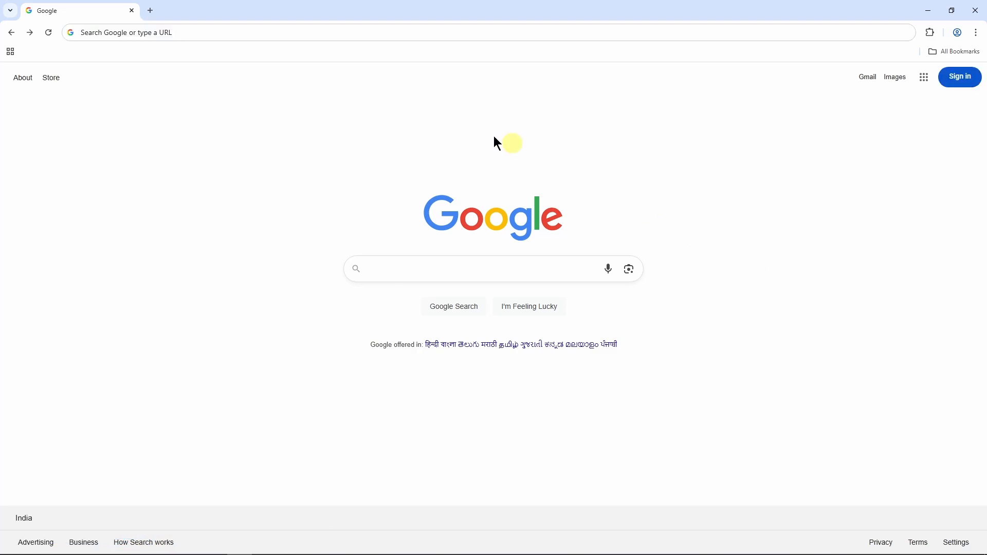
Paste wix.com into Chrome's address bar and load the Wix homepage.
click(258, 33)
text(https://www.wix.com/)
key(Return)
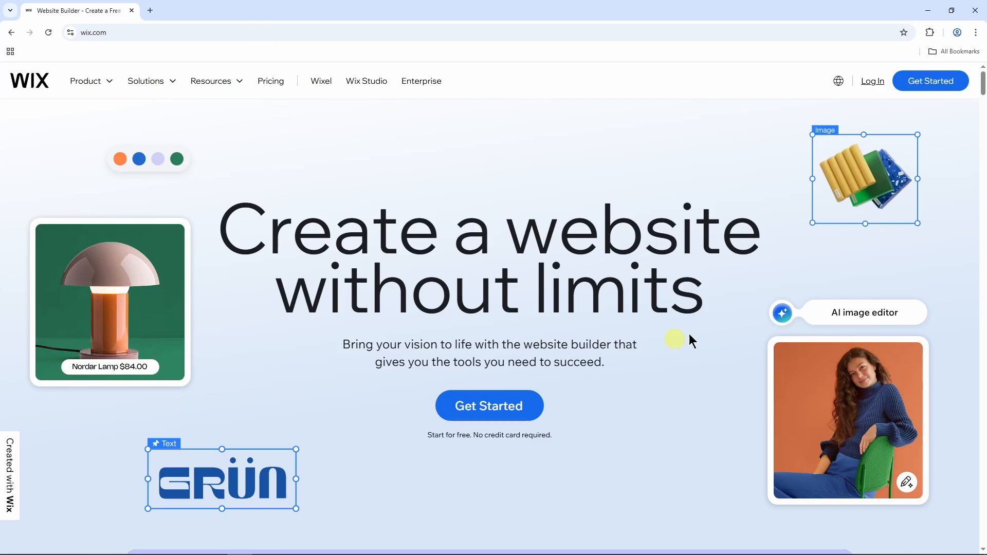
Start a new site and sign up with Google, entering the account's e-mail and choosing it.
click(909, 90)
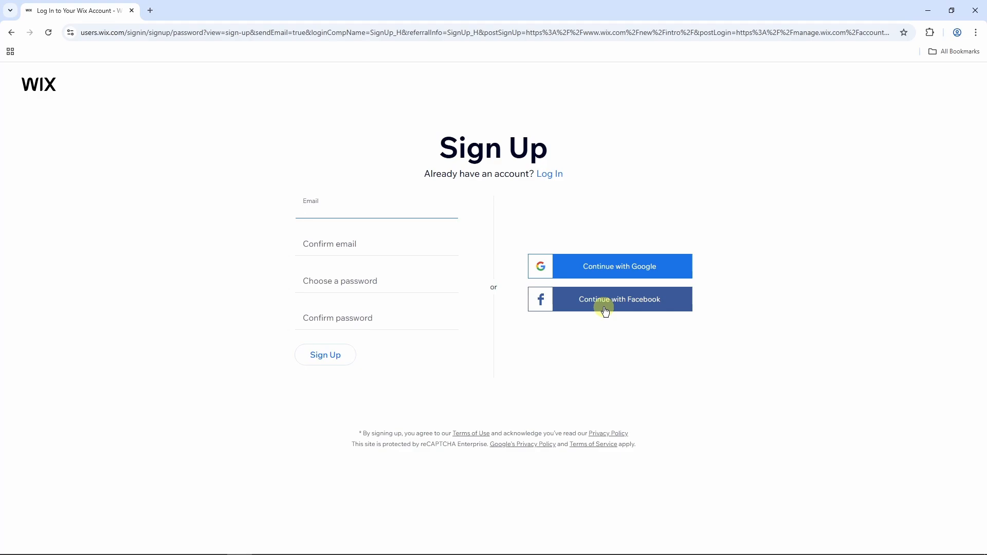
click(619, 265)
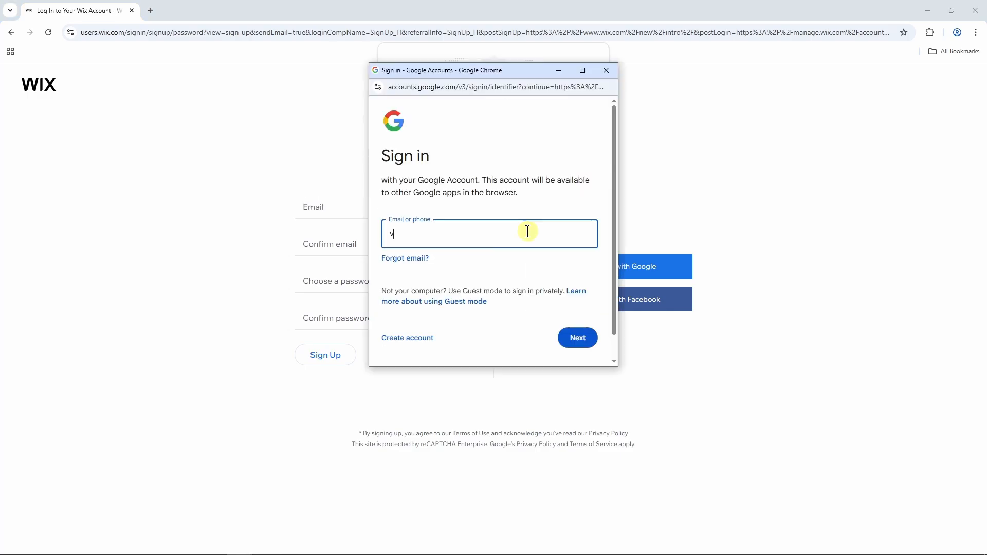
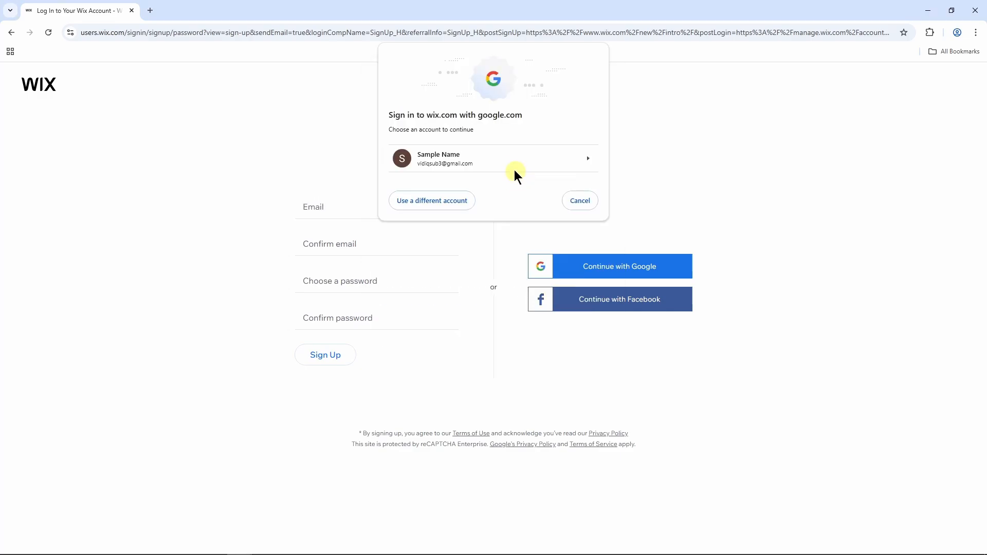
click(507, 161)
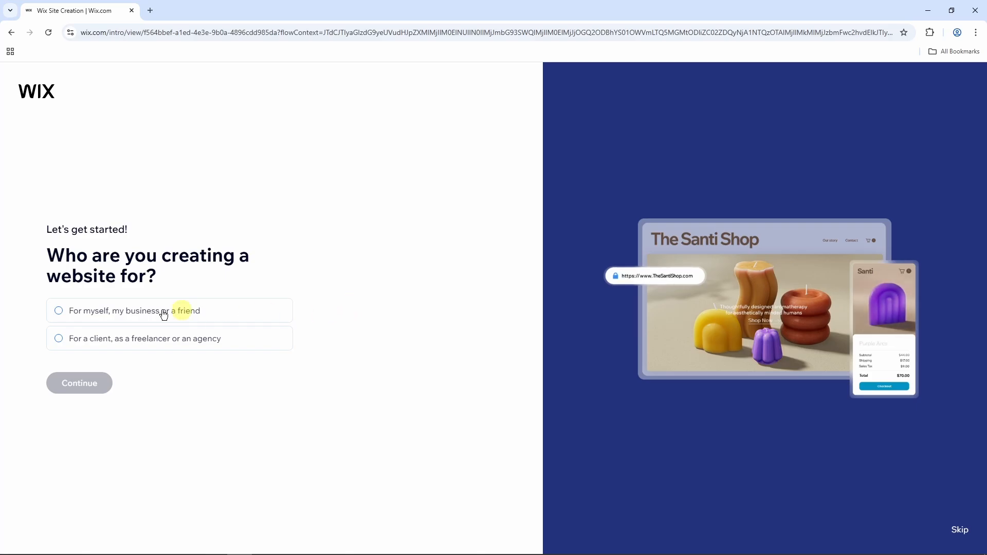
Answer that the site is for myself or my business, and set up without the AI chat.
click(59, 311)
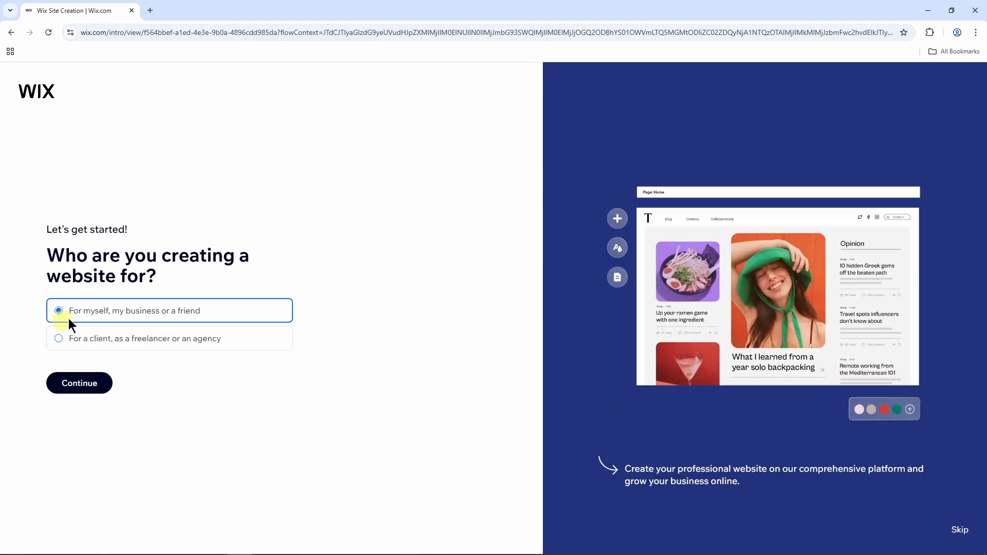
click(89, 385)
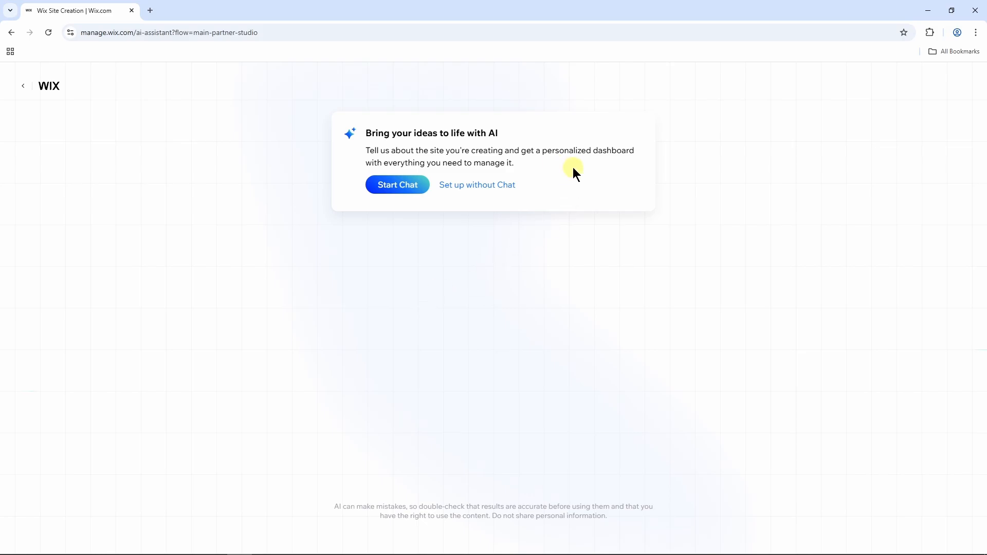
click(490, 186)
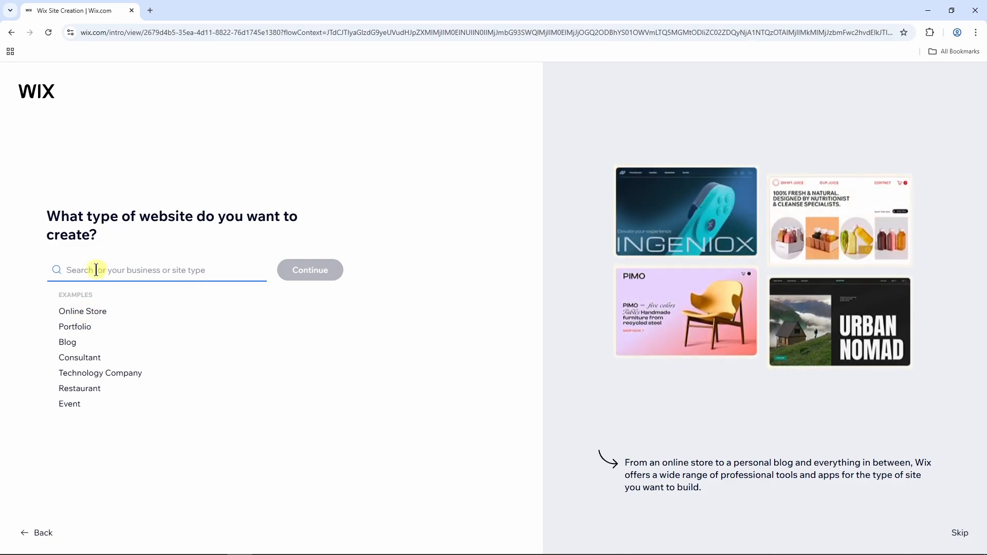
Search the website types and choose Online Store.
text(clo)
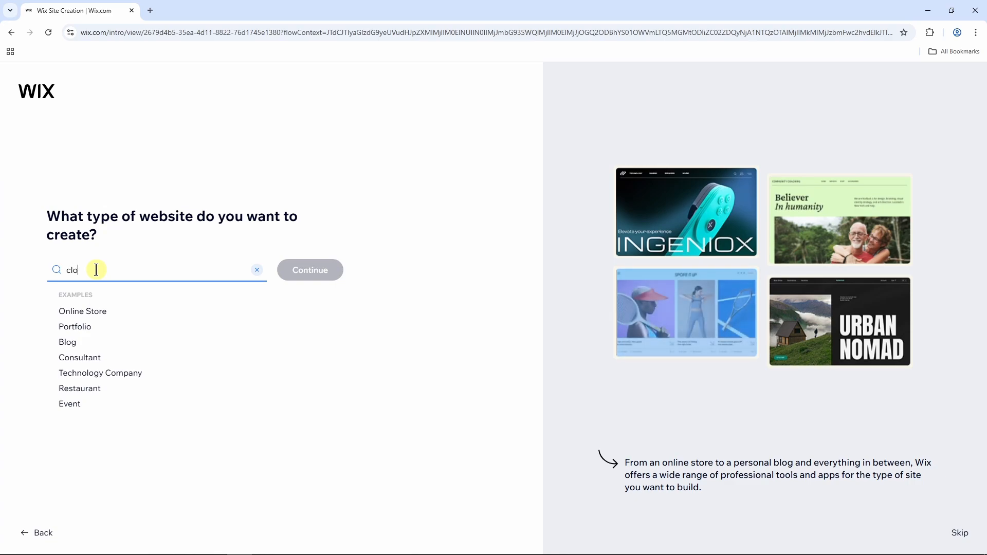
text(thing)
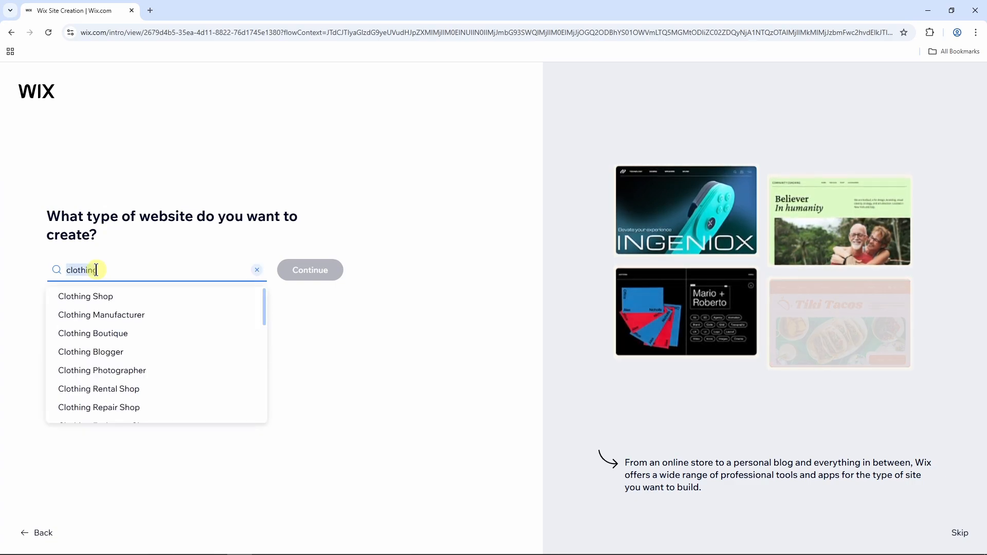
key(BackSpace)
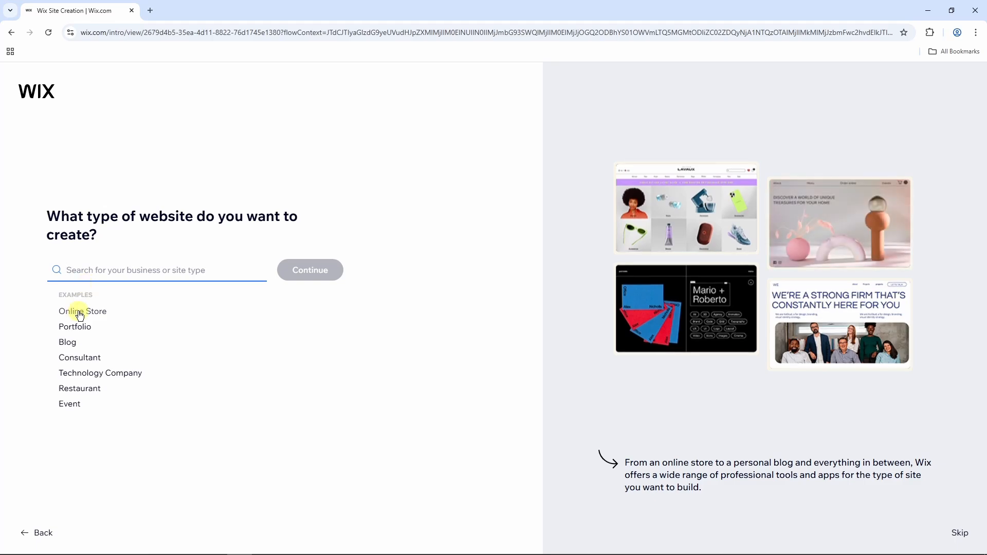
click(79, 313)
Name the store 'Velvet Grid'.
click(313, 273)
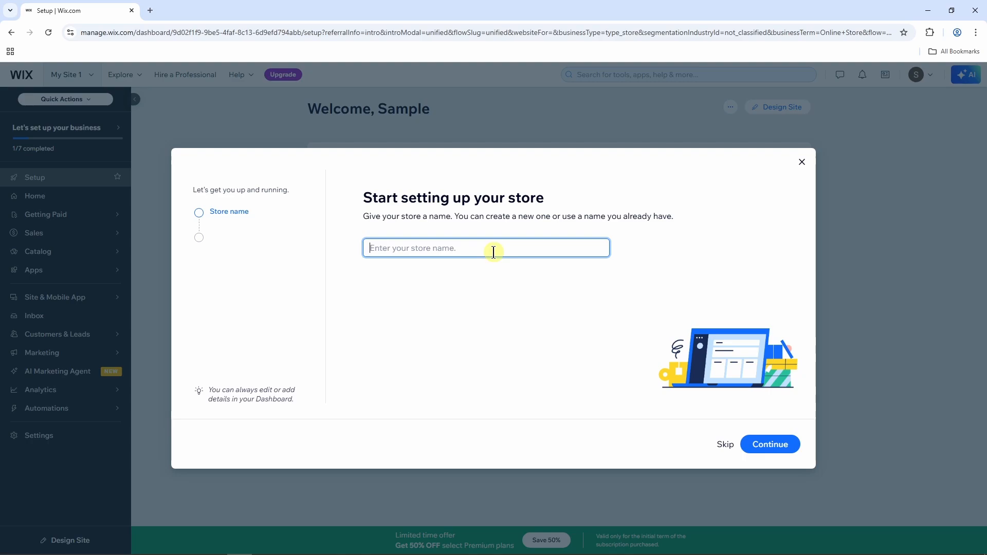
text(Velvet Grid)
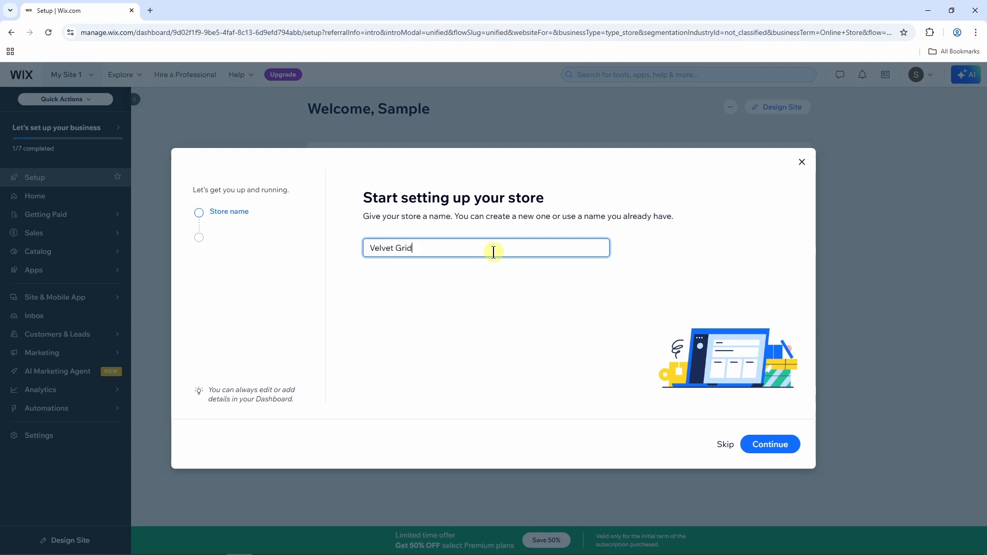
click(766, 445)
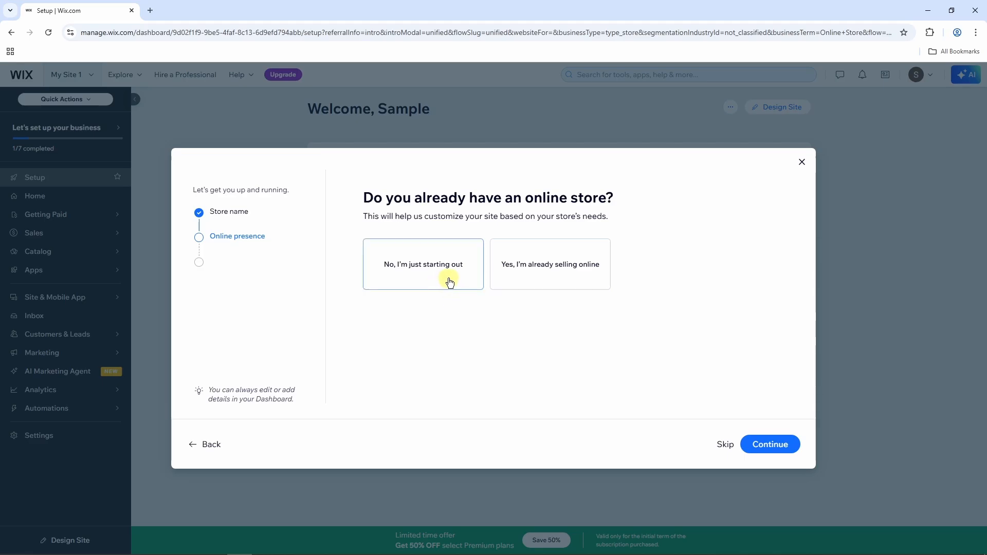
Mark the store as just starting out, selling physical products only through an online store.
click(451, 280)
click(757, 442)
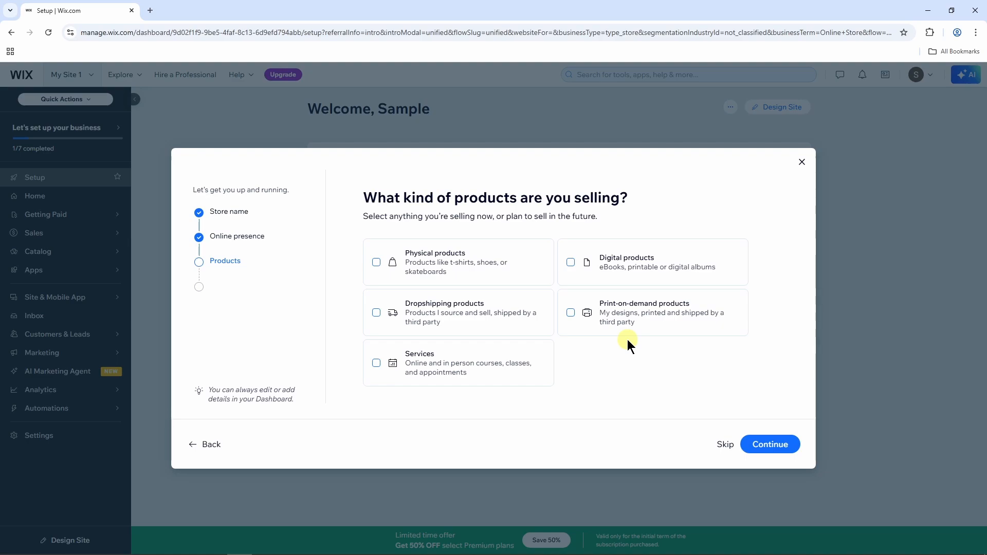
click(377, 263)
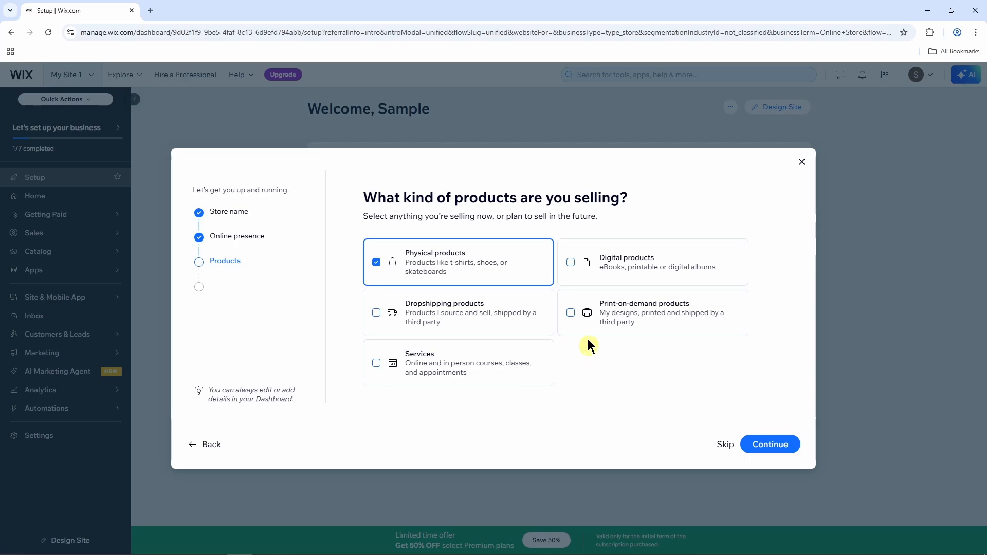
click(571, 263)
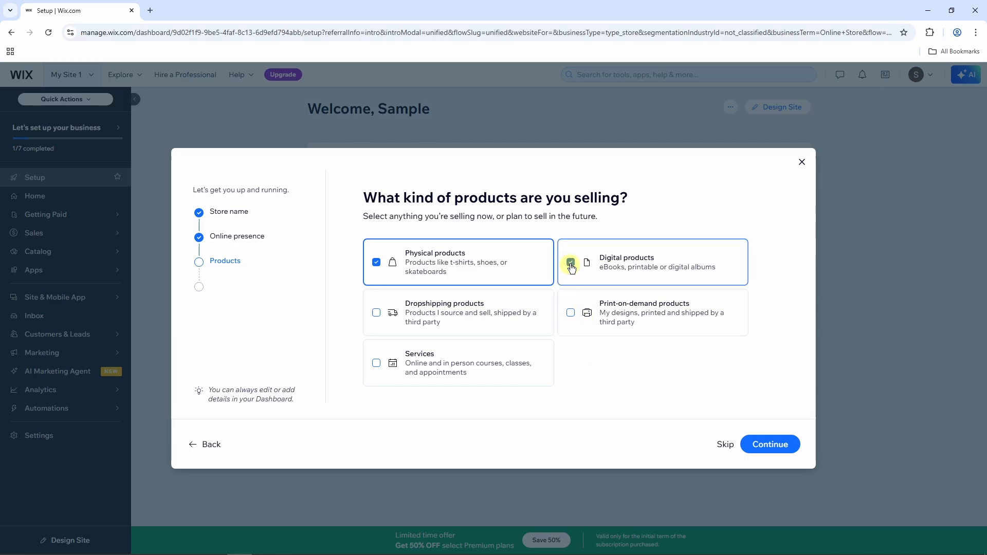
click(572, 263)
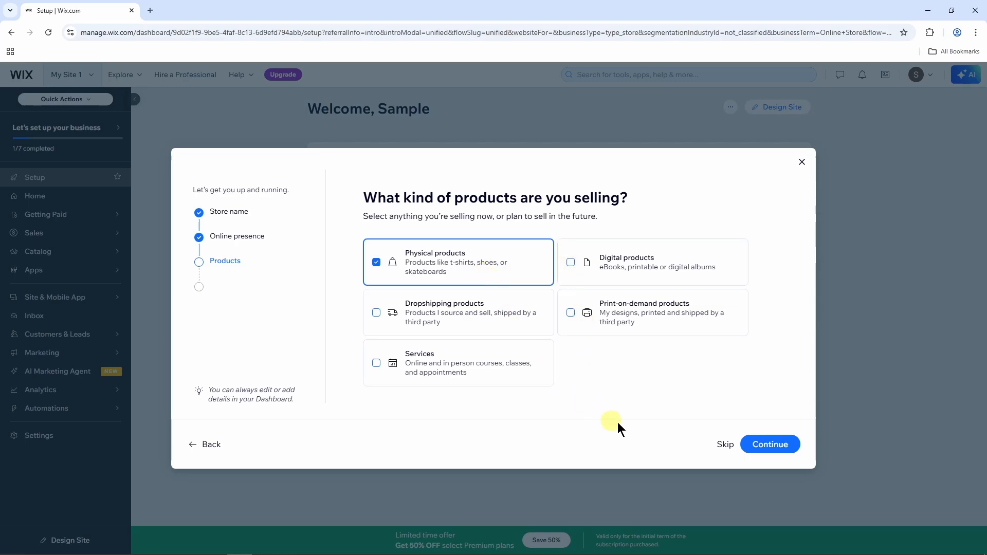
click(761, 447)
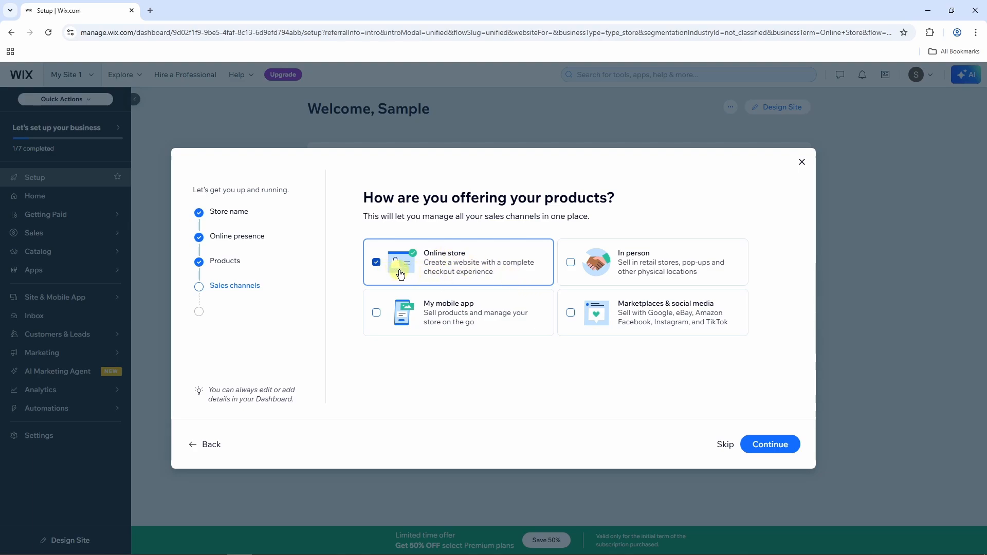
click(750, 450)
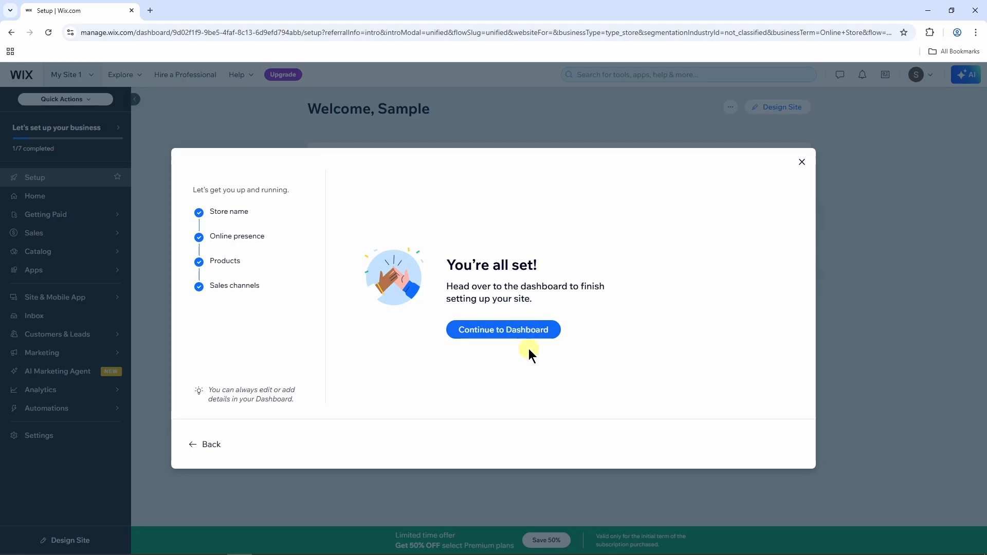
click(504, 332)
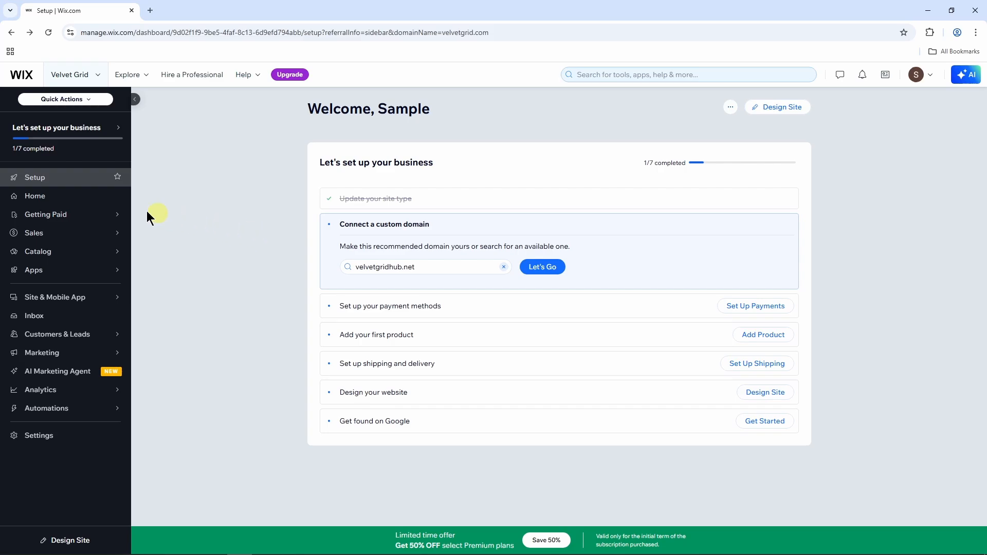
Browse Getting Paid's payment methods without connecting one, then go to Sales > Orders.
click(54, 197)
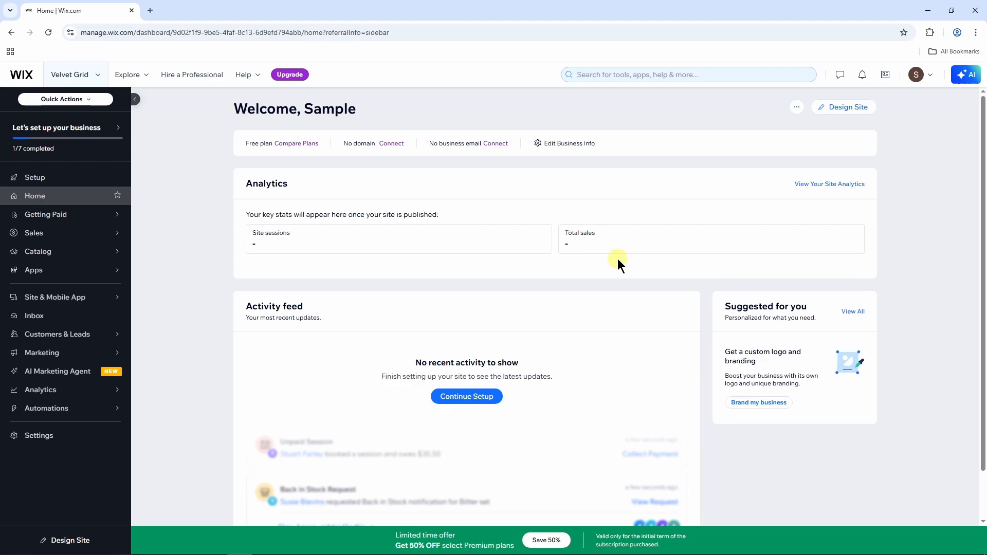
click(74, 216)
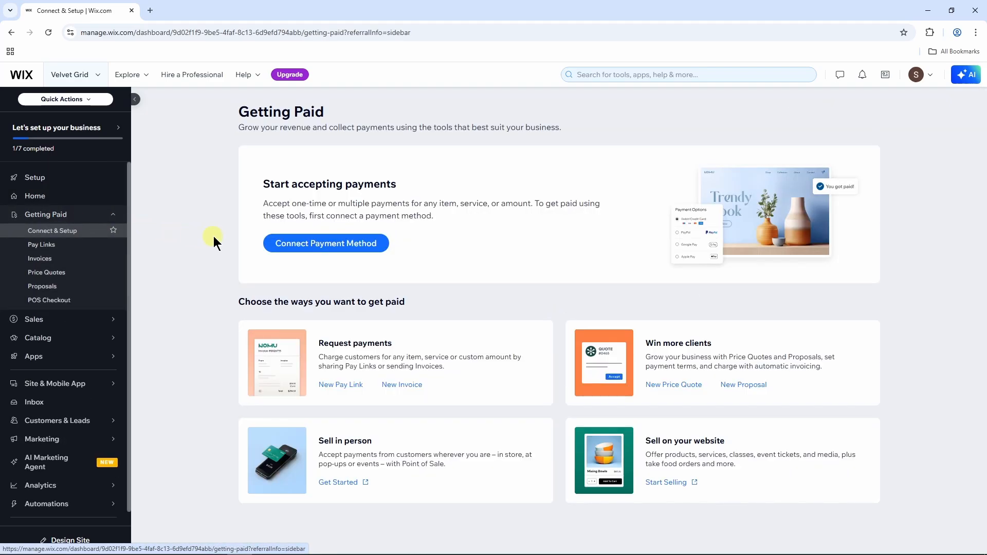
click(338, 243)
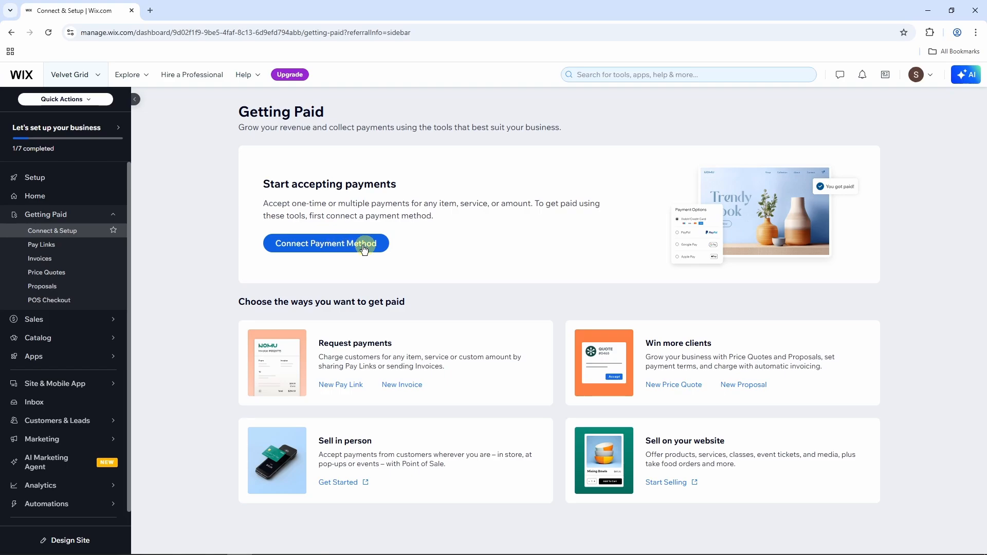
click(360, 245)
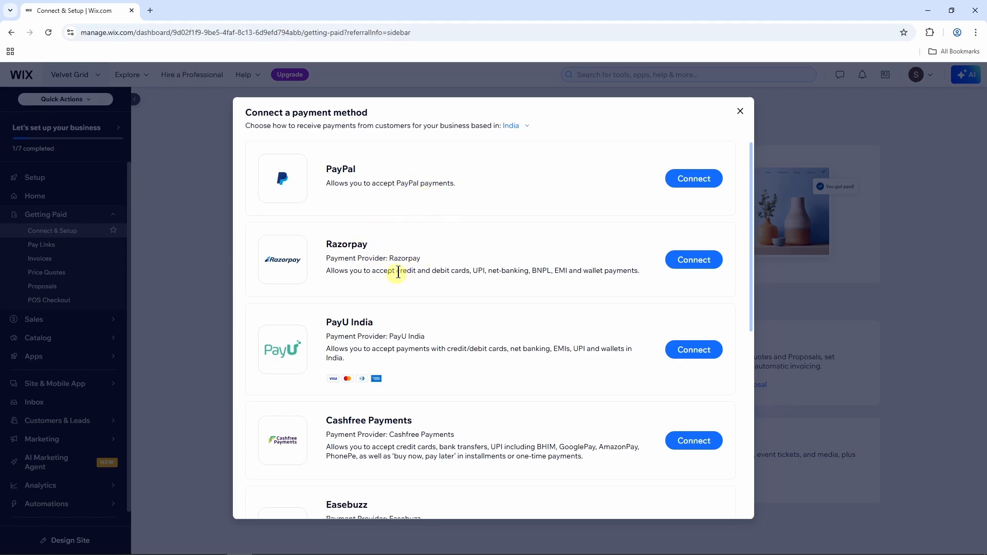
scroll(418, 288, down, 7)
scroll(416, 282, up, 7)
click(739, 113)
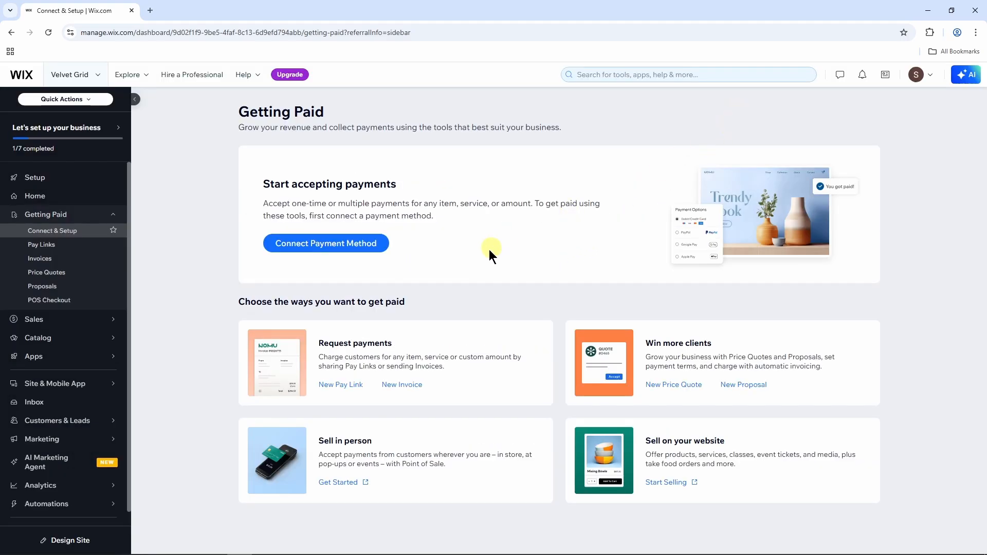
click(78, 319)
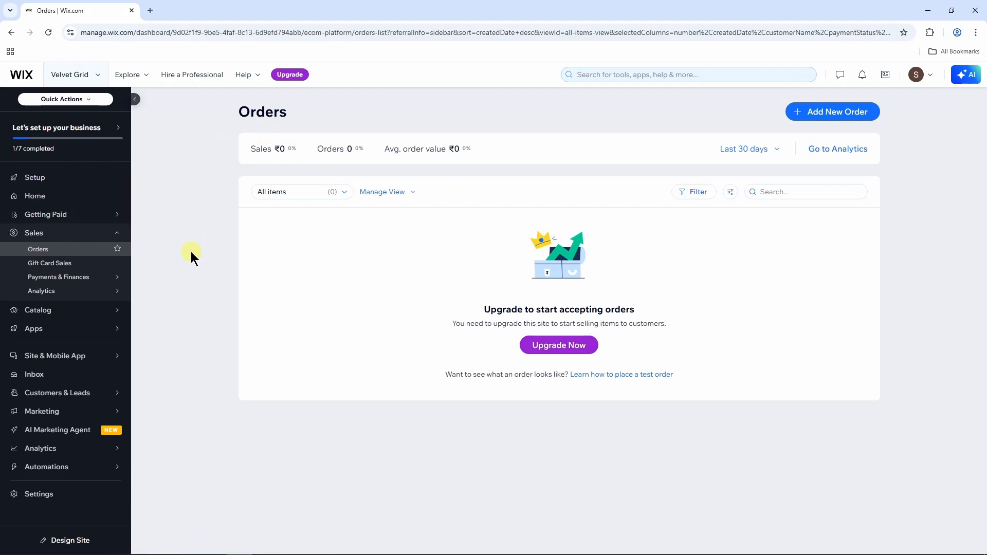
Open Catalog > Products, try selecting all and deleting the first product, then cancel the deletion.
click(35, 310)
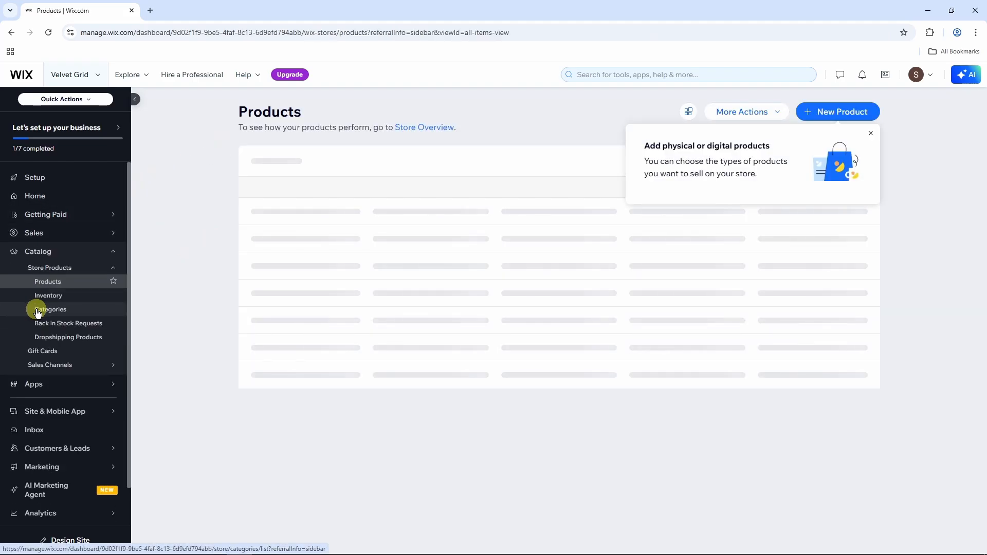
scroll(516, 265, down, 3)
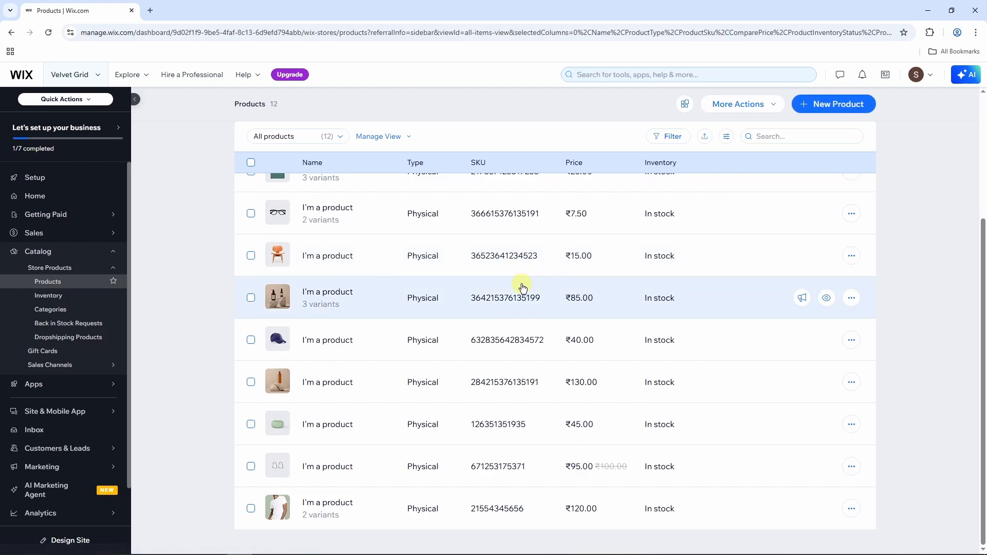
scroll(522, 291, up, 3)
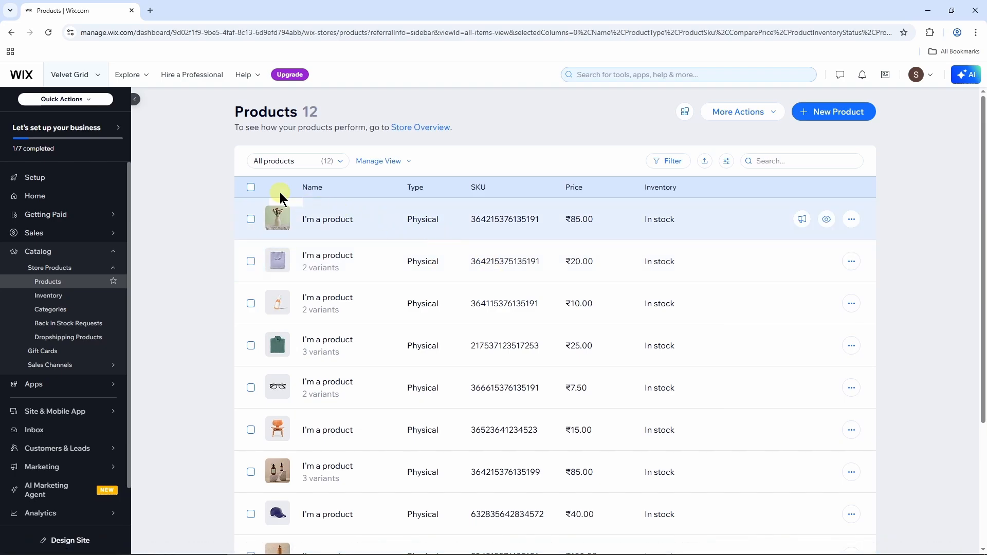
click(250, 188)
click(251, 188)
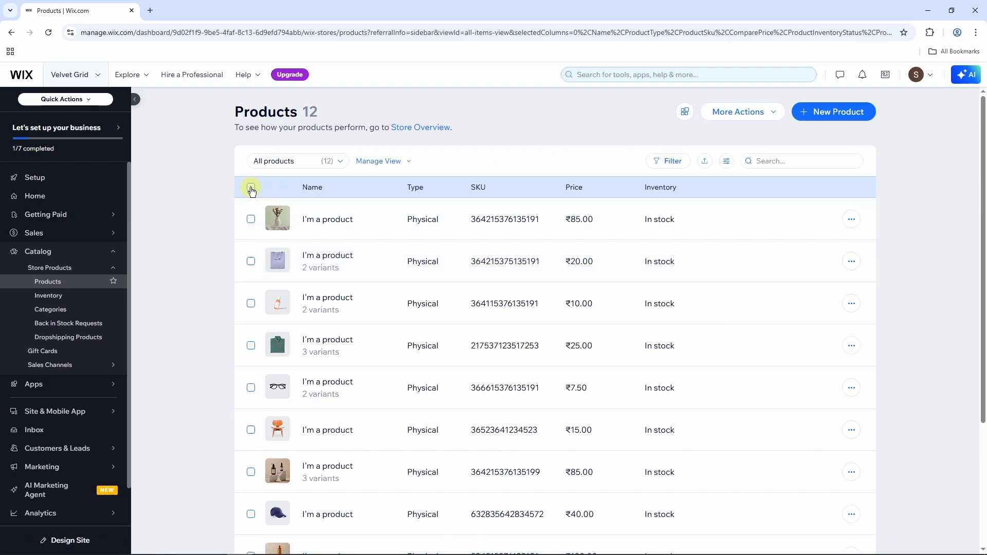
click(852, 220)
click(804, 237)
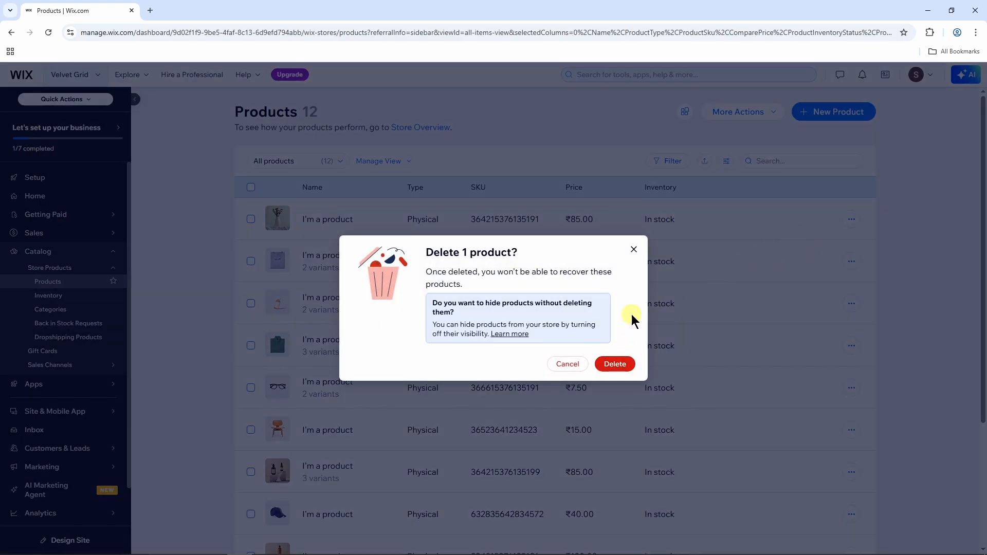
click(635, 252)
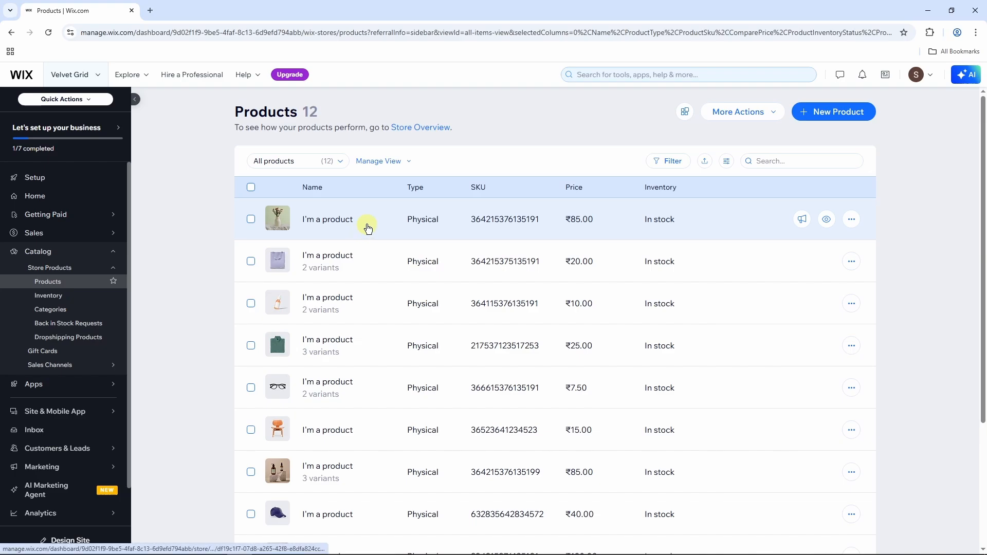
Open the first product and upload the green backpack PNG as its main image.
click(368, 228)
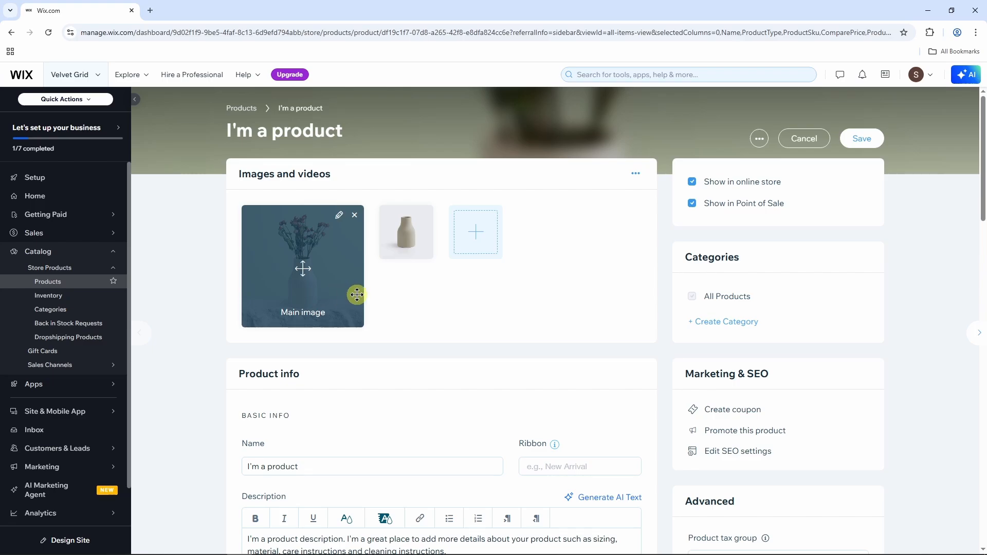
click(310, 263)
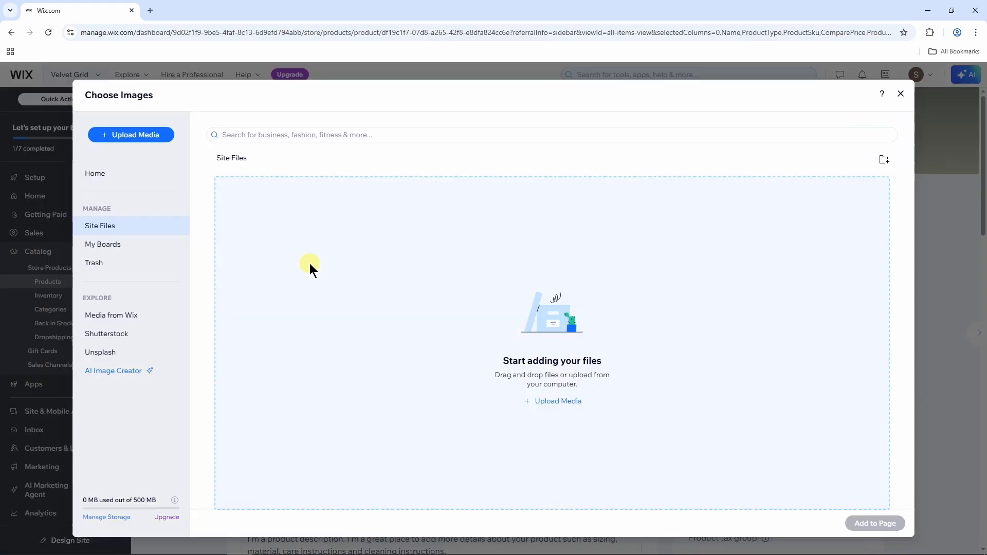
click(155, 138)
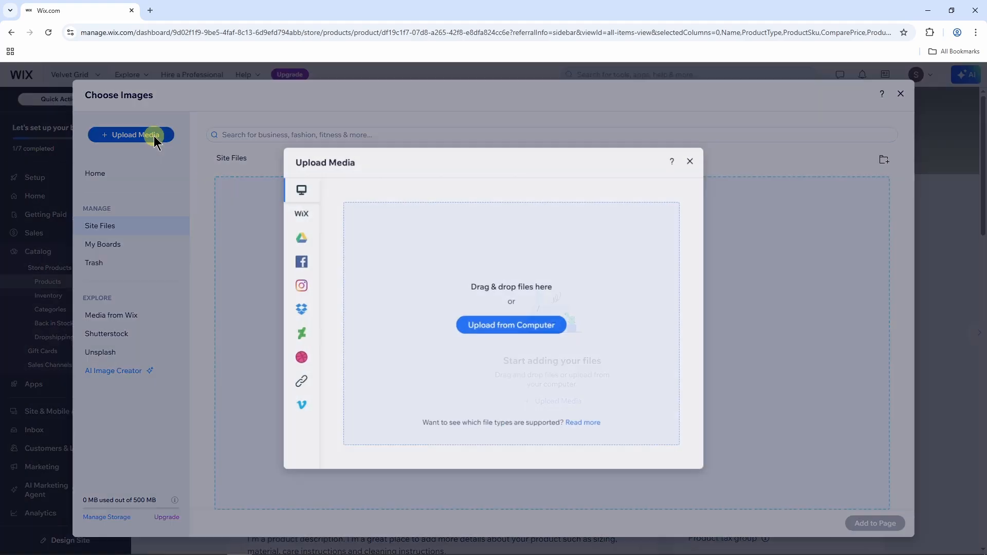
click(495, 329)
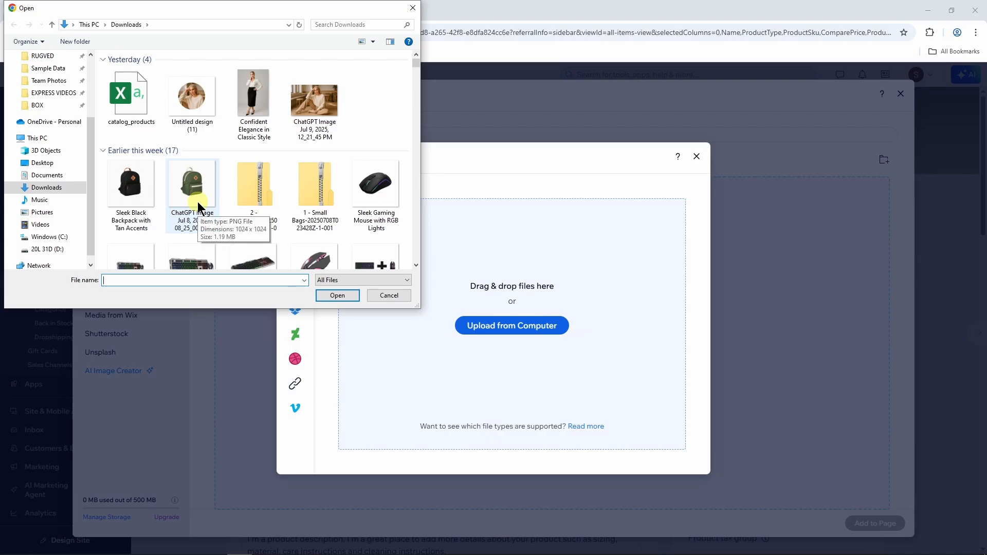
click(198, 208)
click(350, 297)
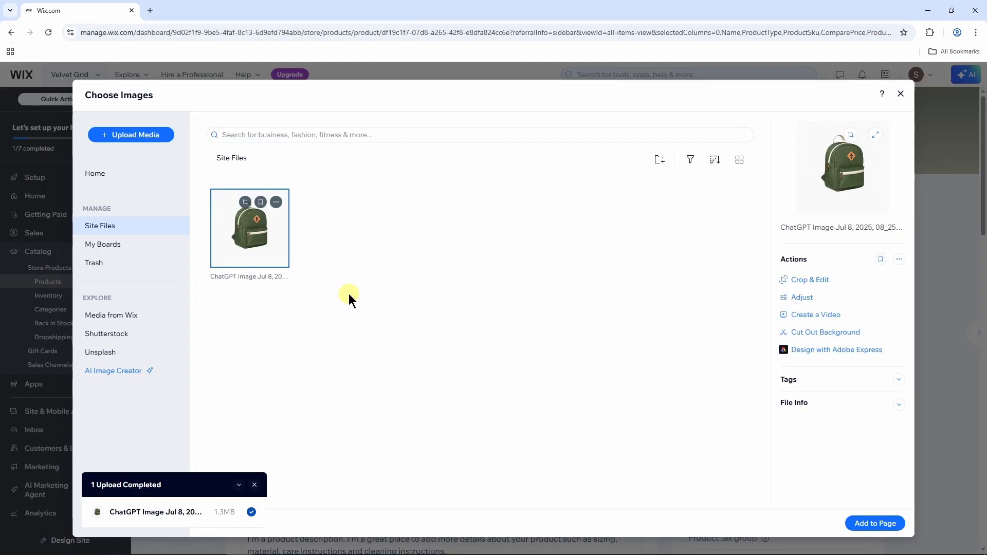
click(864, 523)
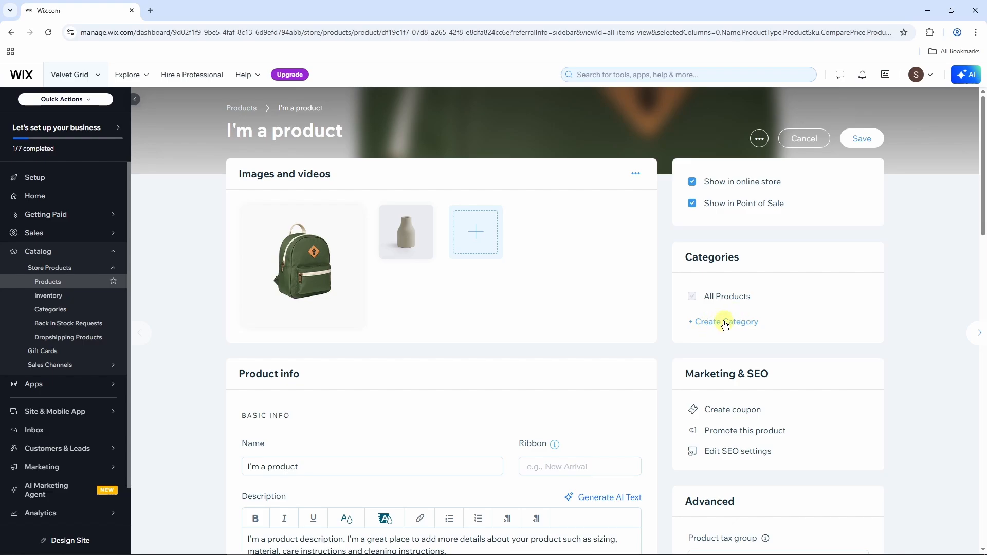
scroll(548, 312, down, 4)
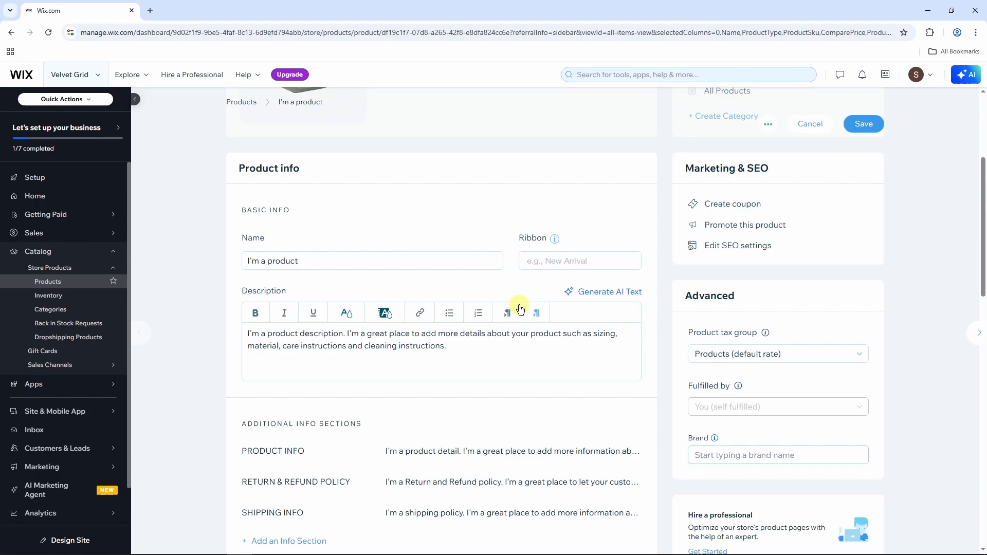
Rename the product to 'Traveler Backpack'.
click(313, 265)
key(ctrl+a)
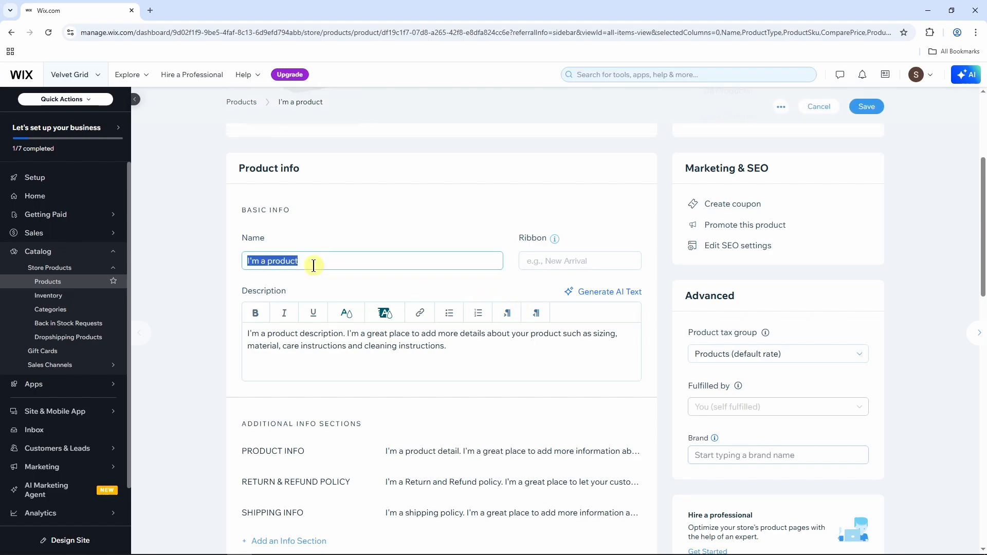
text(Travele)
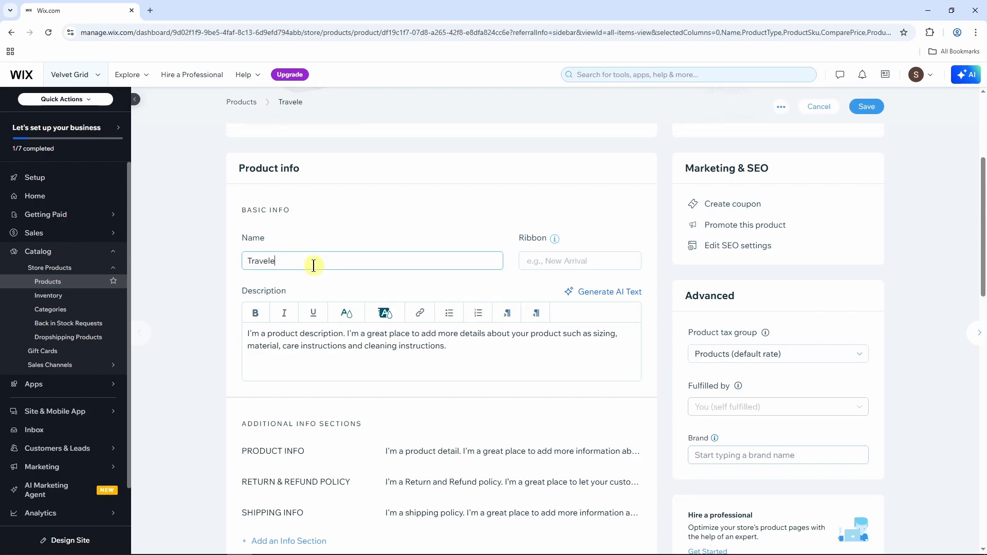
text(r Backpack)
click(474, 359)
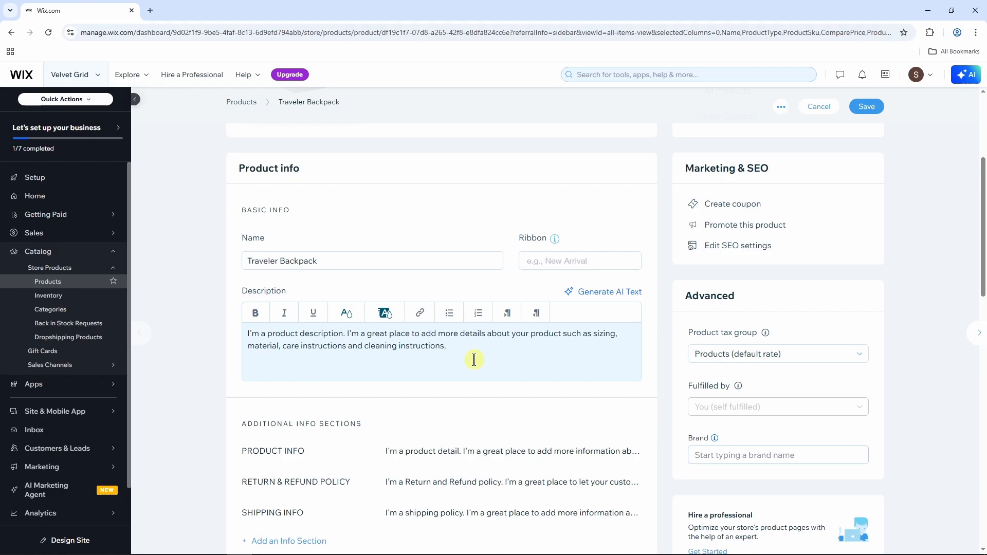
Change the product price from 85 to 500.
scroll(488, 331, down, 8)
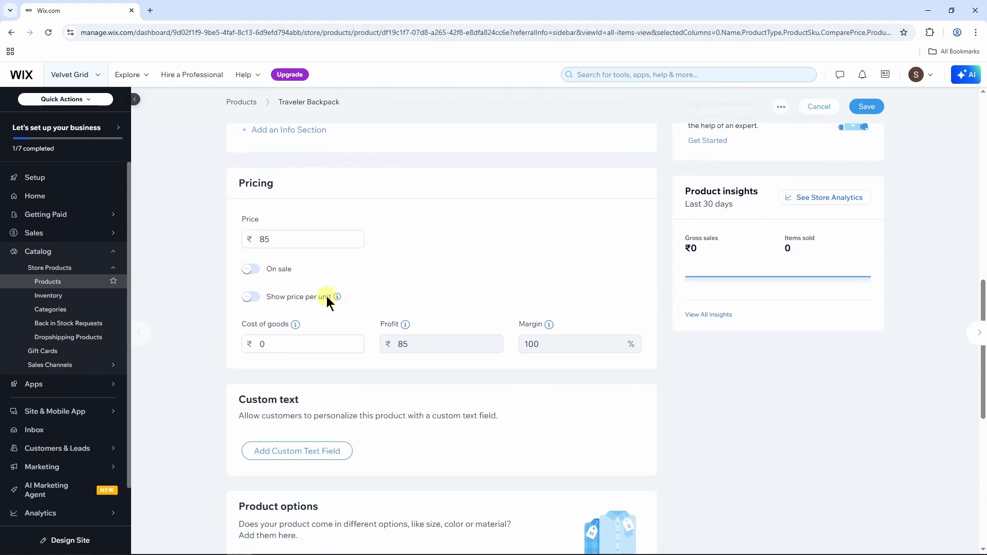
drag(282, 236, 258, 239)
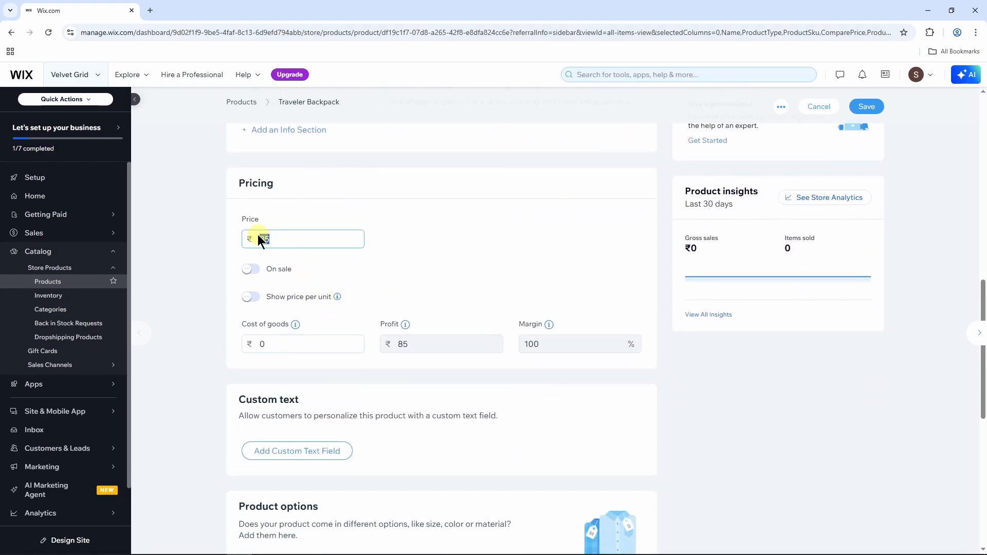
key(BackSpace)
click(436, 275)
Put the product on sale at 10% off for ₹450 and save the changes.
click(252, 271)
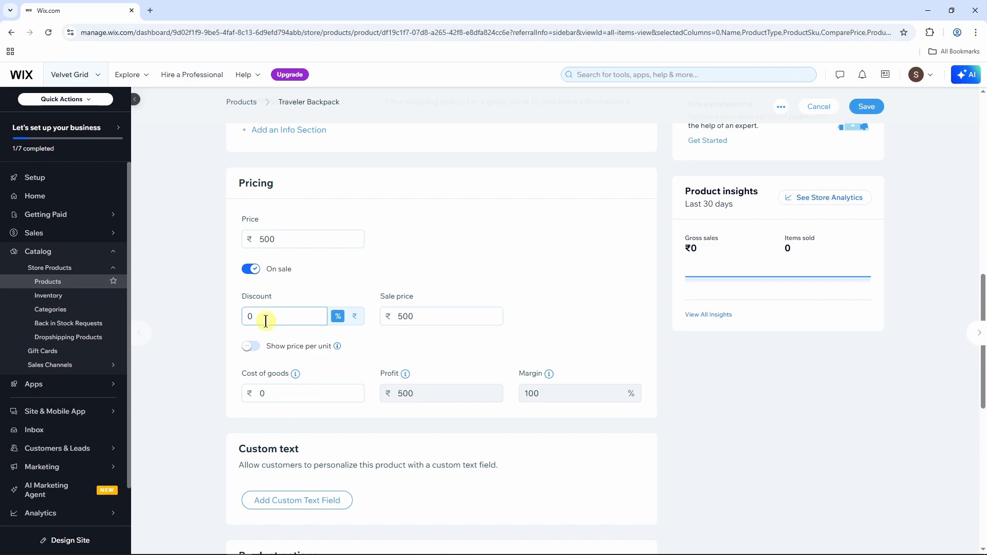
key(BackSpace)
text(10)
key(BackSpace)
key(BackSpace)
text(10)
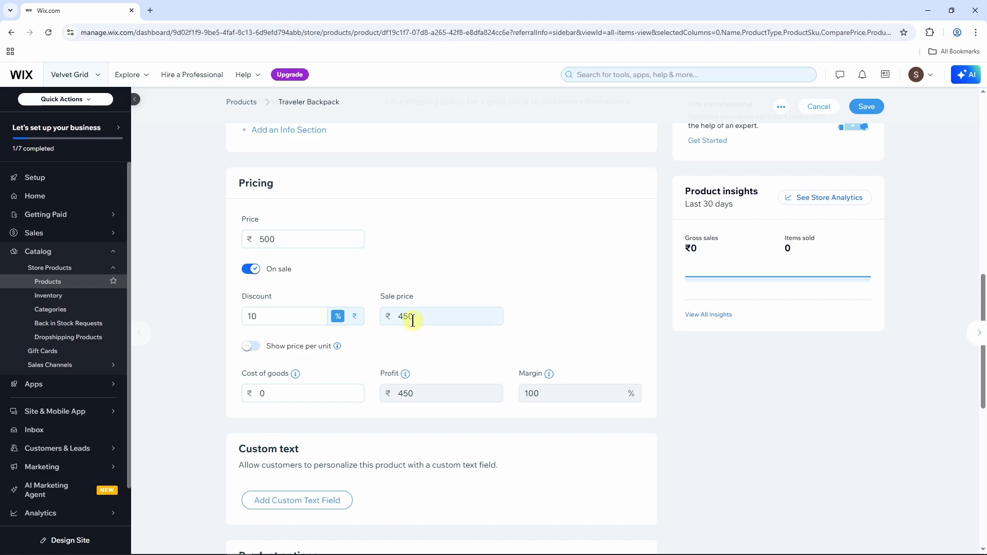
scroll(411, 331, down, 1)
scroll(411, 334, down, 8)
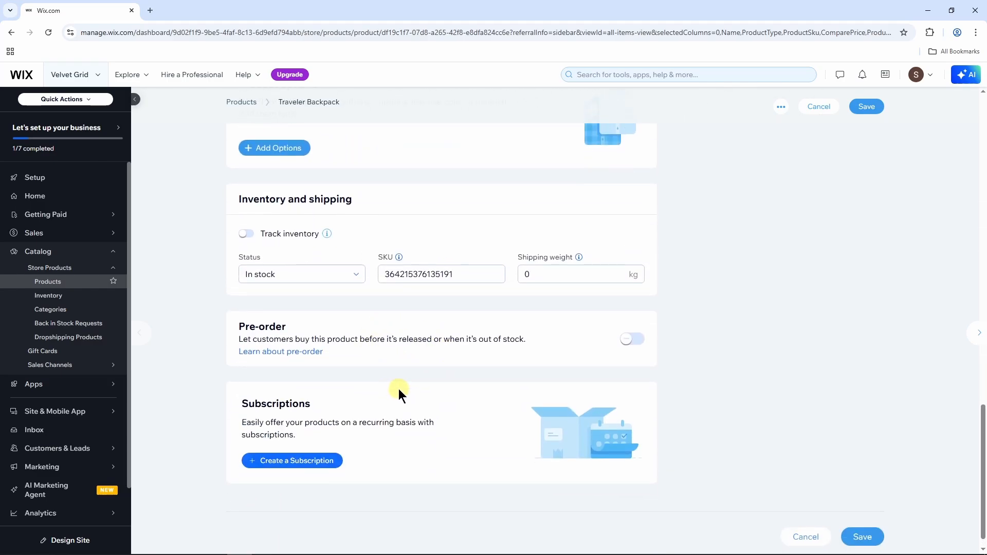
scroll(399, 389, up, 18)
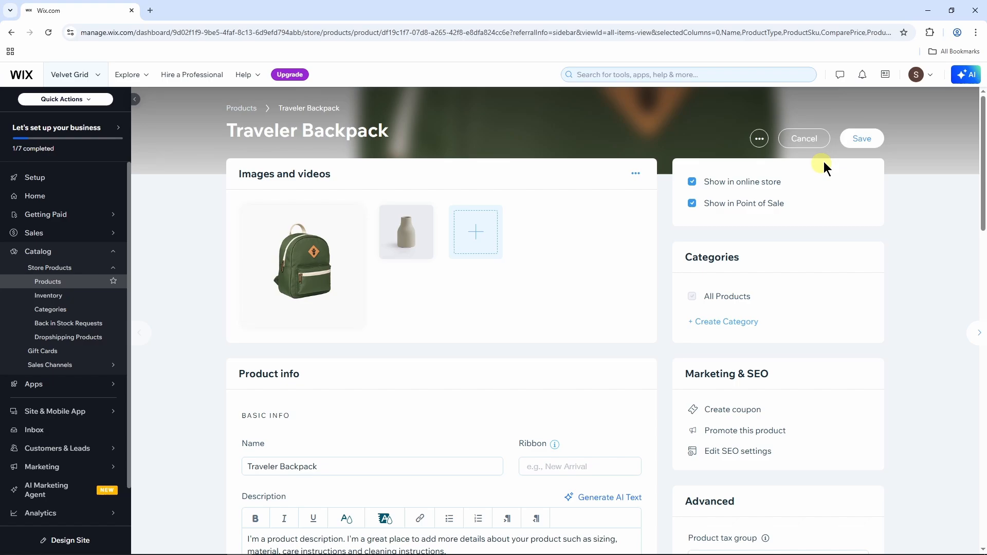
click(865, 143)
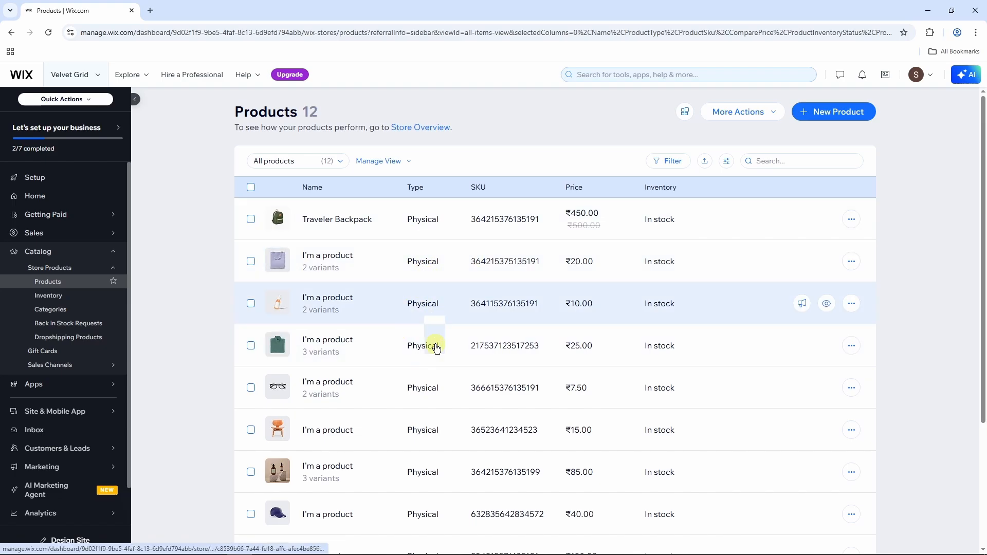
Visit the Inbox, then return to the dashboard Home page.
click(37, 430)
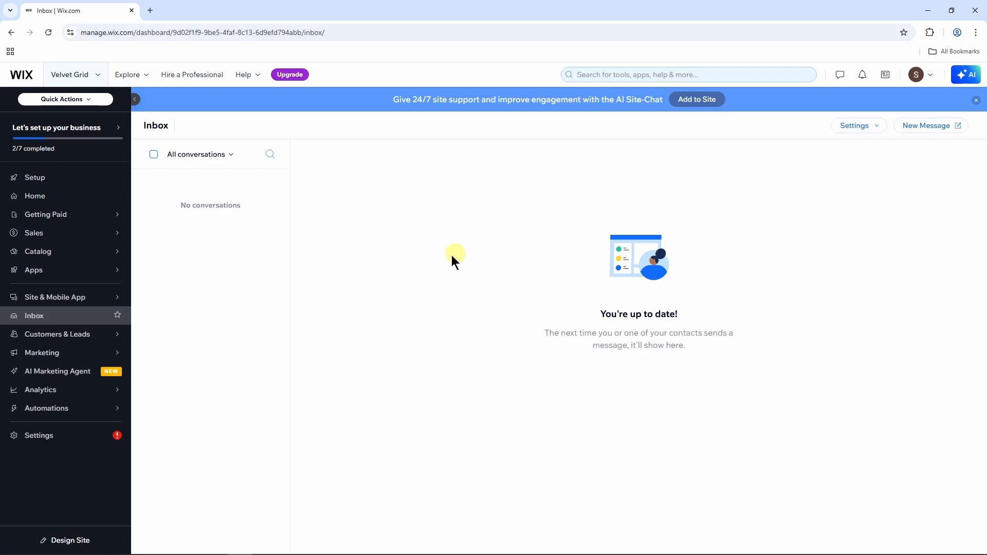
mouse_move(85, 334)
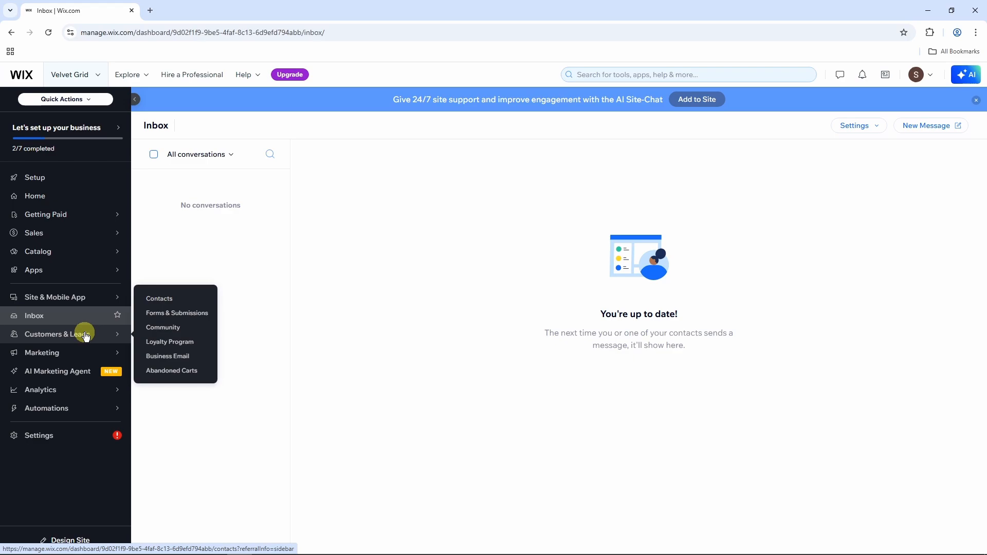
mouse_move(69, 356)
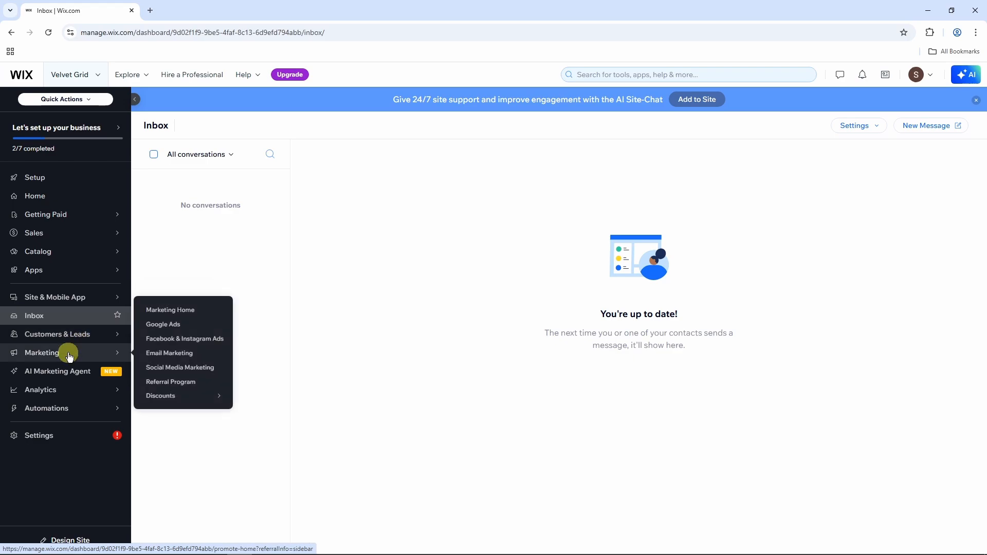
mouse_move(58, 395)
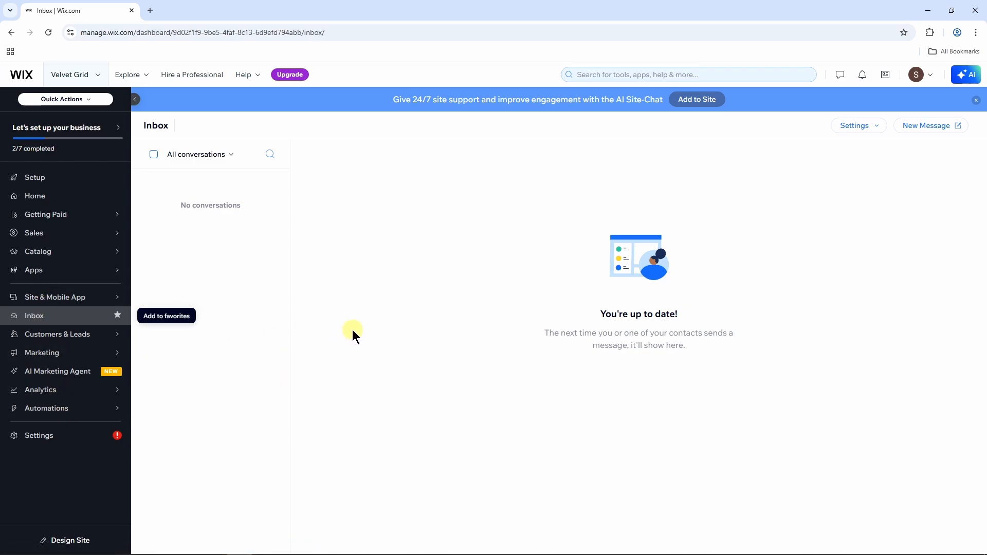
click(69, 196)
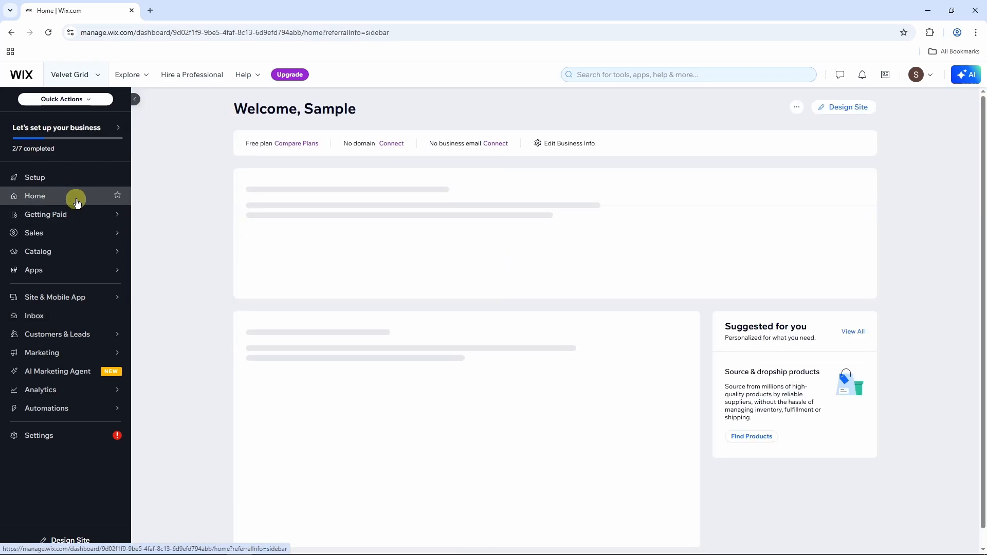
Open the site design page and choose Pick a Template under Customize a Template.
click(842, 109)
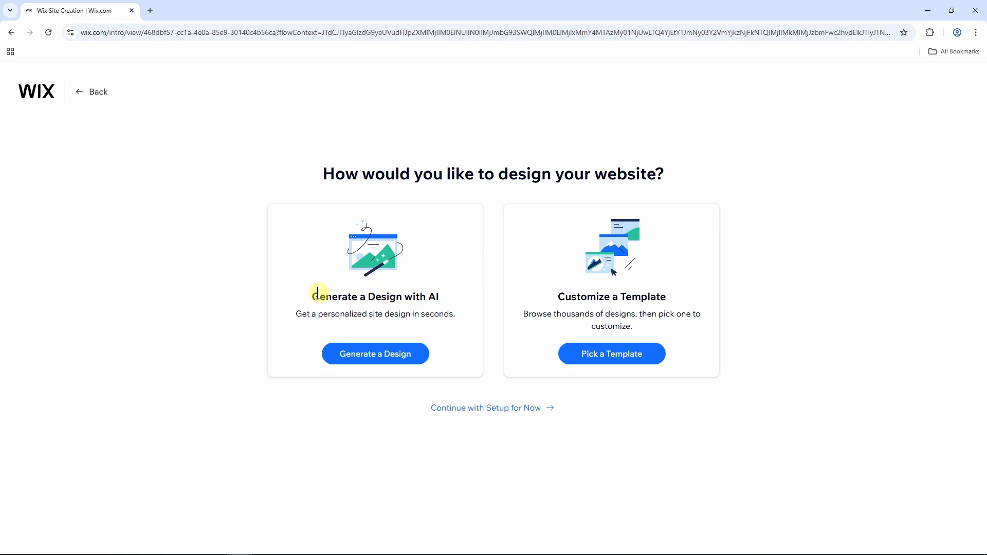
drag(314, 296, 447, 296)
click(434, 297)
drag(559, 300, 667, 298)
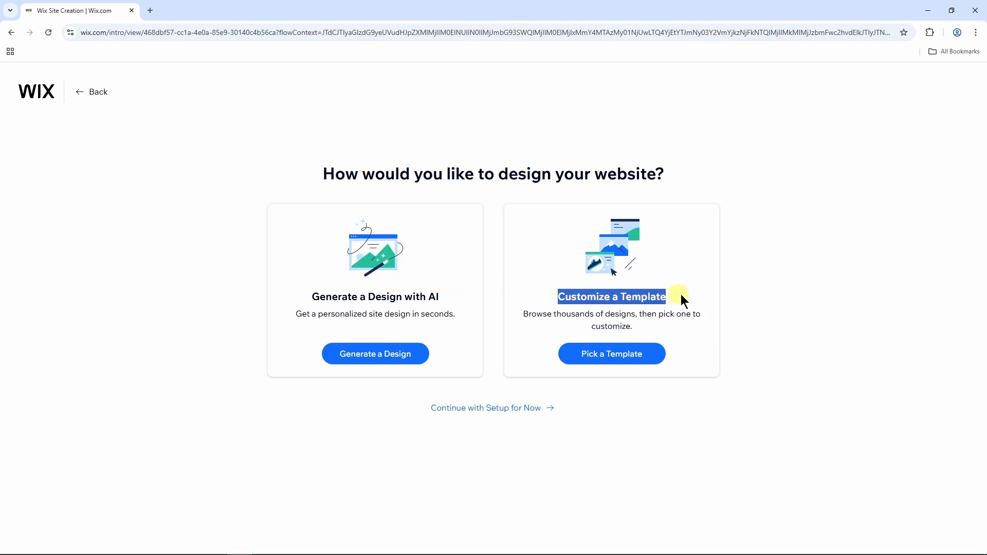
click(684, 295)
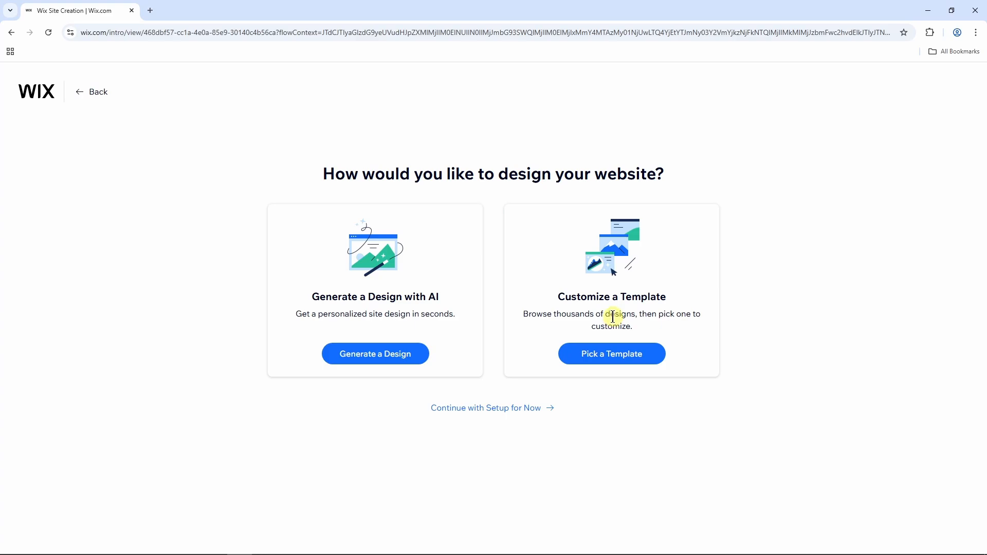
click(616, 360)
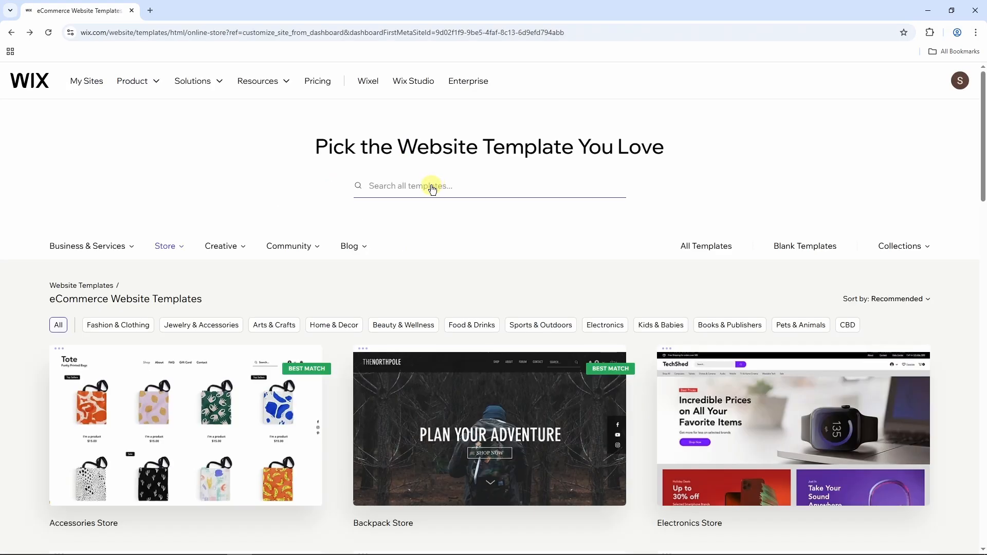
Search the store templates for 'pizza store' and look over the results.
text(pizza store)
key(Return)
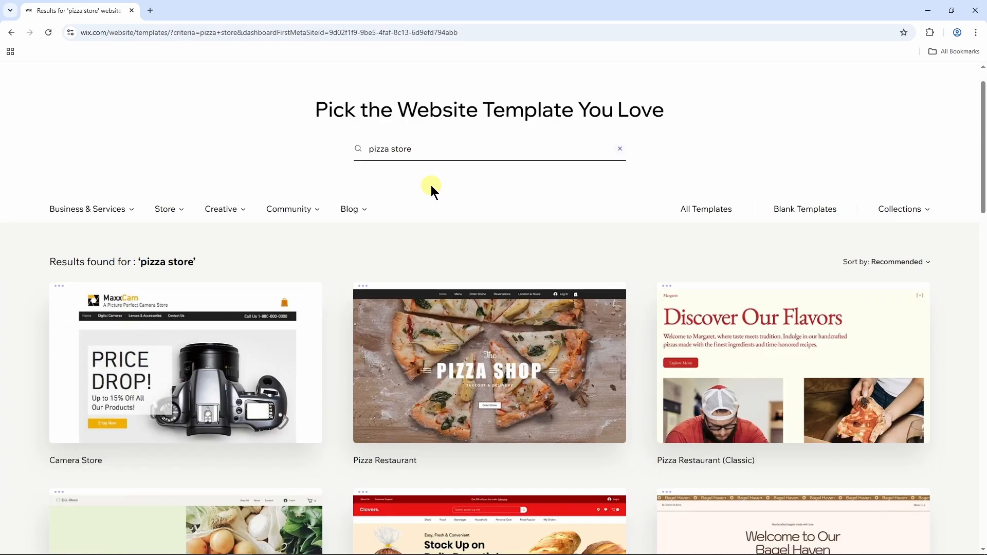
scroll(644, 295, down, 3)
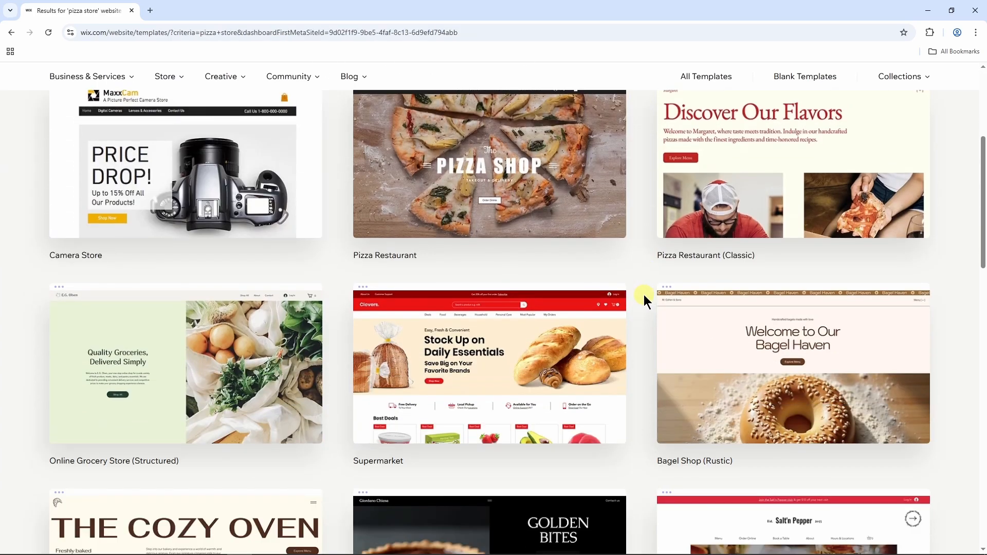
scroll(643, 296, up, 5)
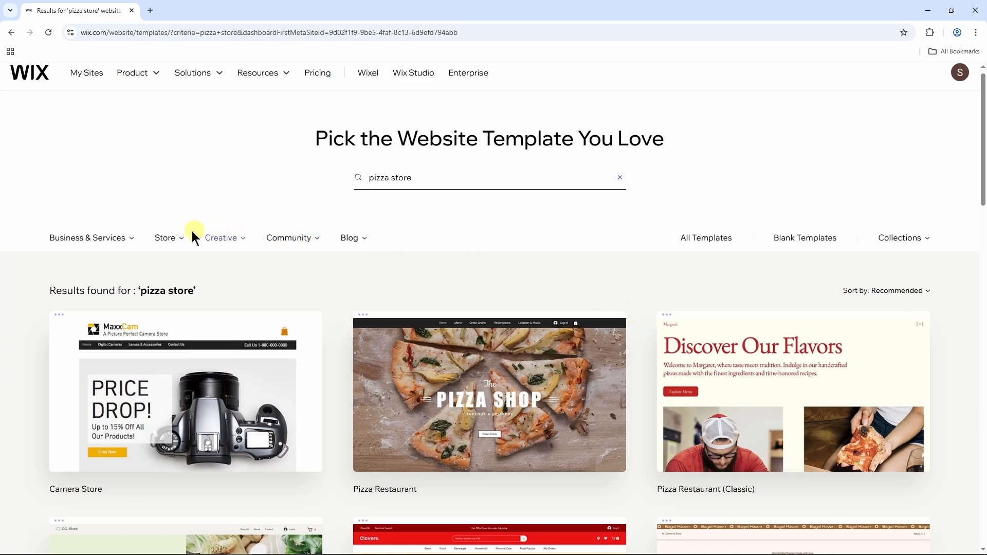
Narrow the store templates to the Fashion & Clothing category and browse them.
mouse_move(176, 240)
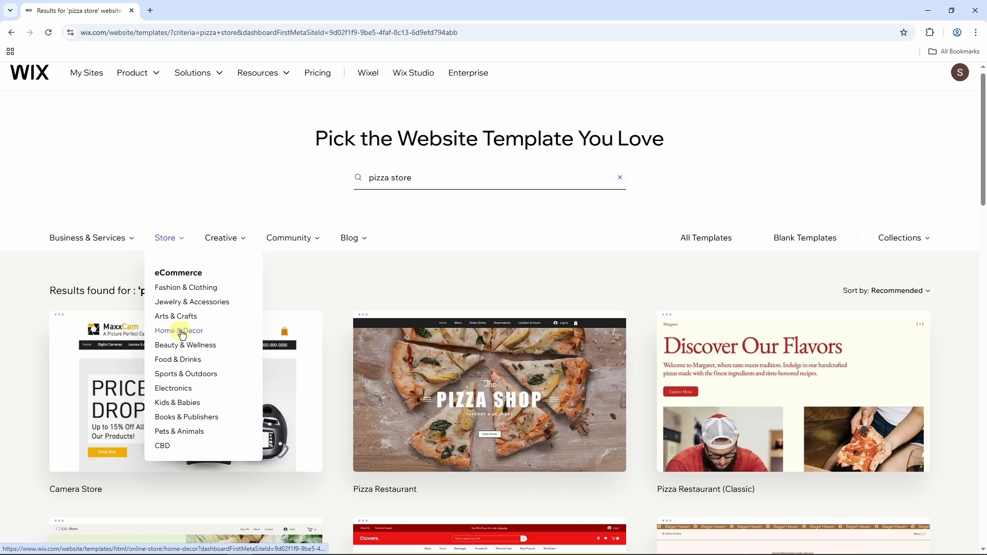
click(182, 289)
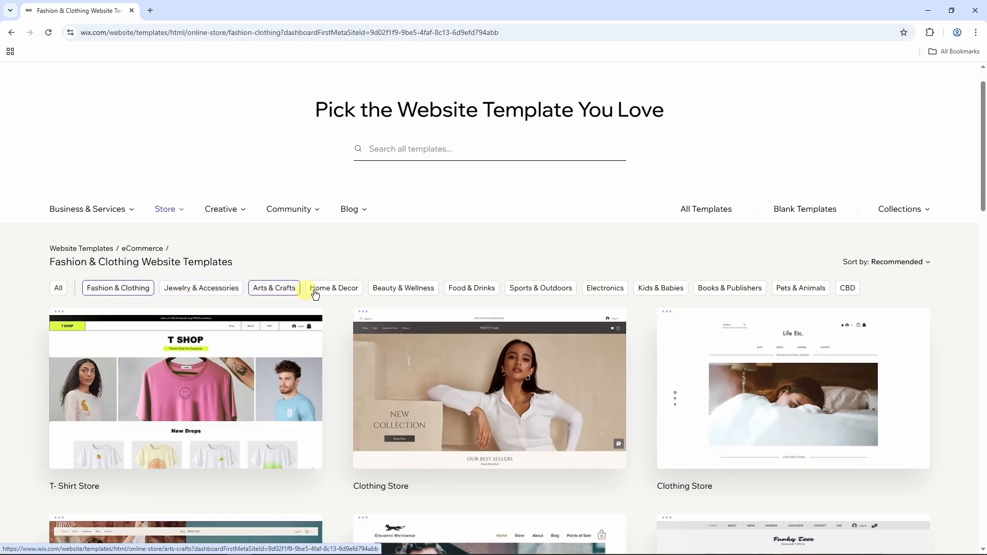
scroll(342, 301, down, 5)
scroll(244, 329, up, 4)
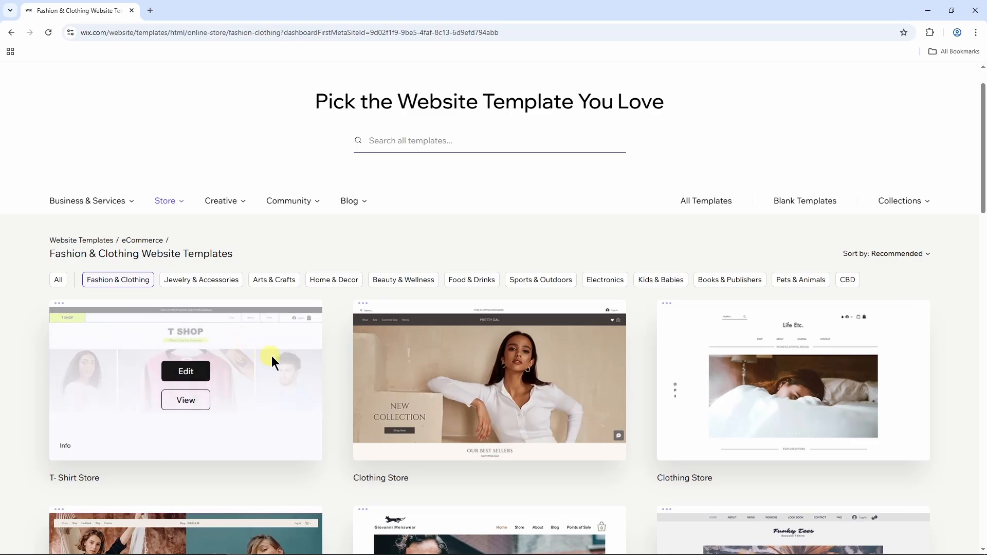
scroll(273, 357, down, 4)
Preview the T-Shirt Store template and its palm-tree T-shirt page, then open it for editing.
click(189, 201)
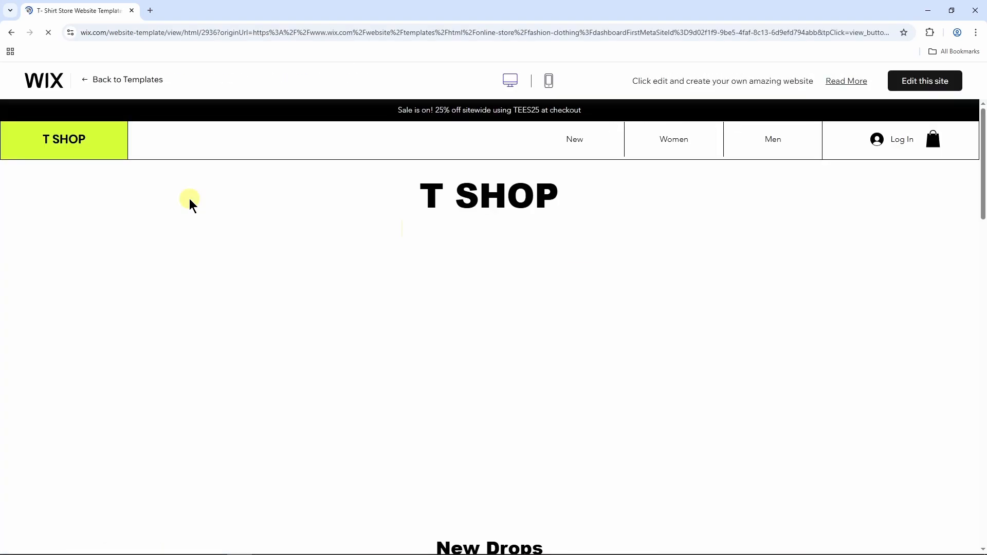
scroll(504, 254, down, 18)
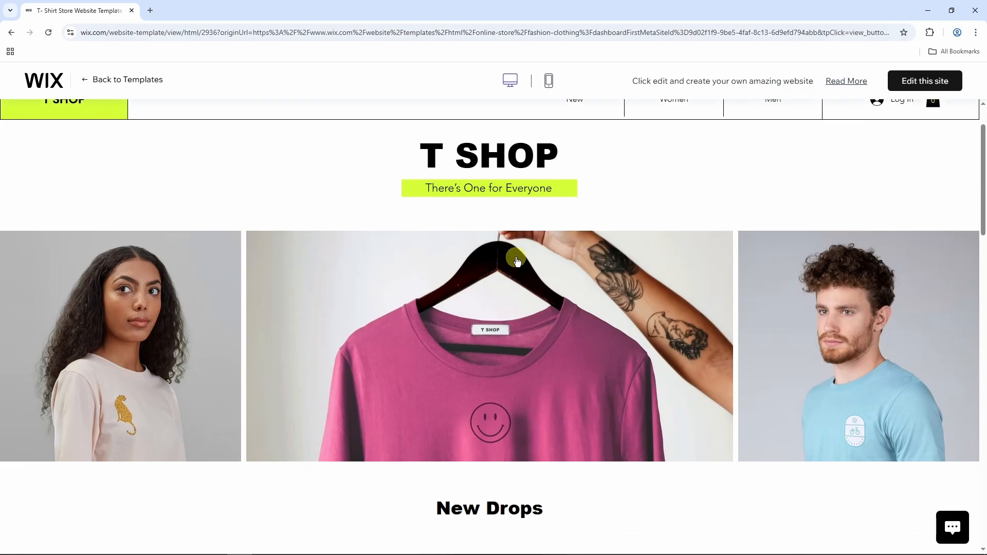
scroll(517, 261, down, 3)
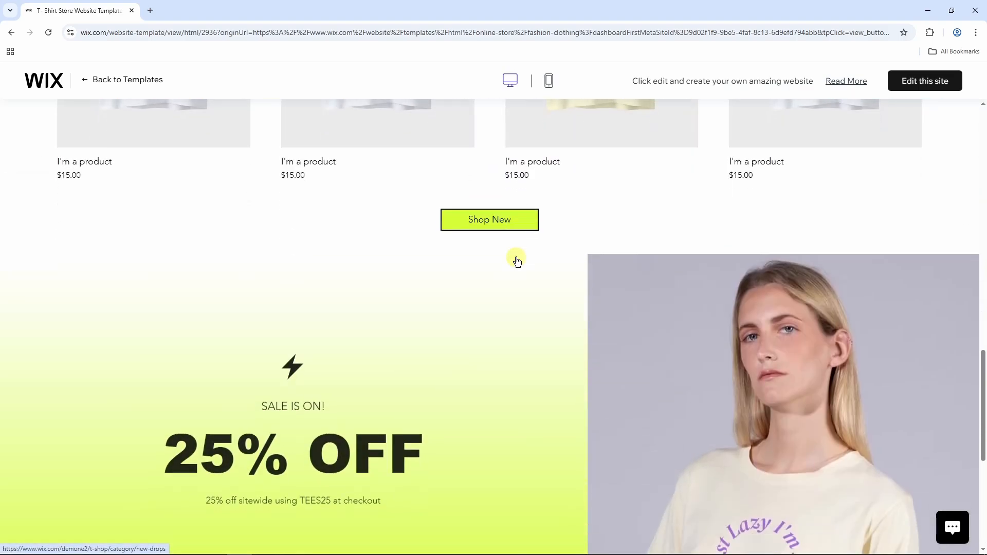
scroll(517, 260, up, 8)
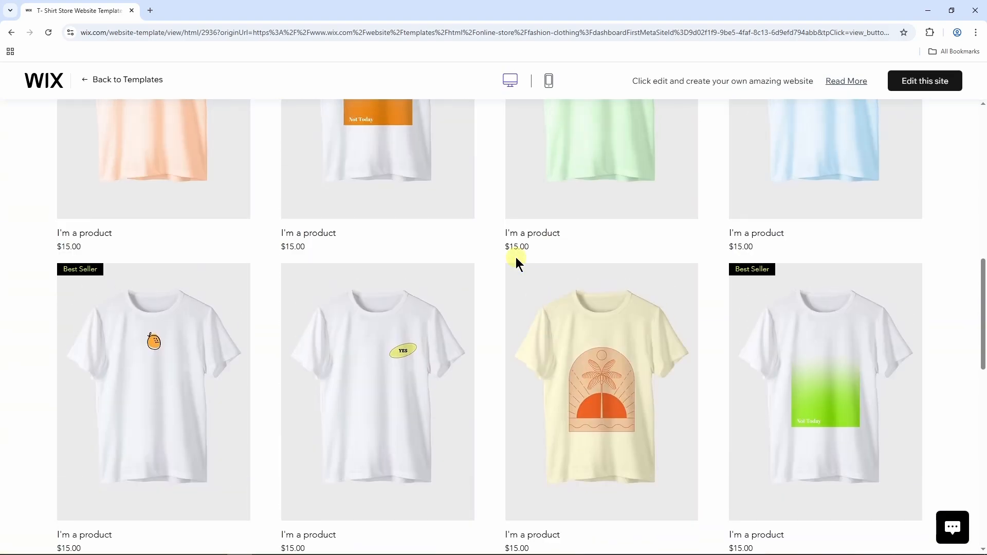
click(574, 354)
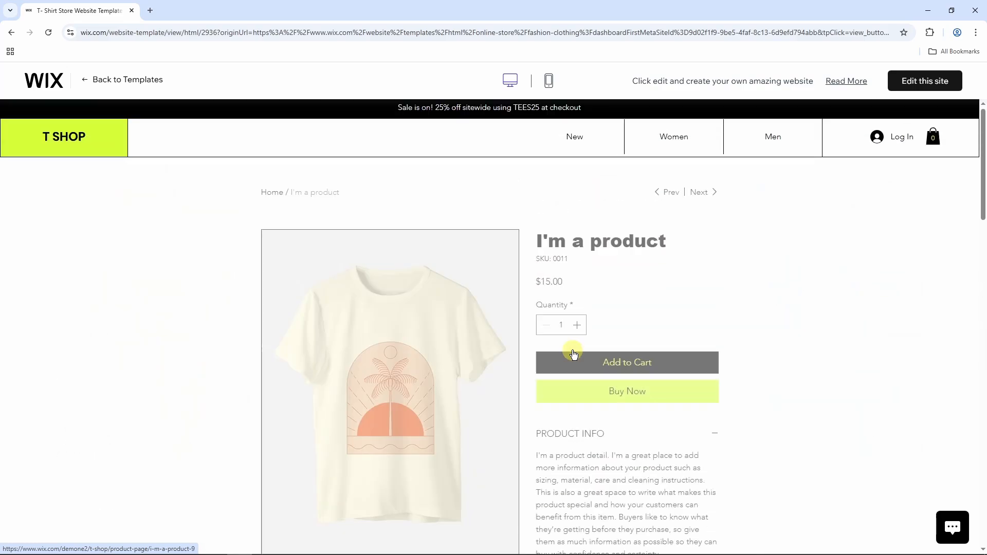
scroll(572, 351, down, 4)
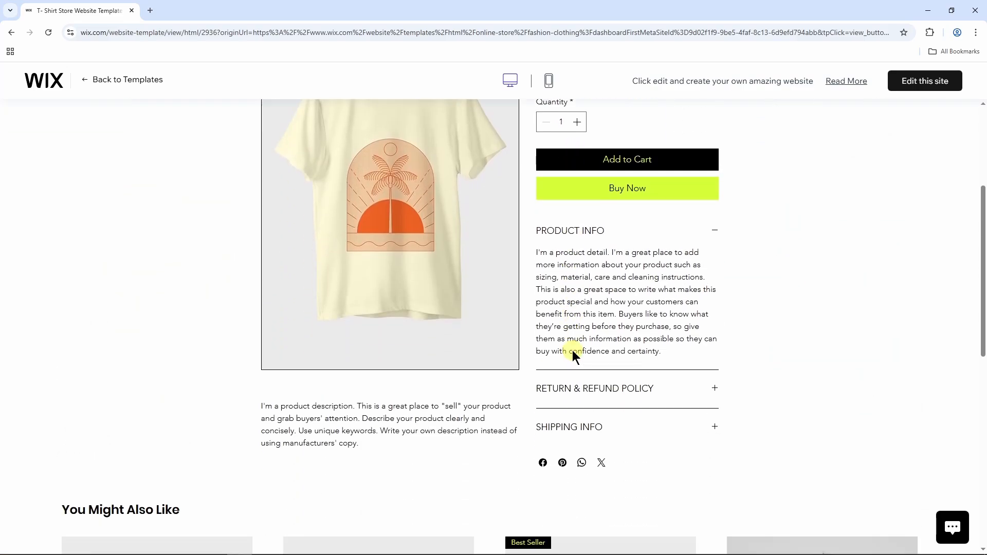
scroll(566, 344, up, 4)
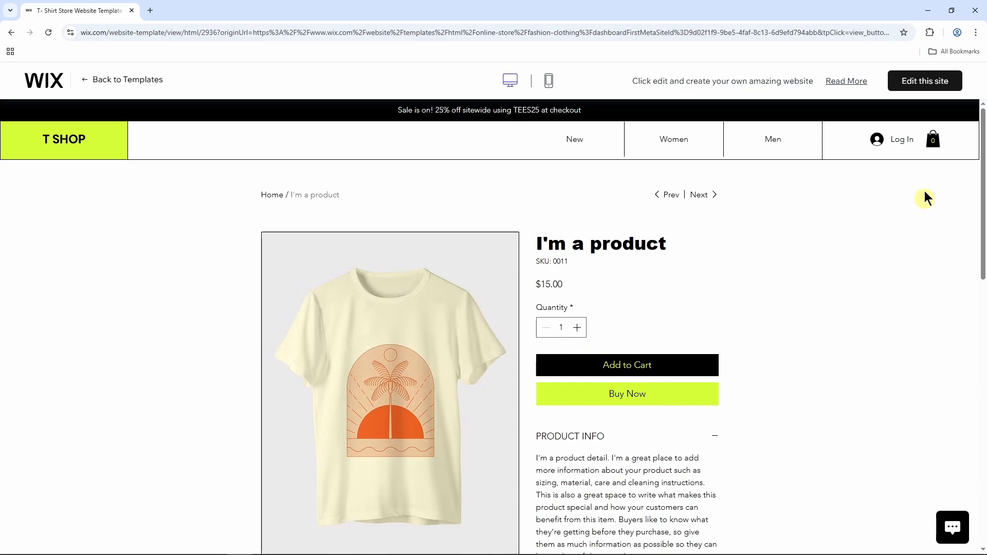
click(936, 85)
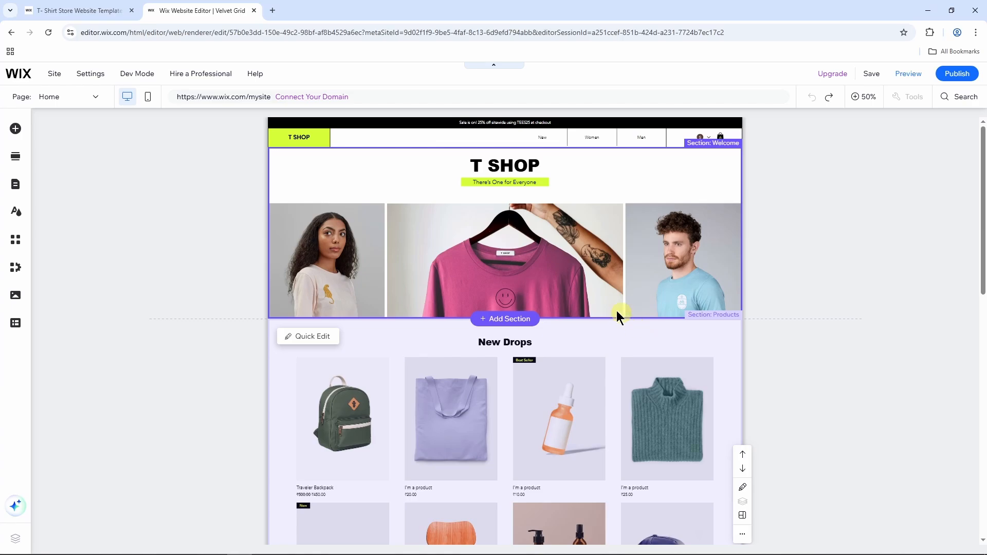
click(80, 100)
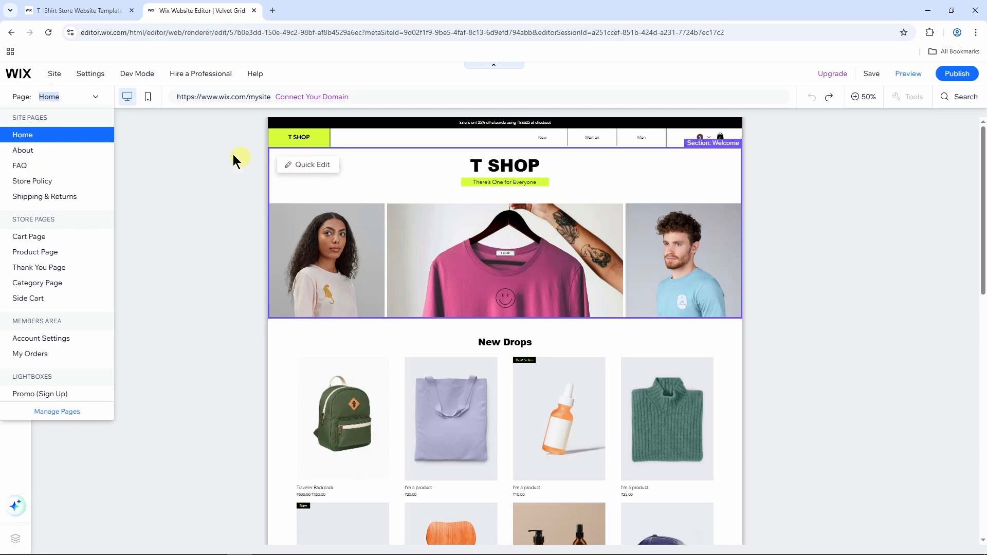
click(90, 101)
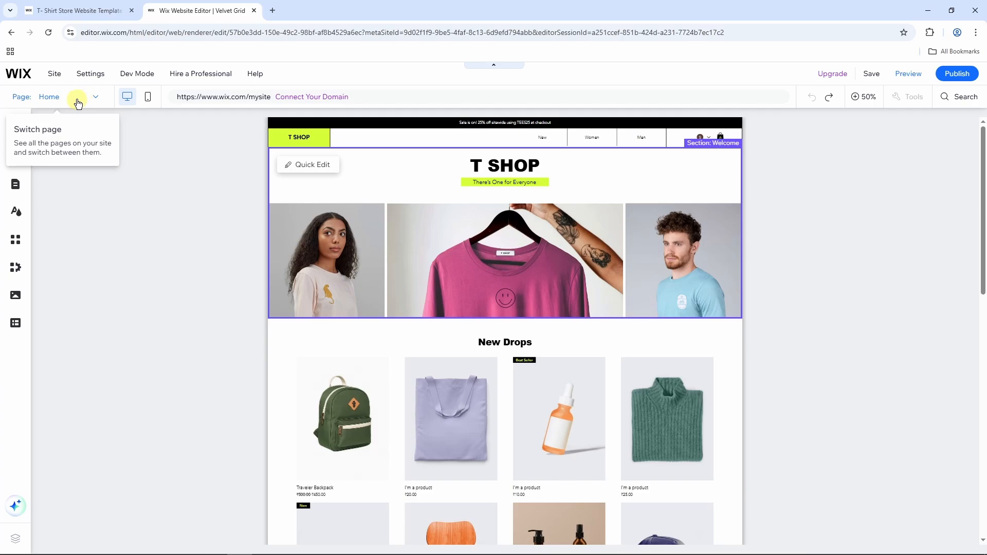
click(79, 101)
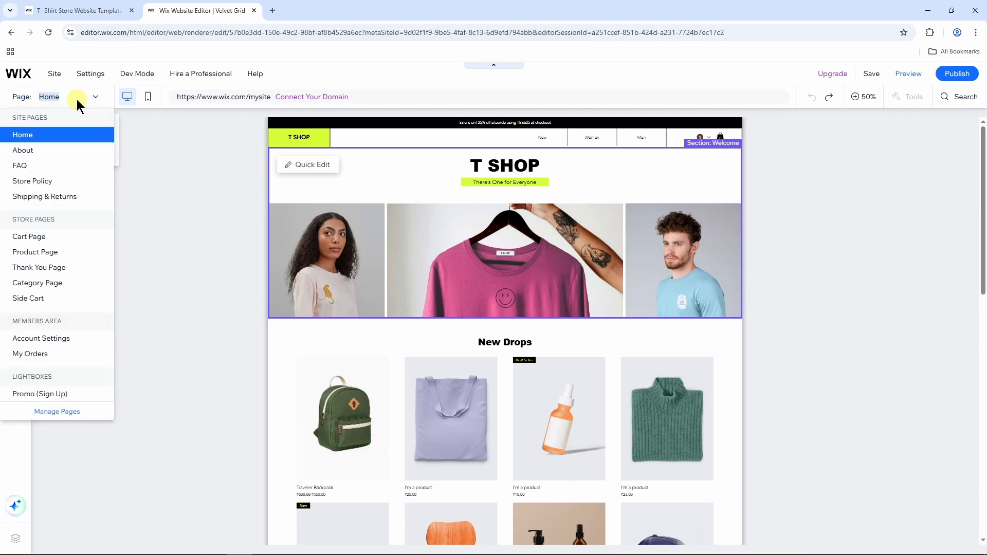
click(50, 257)
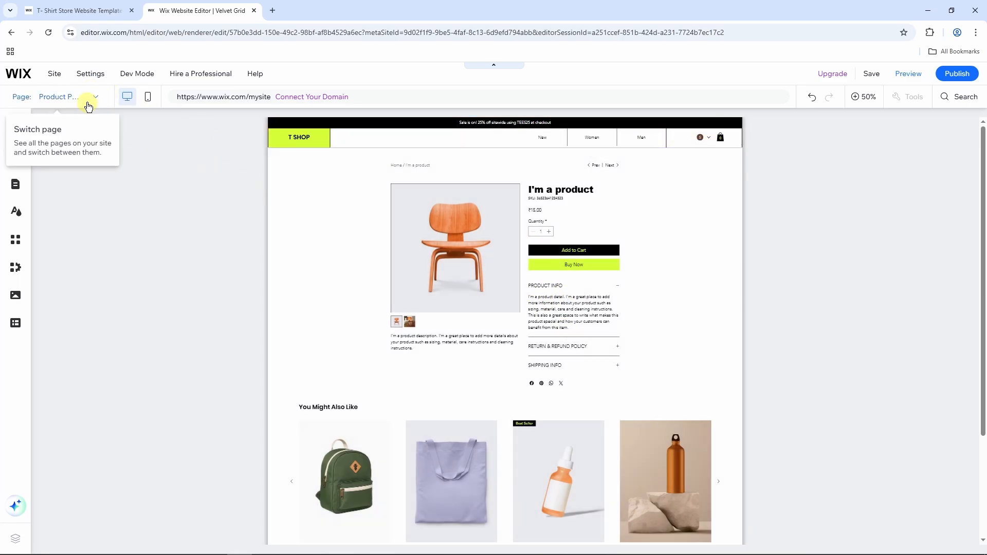
click(88, 105)
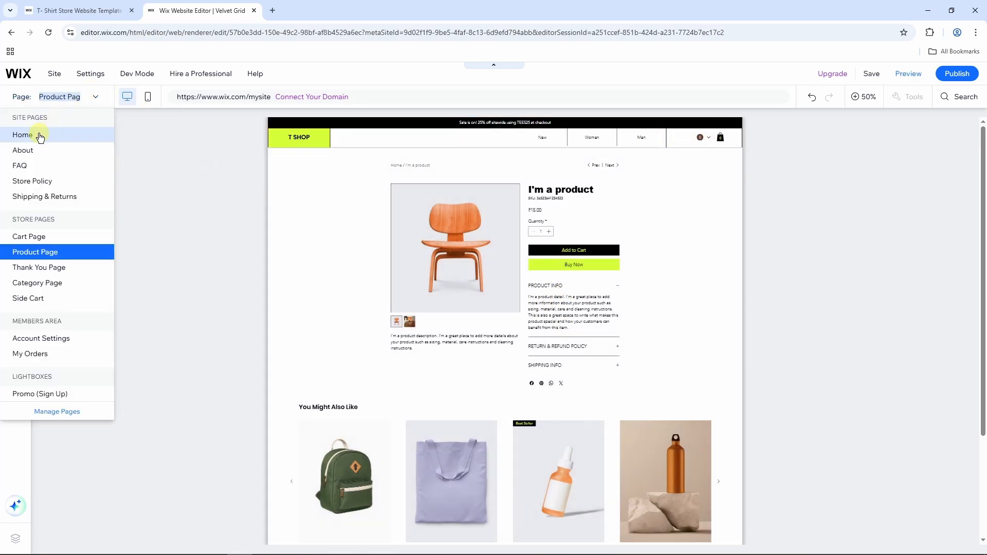
click(36, 132)
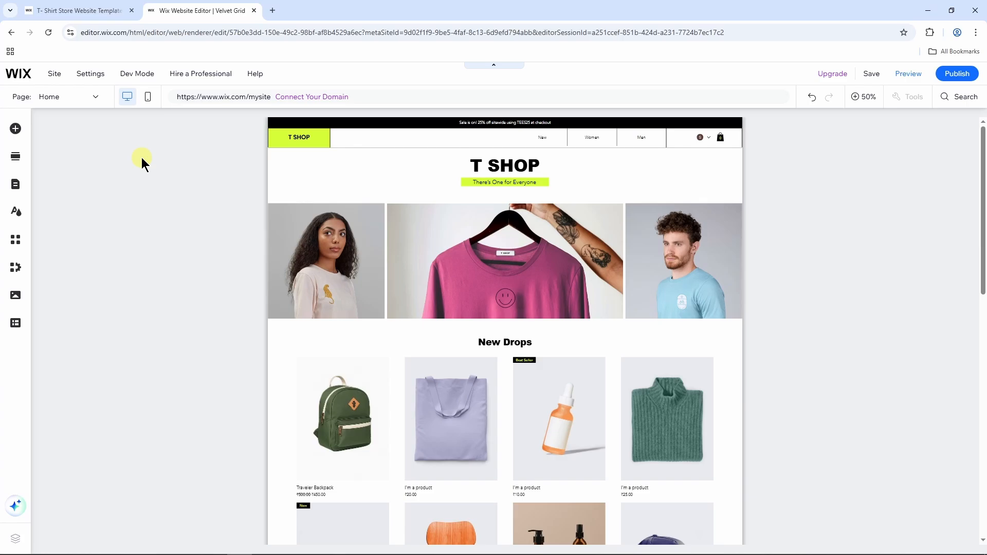
click(149, 102)
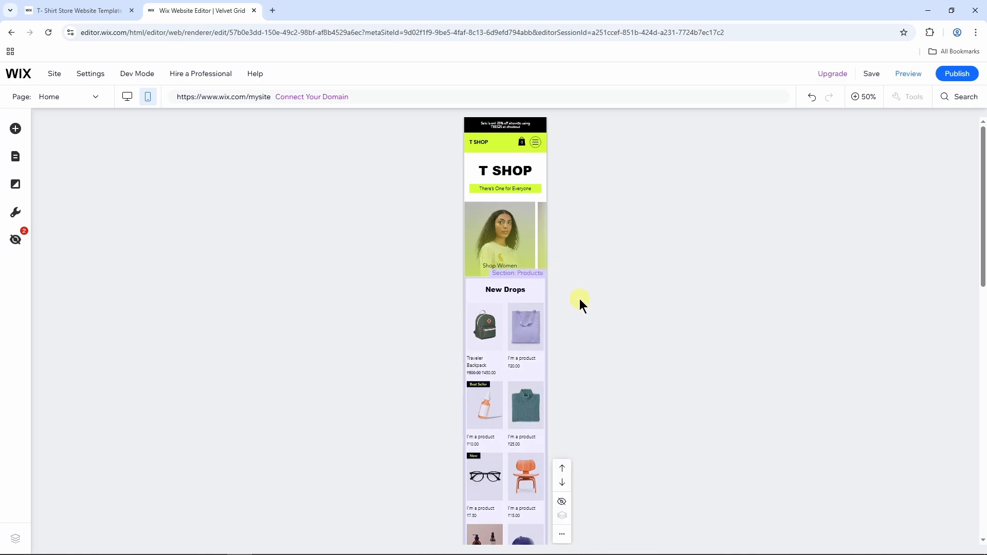
click(867, 102)
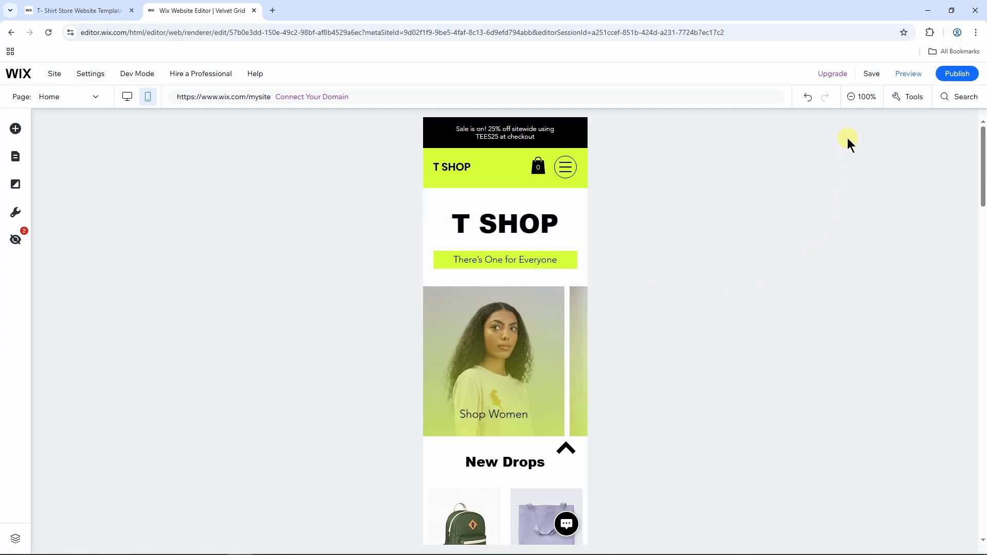
click(825, 100)
click(826, 98)
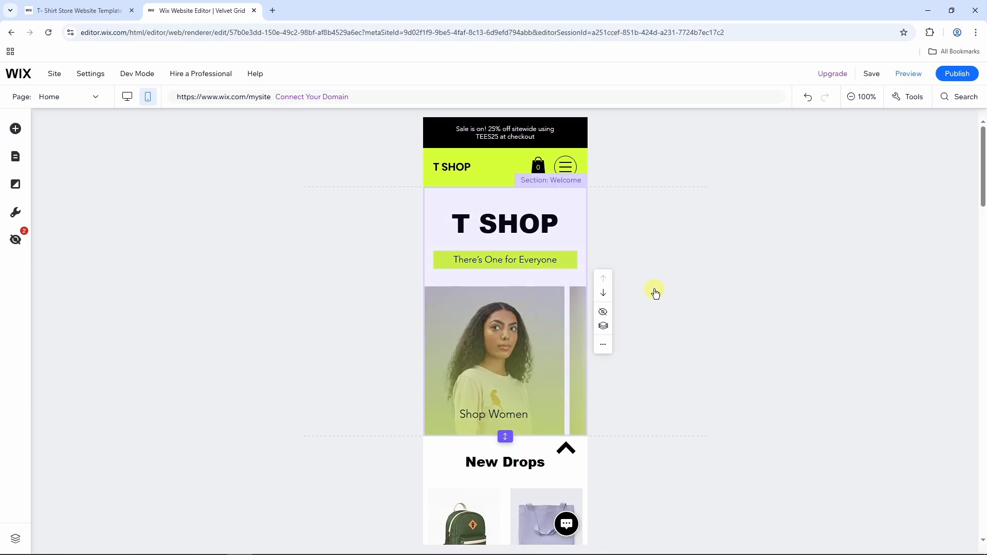
click(127, 98)
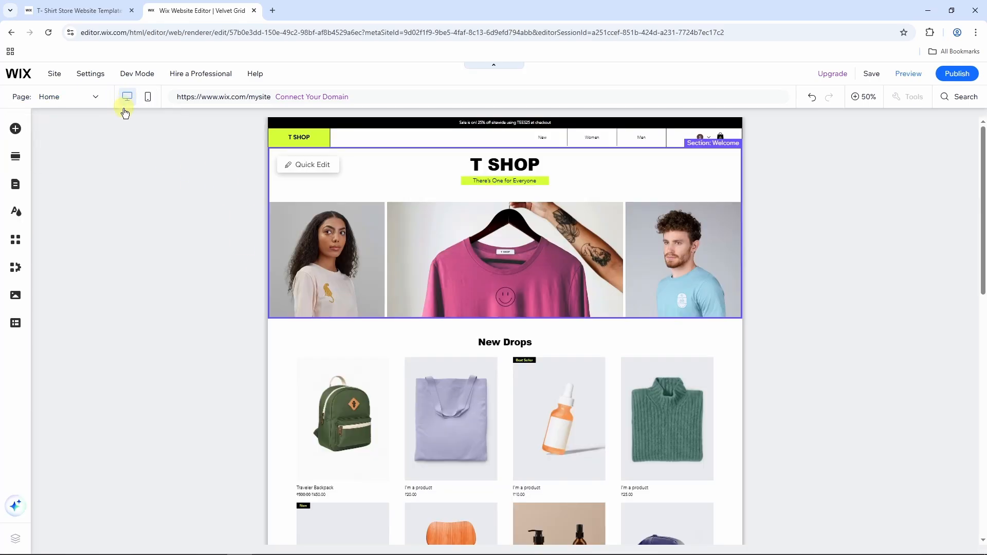
Change the T SHOP banner heading text to VELVET GRID.
click(511, 169)
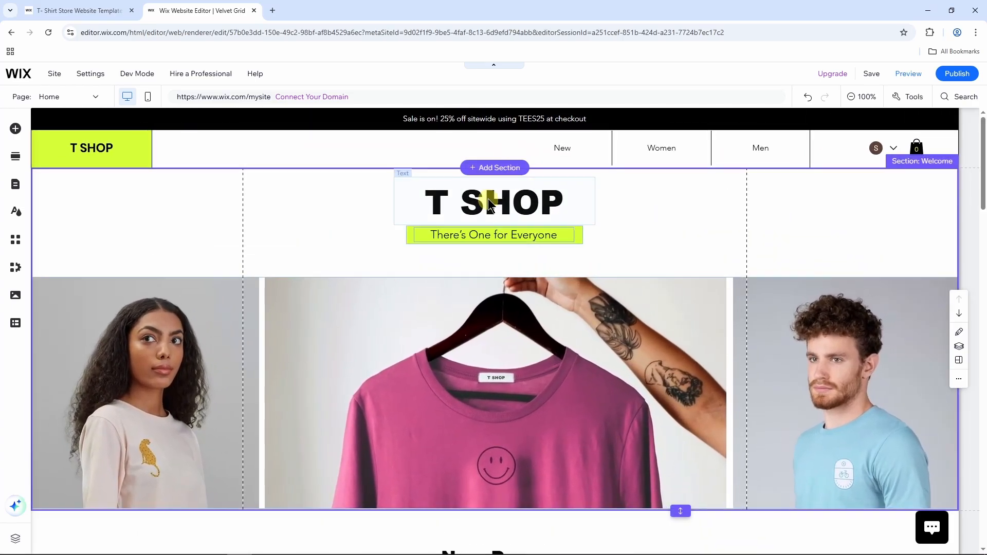
click(507, 201)
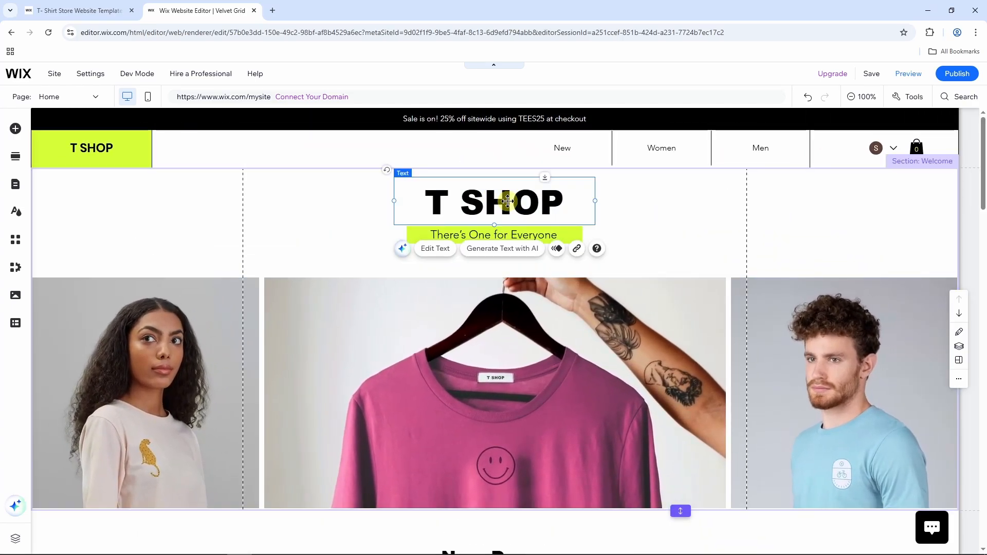
click(506, 202)
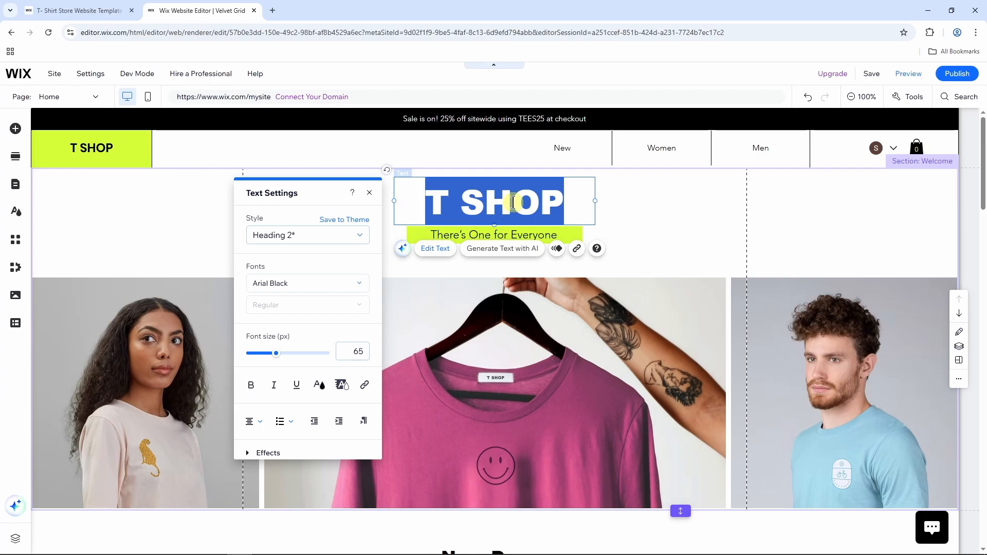
text(VELVE)
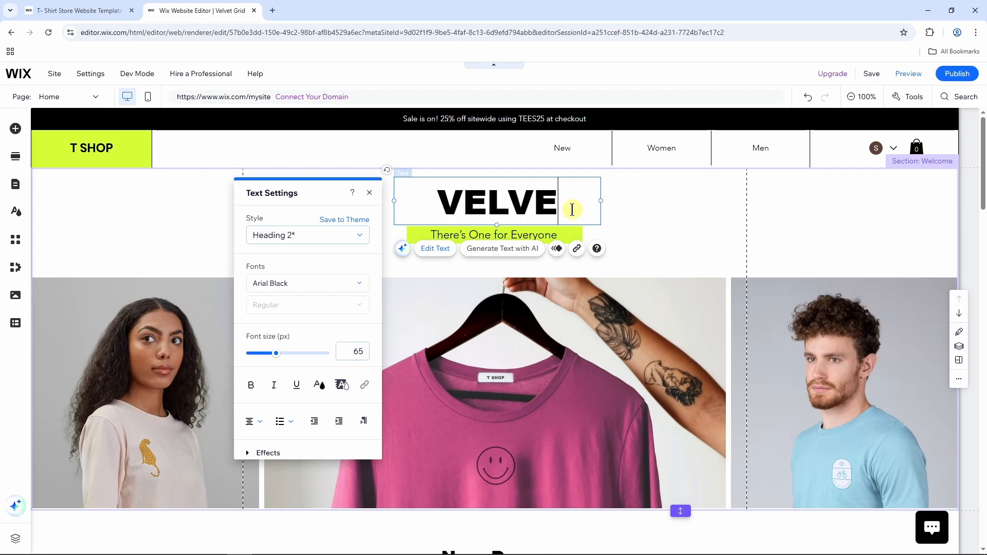
text(T GRID)
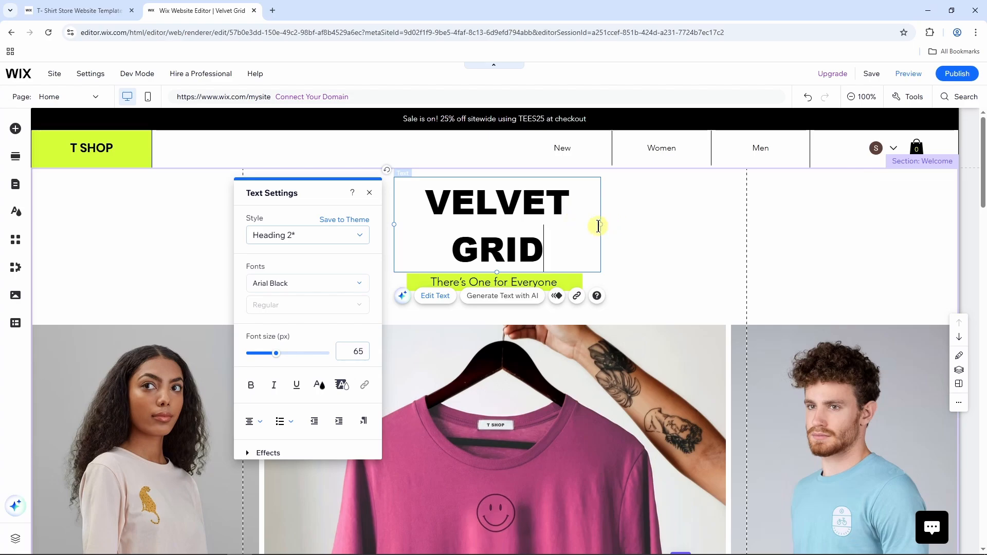
Widen the heading box so VELVET GRID fits one line, centred above the tagline.
drag(601, 225, 707, 221)
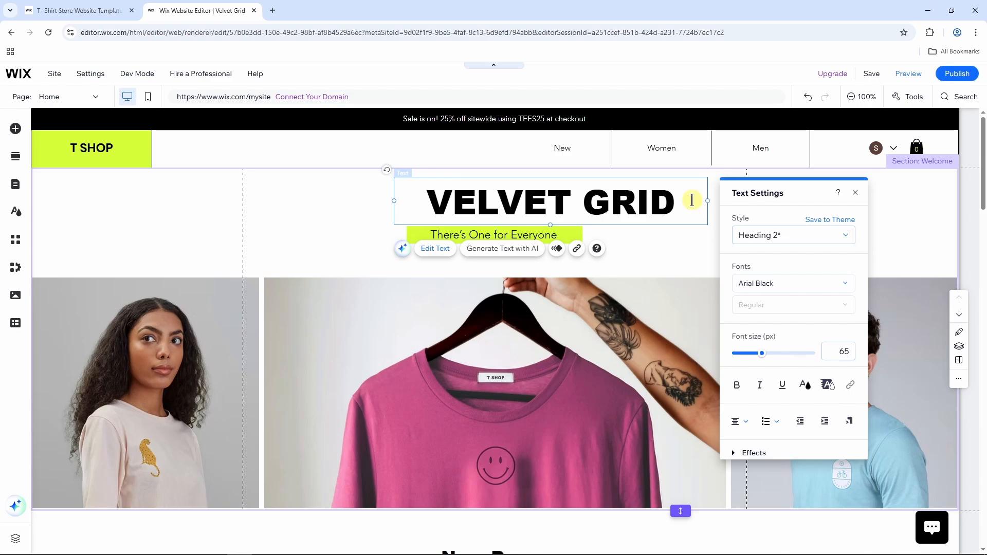
click(704, 249)
click(679, 208)
drag(683, 198, 622, 205)
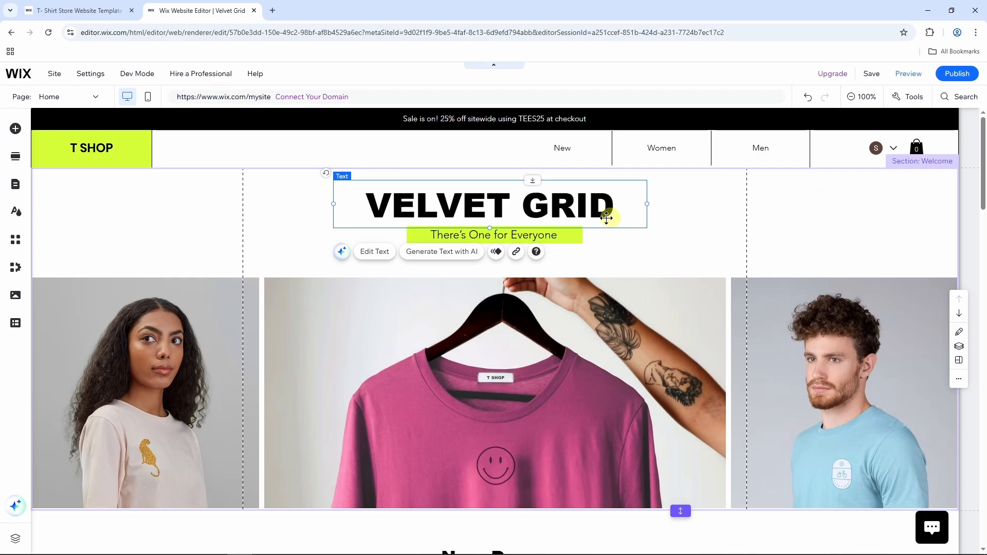
Give the VELVET GRID heading the Heading 2 style, Anton font, italic and underline.
double_click(606, 213)
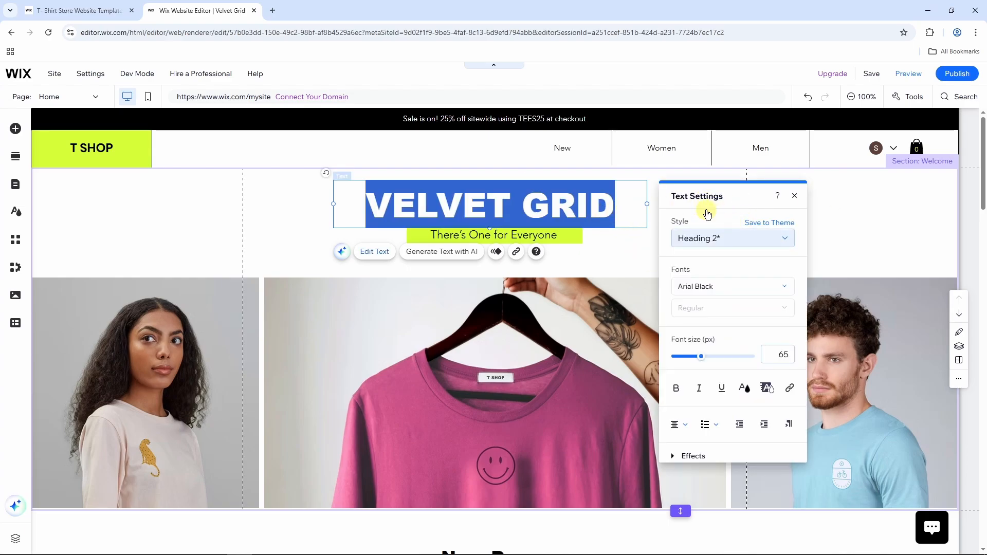
click(719, 241)
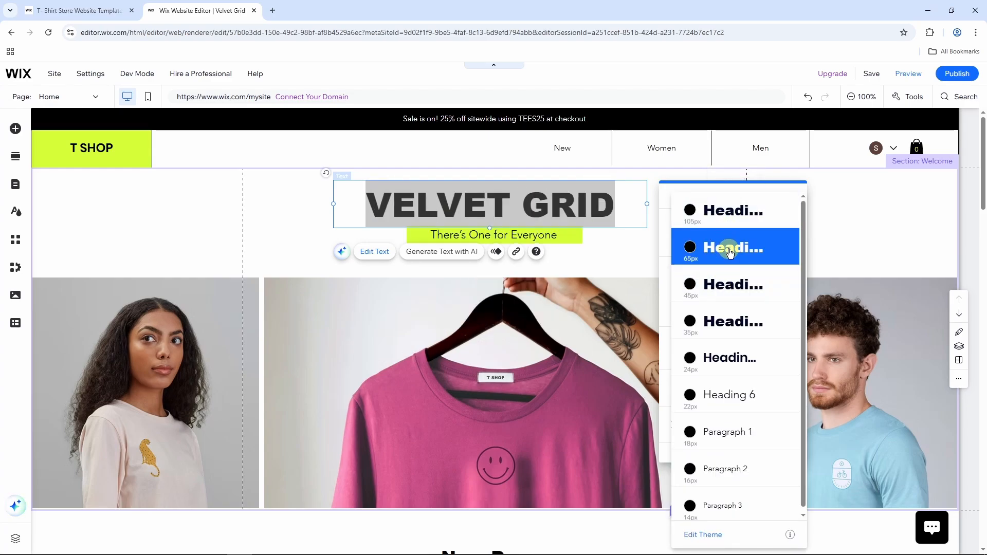
click(730, 251)
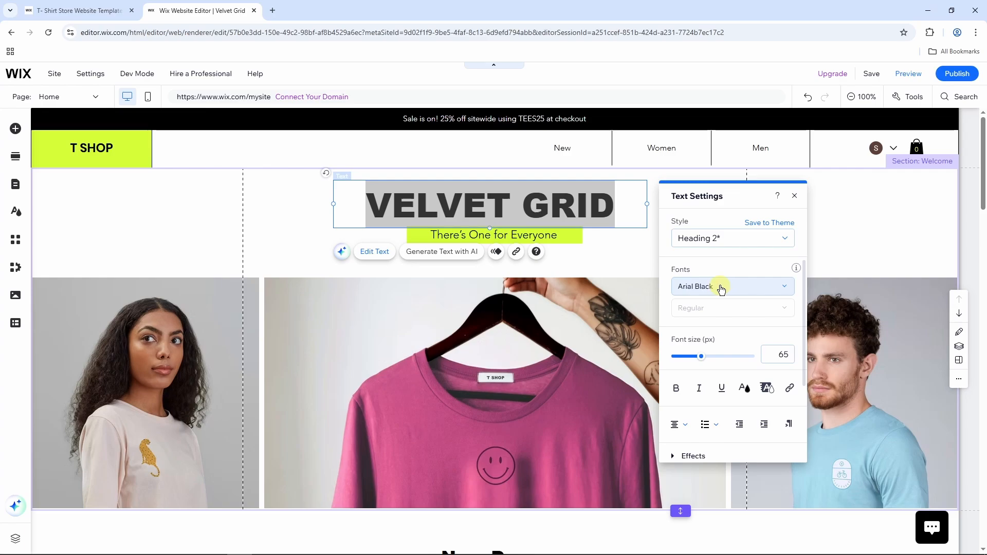
click(721, 289)
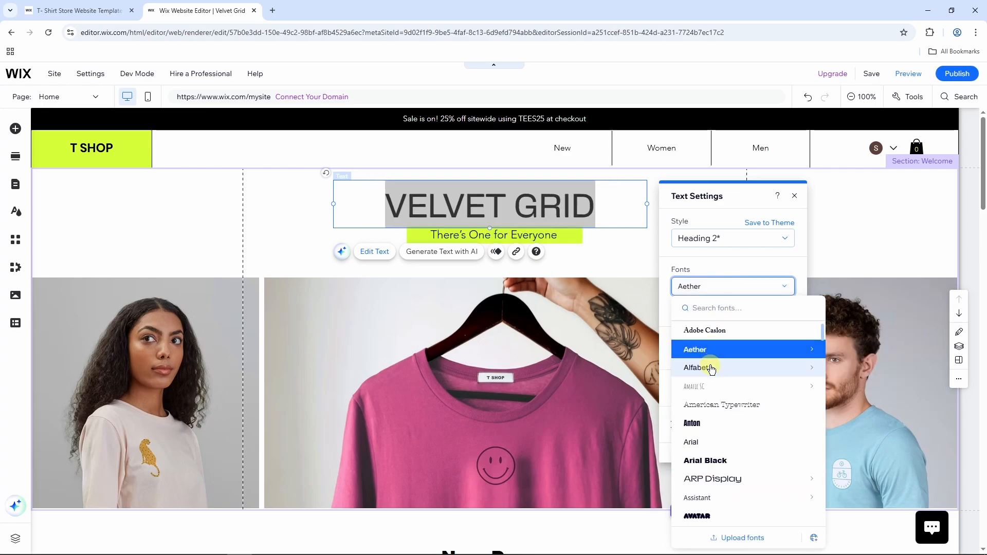
click(711, 424)
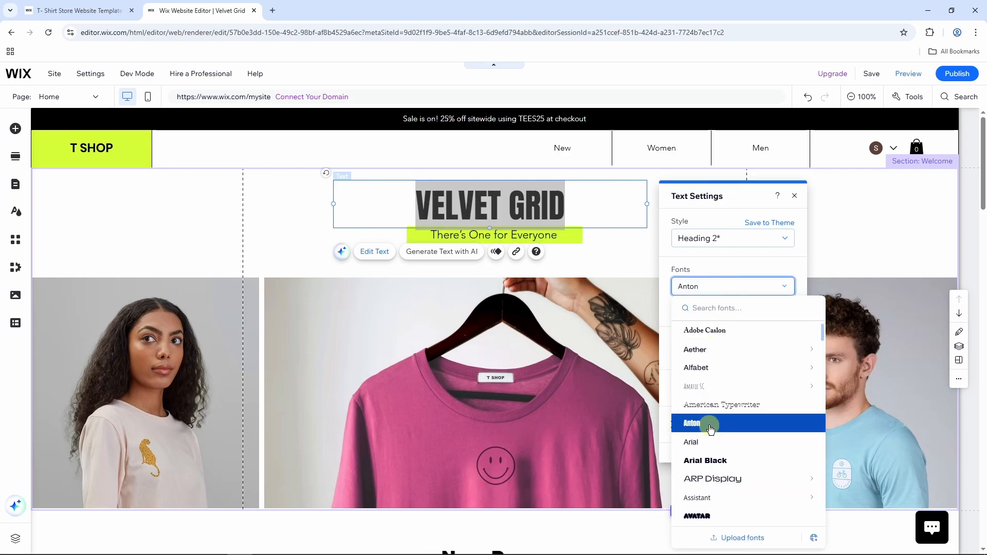
click(676, 389)
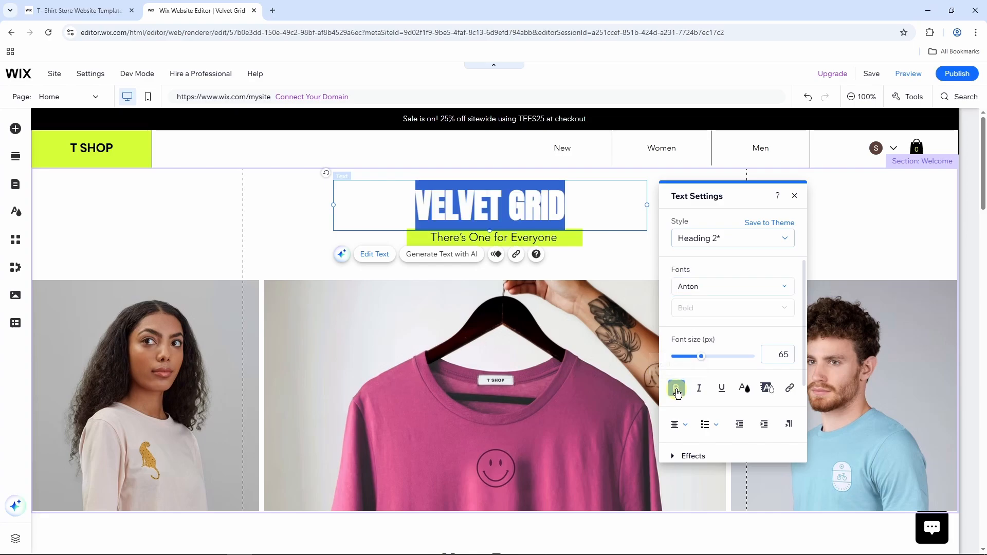
click(699, 389)
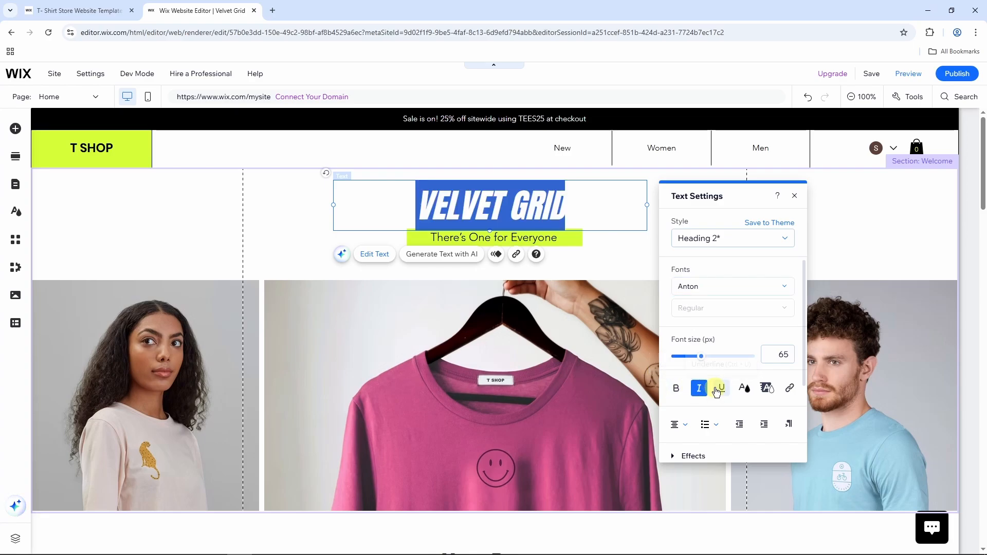
click(723, 391)
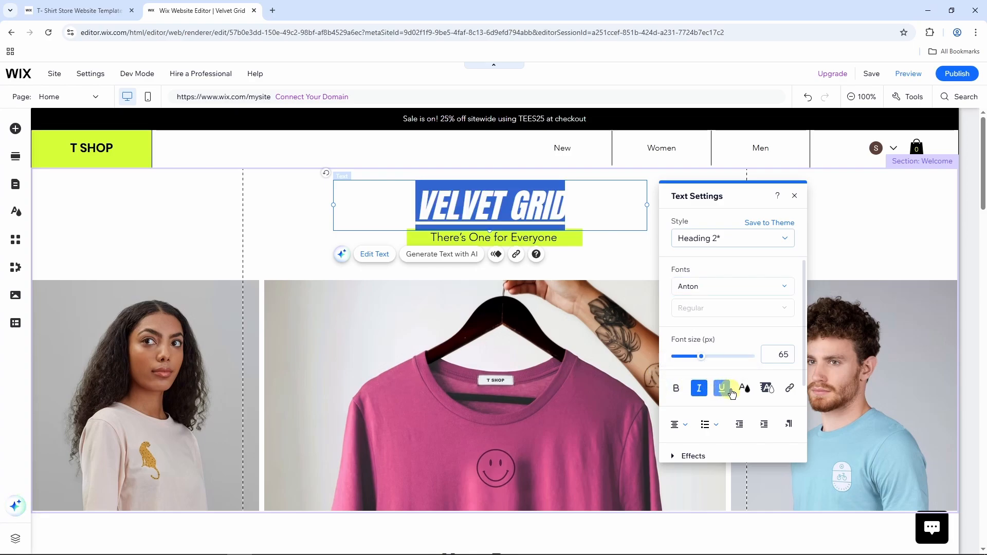
Colour the heading red, fine-tuning a custom red shade.
click(744, 389)
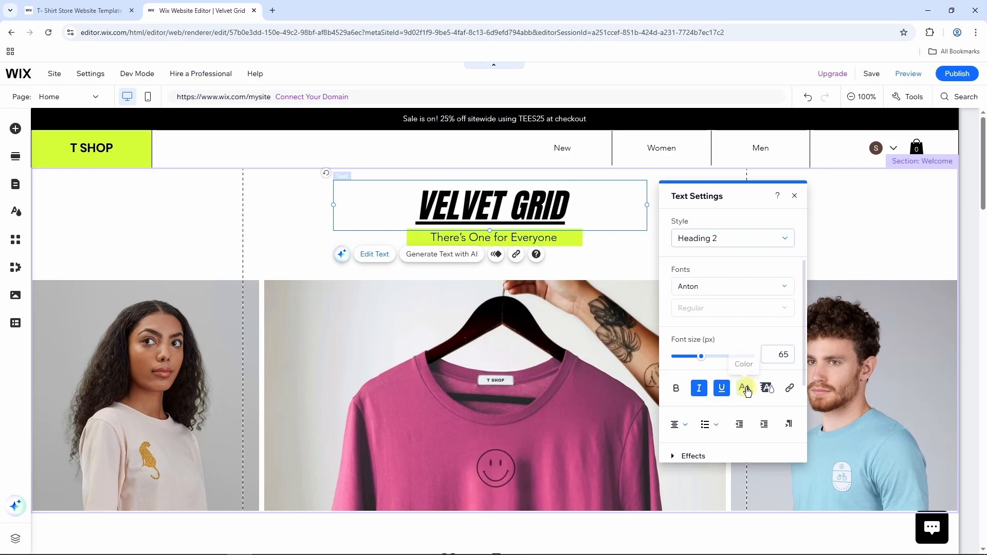
click(672, 299)
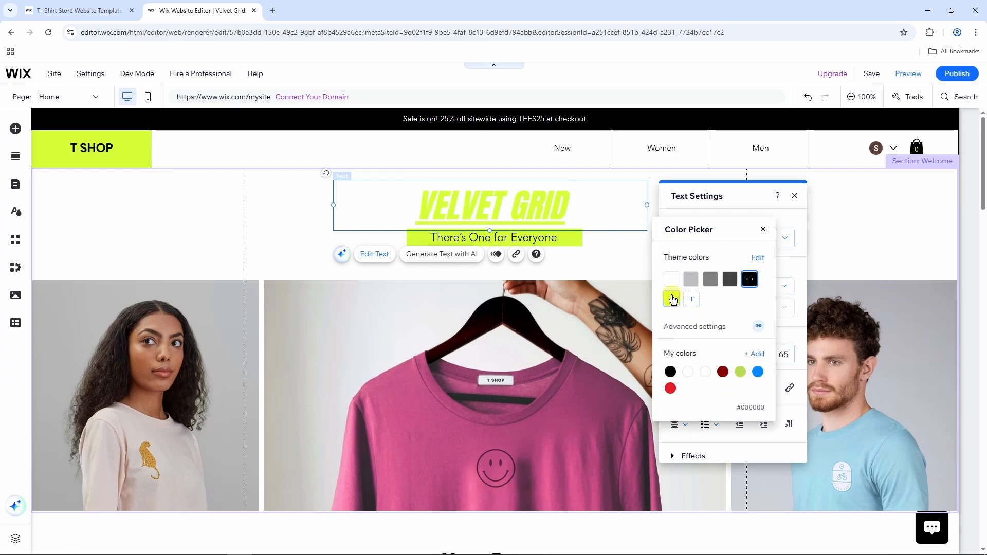
click(671, 392)
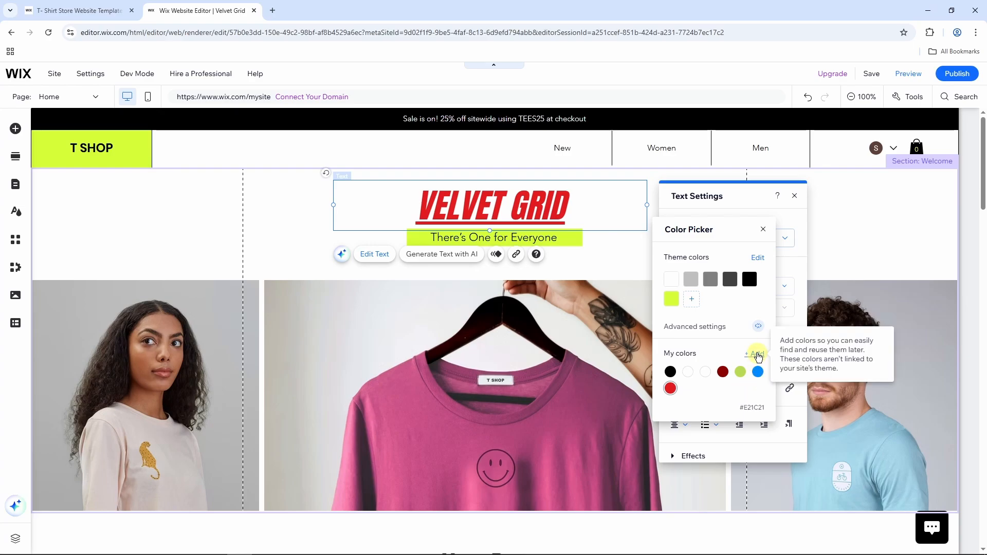
click(755, 354)
click(741, 255)
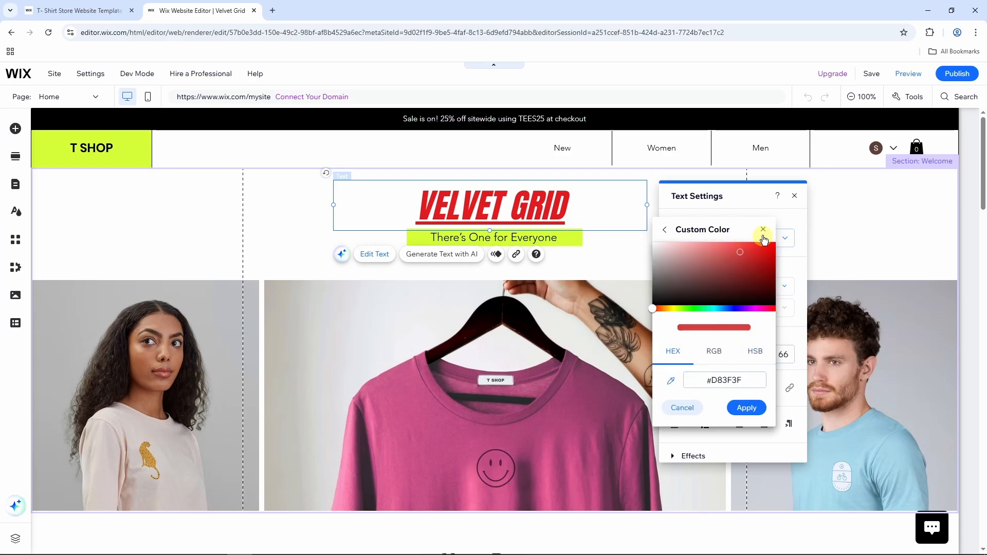
click(764, 230)
scroll(738, 354, down, 2)
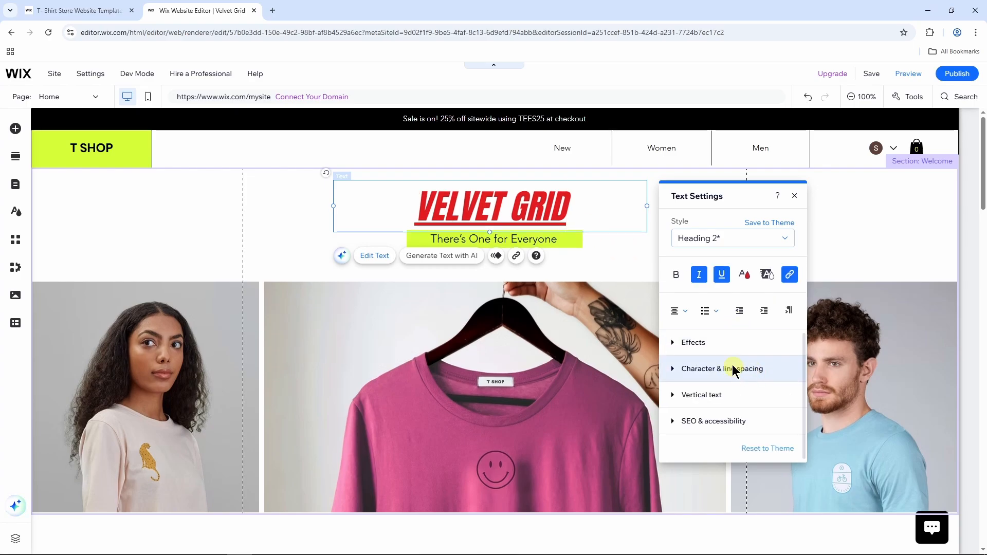
scroll(750, 353, up, 2)
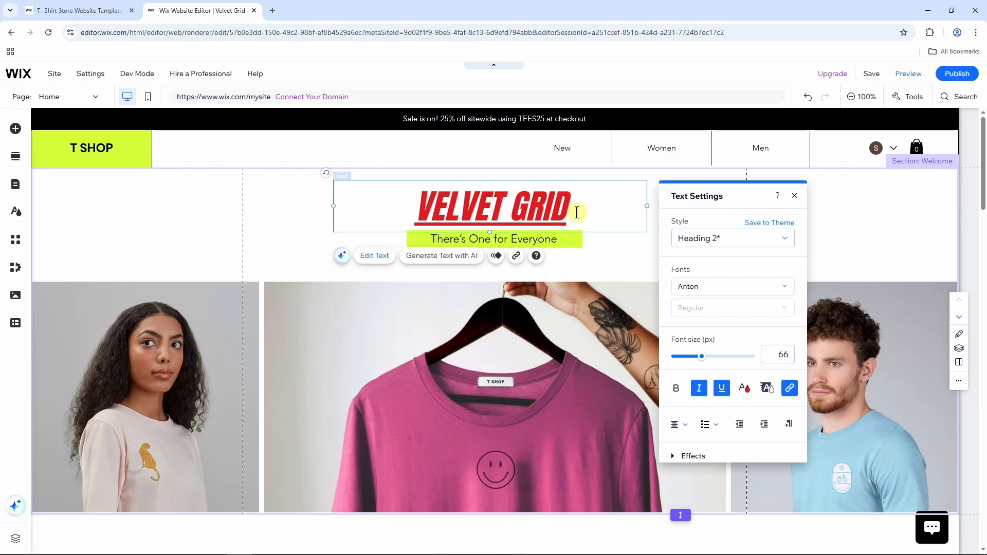
Enlarge the heading font size to about 87 px and close Text Settings.
drag(571, 213, 420, 212)
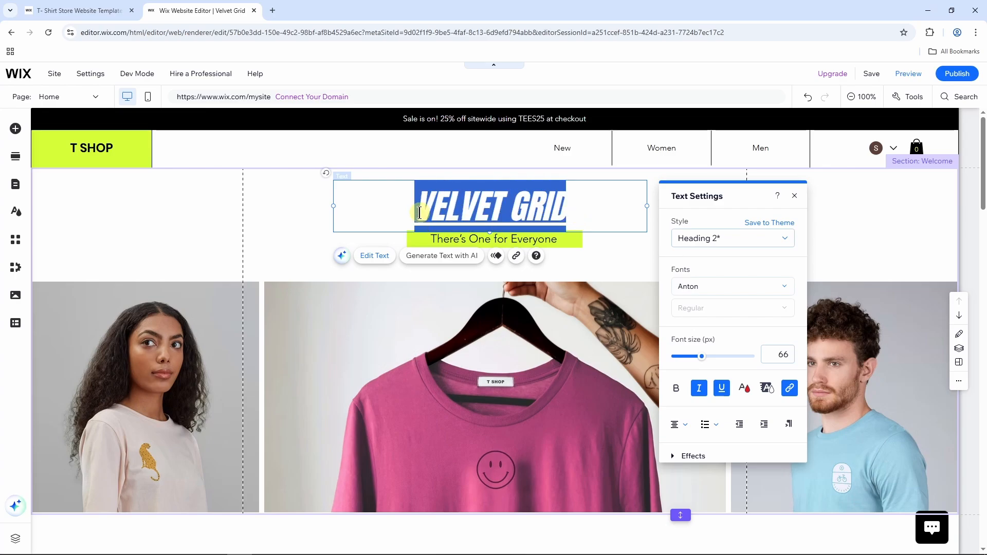
drag(703, 358, 712, 362)
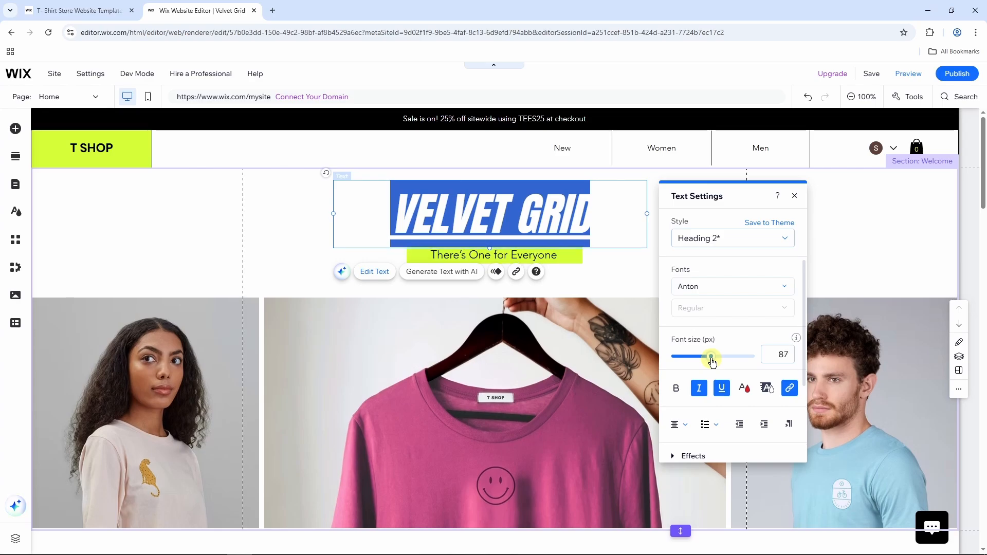
click(794, 196)
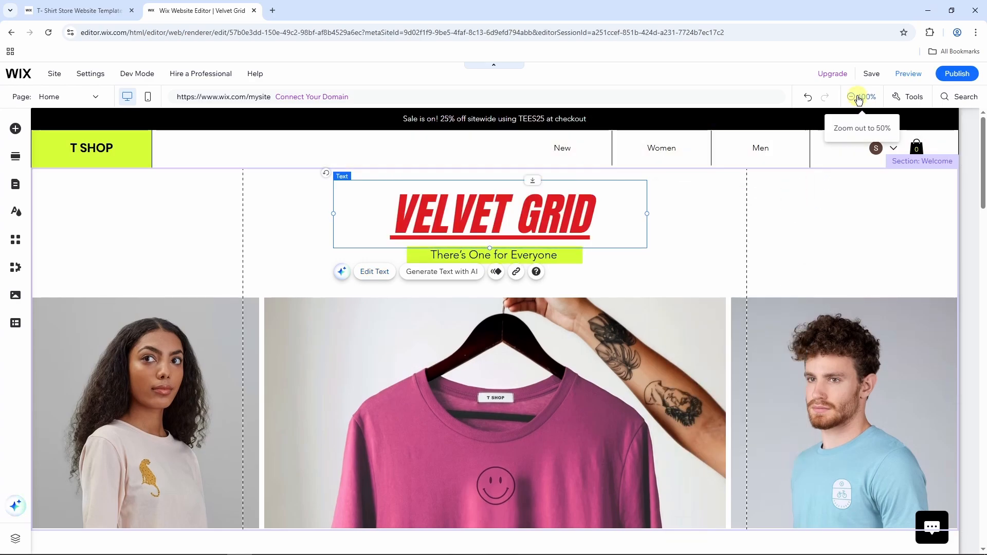
click(854, 97)
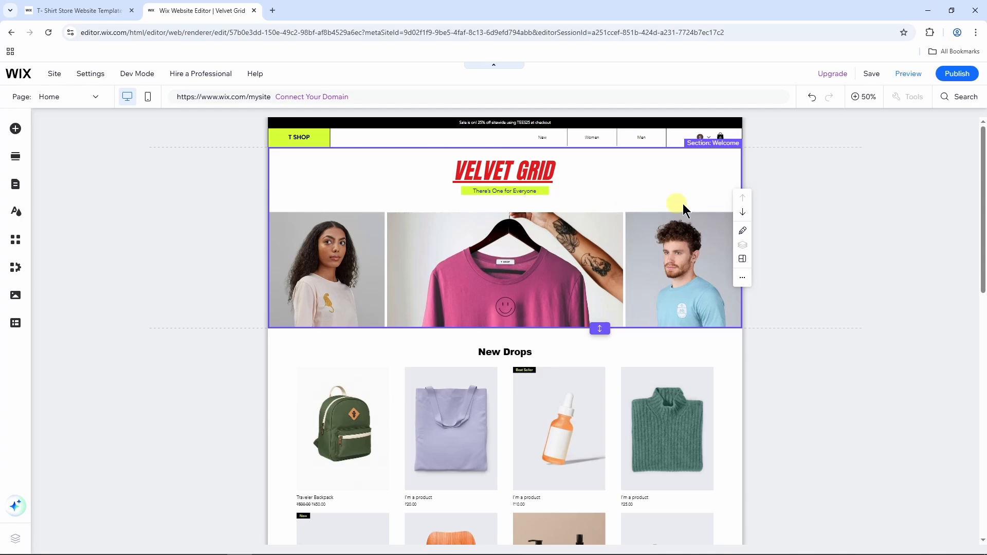
click(512, 267)
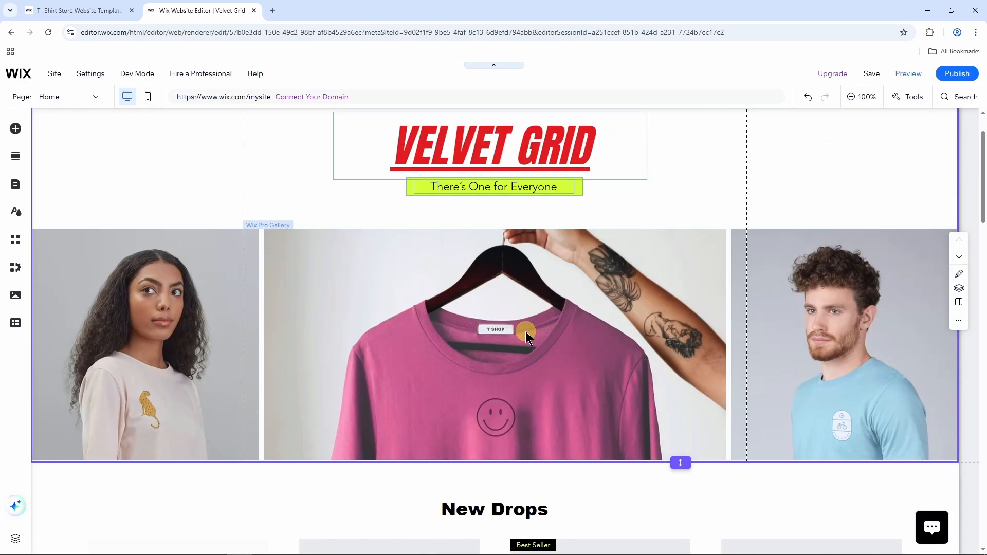
click(526, 331)
Replace the pink 'Shop New' T-shirt gallery image with an uploaded photo of a seated woman.
click(287, 206)
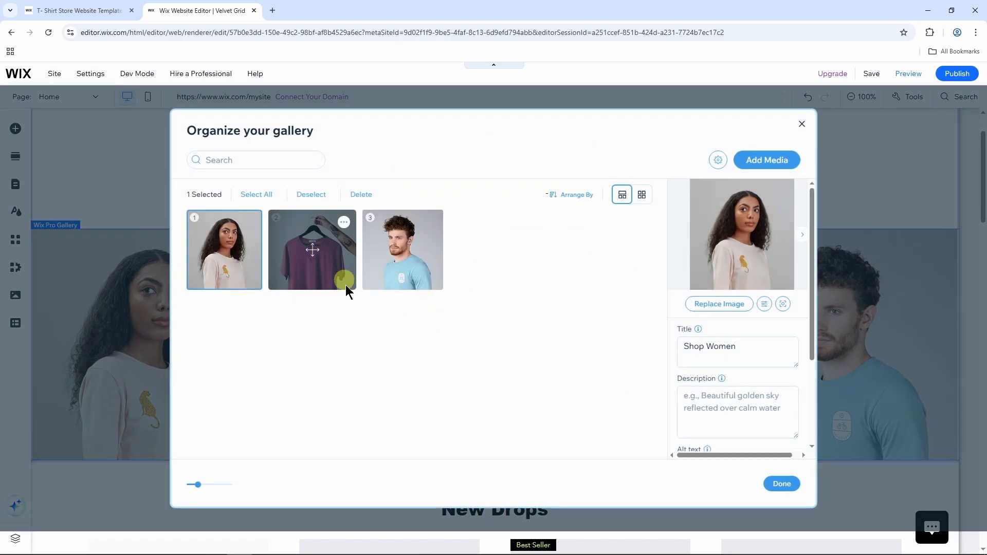
click(332, 278)
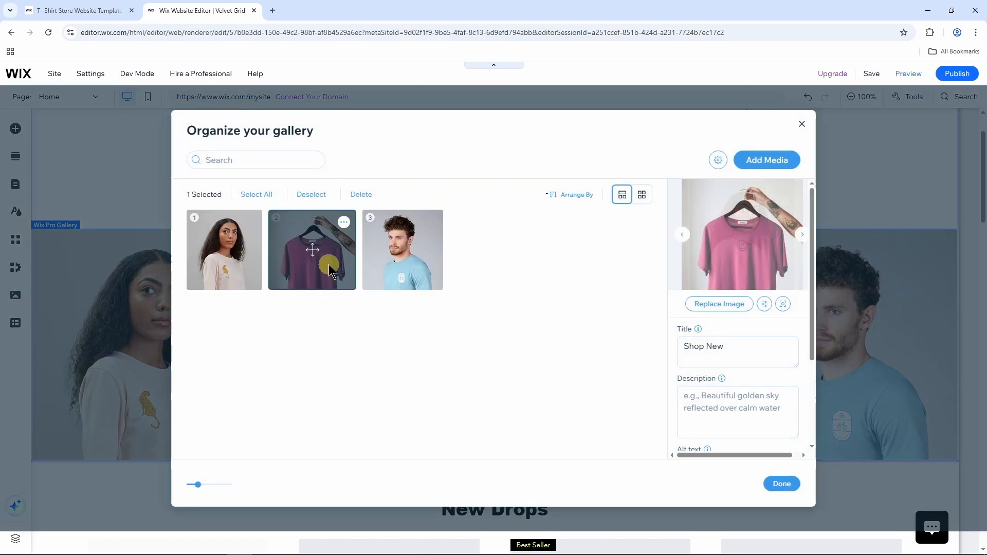
click(707, 303)
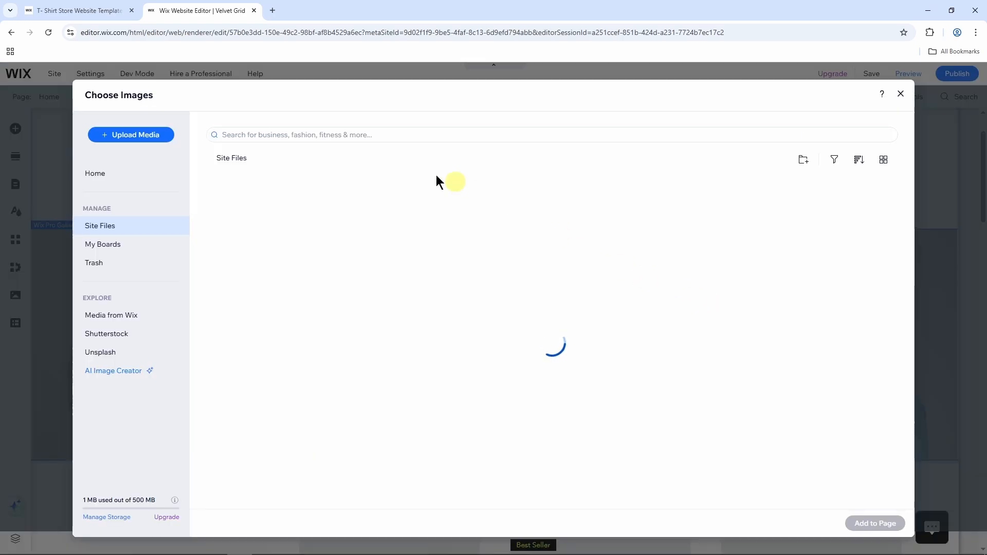
click(129, 135)
click(523, 329)
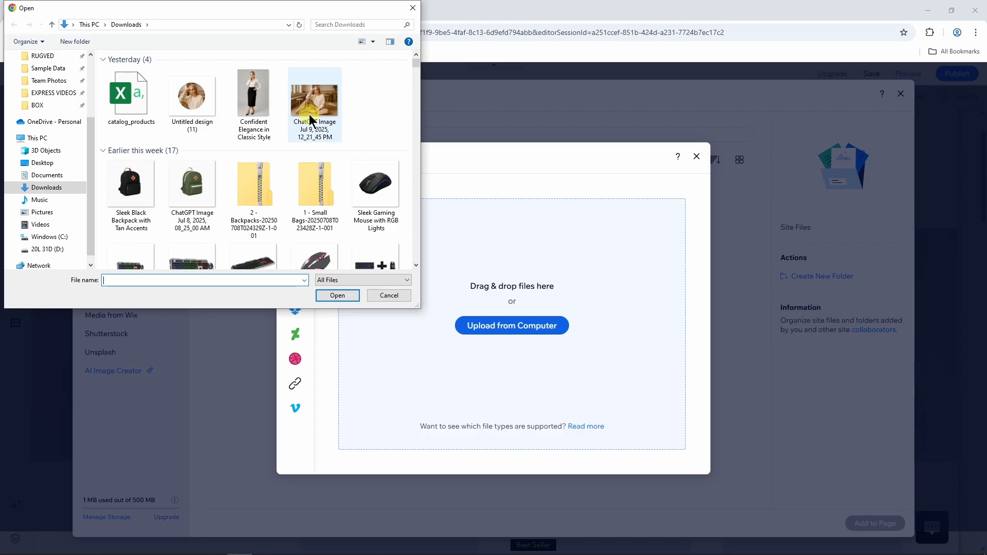
click(311, 120)
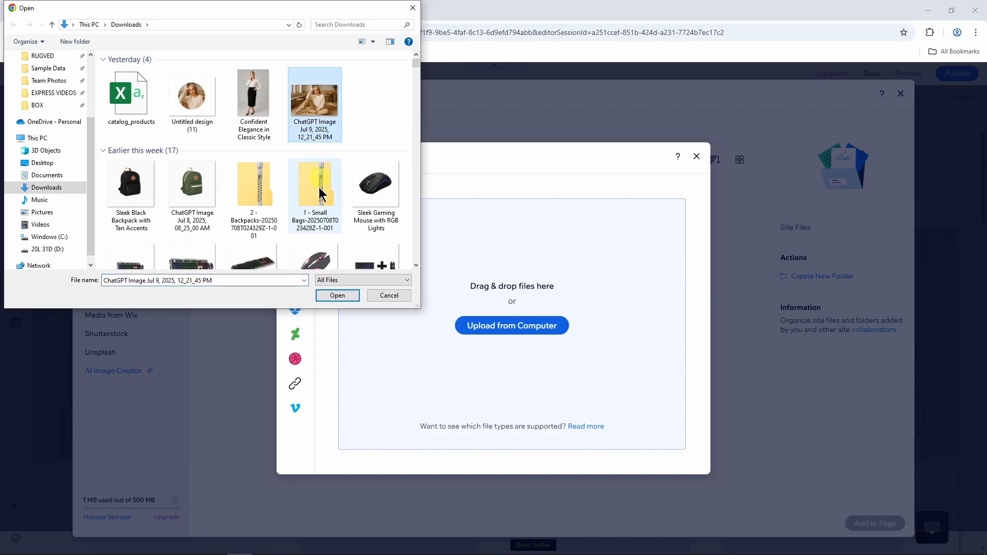
click(331, 294)
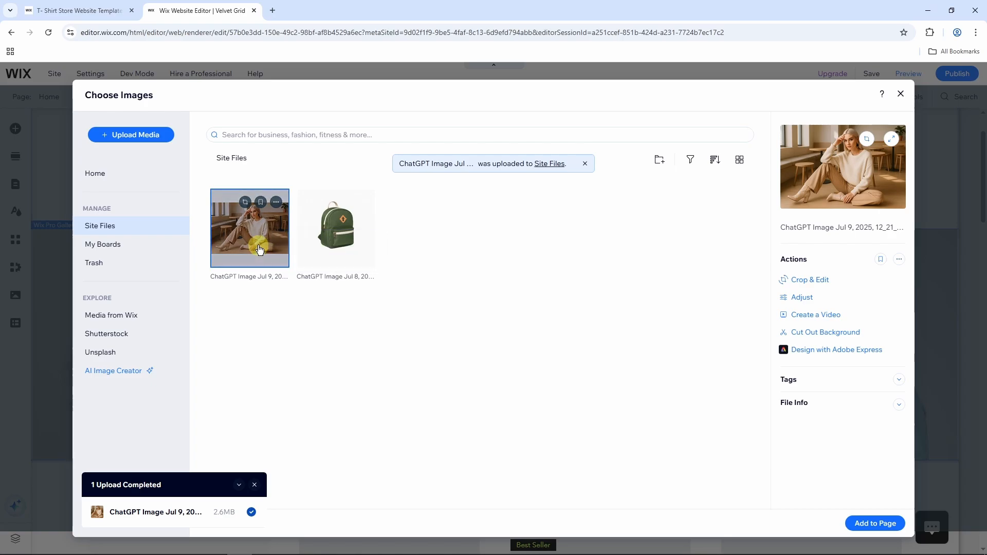
click(875, 523)
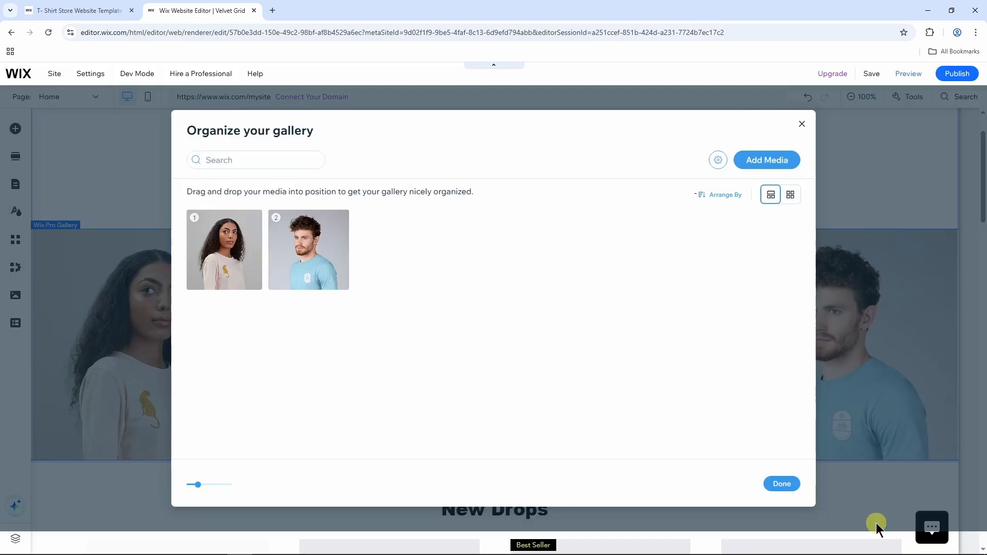
click(777, 485)
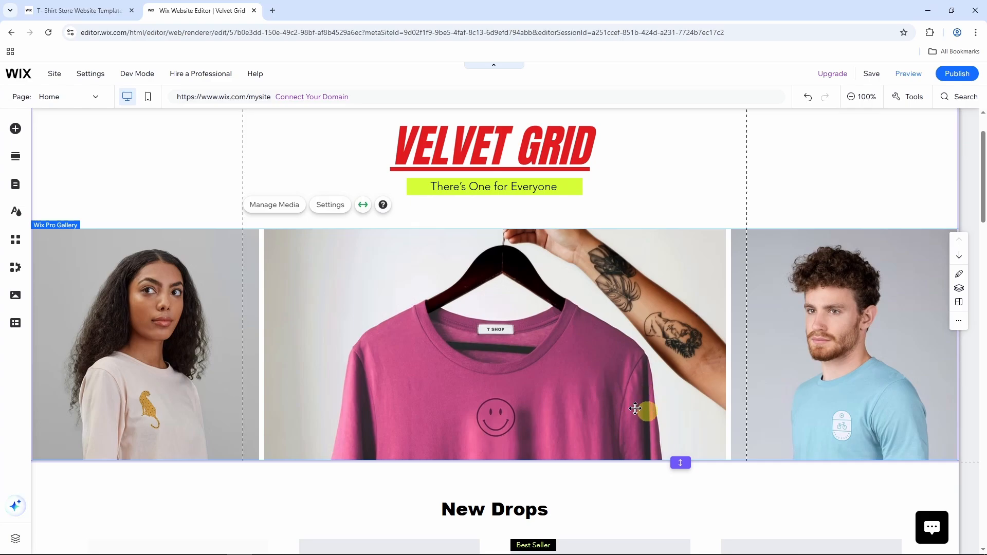
Zoom out to view the whole page and bring up the Add Elements panel.
click(867, 99)
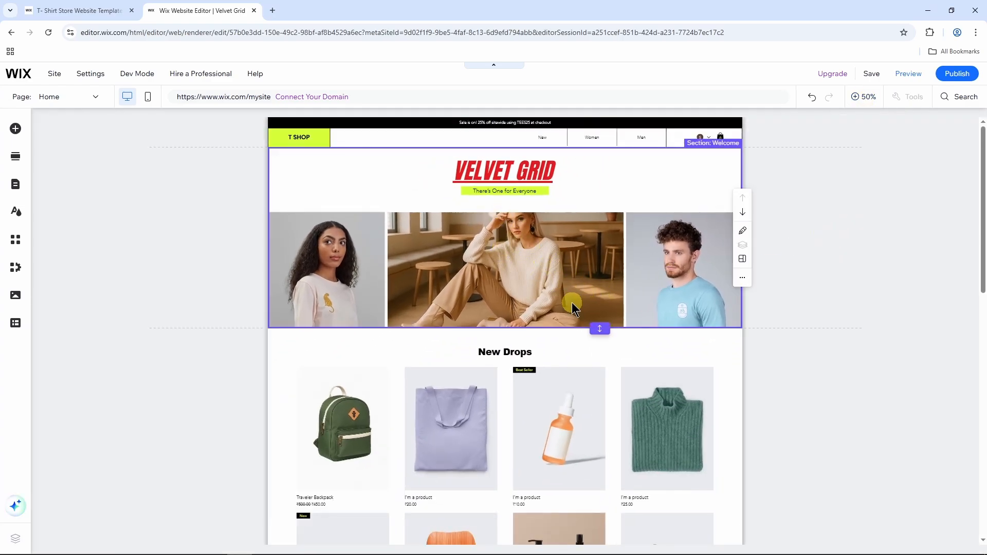
click(16, 156)
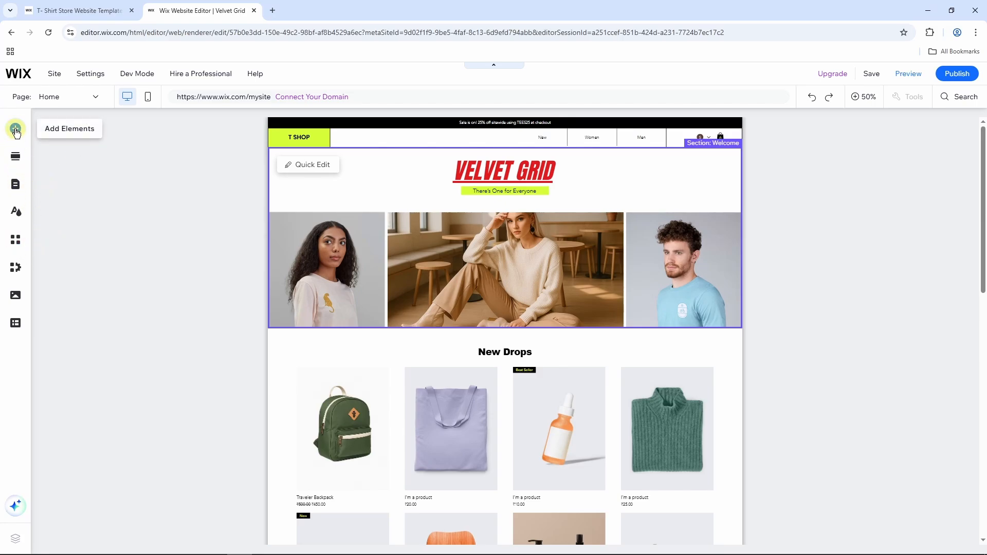
click(16, 129)
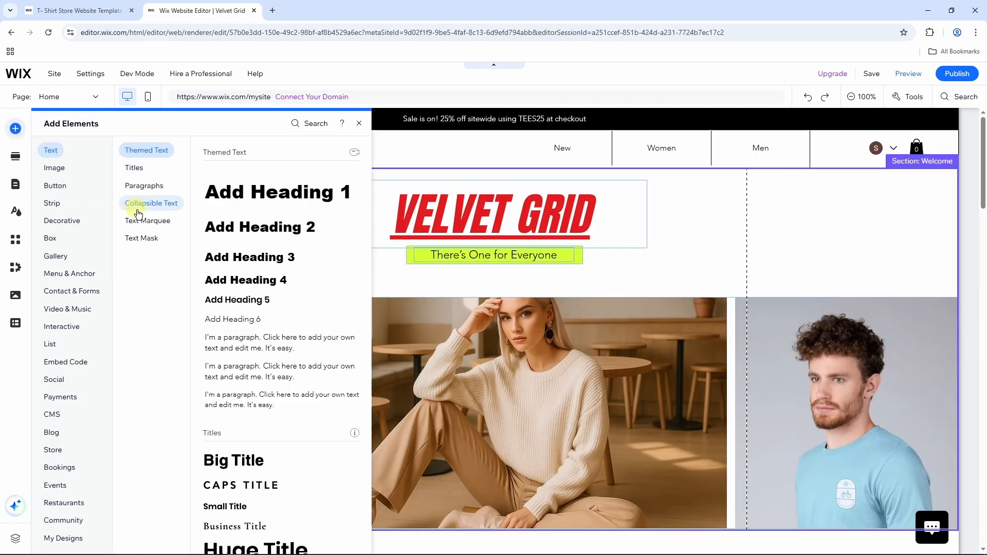
click(58, 167)
click(57, 186)
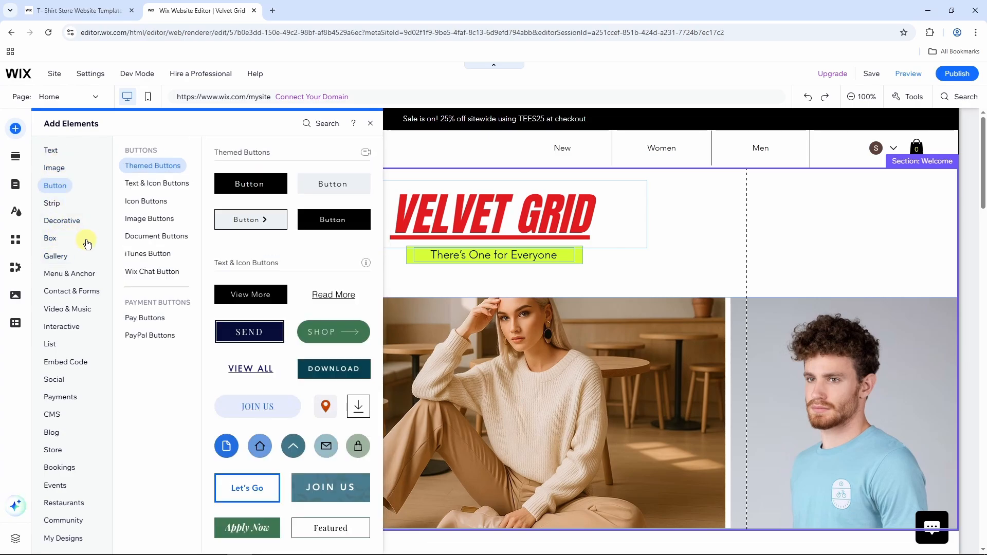
click(54, 152)
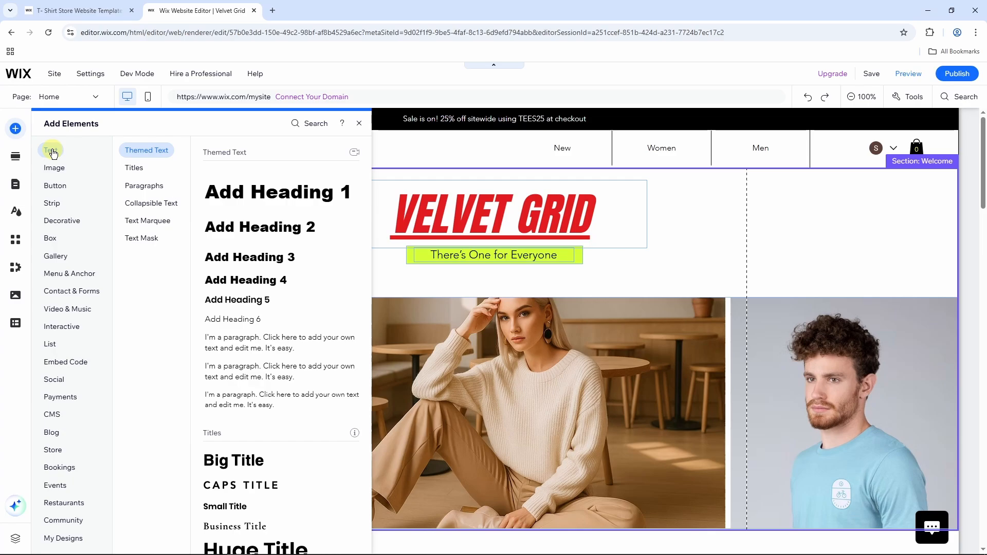
click(141, 171)
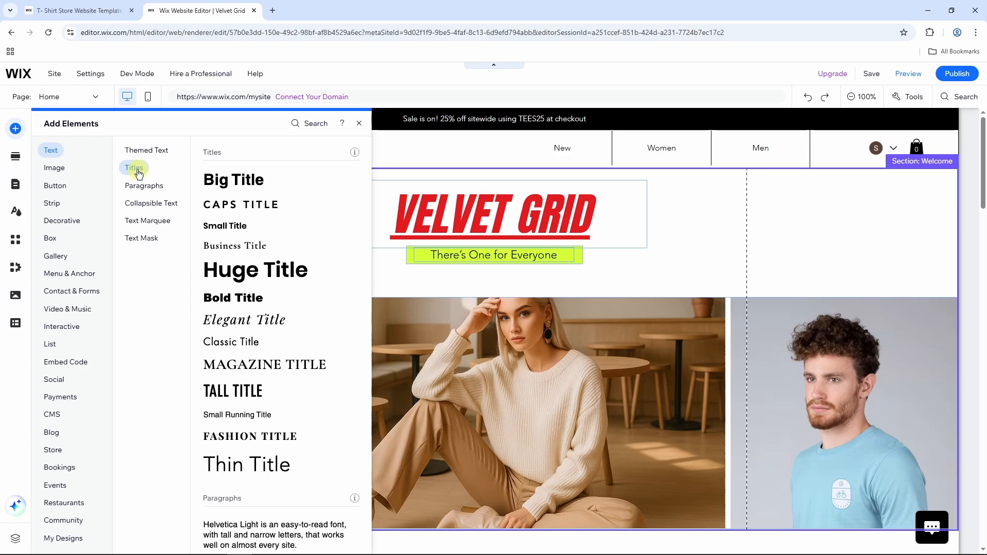
drag(226, 180, 725, 260)
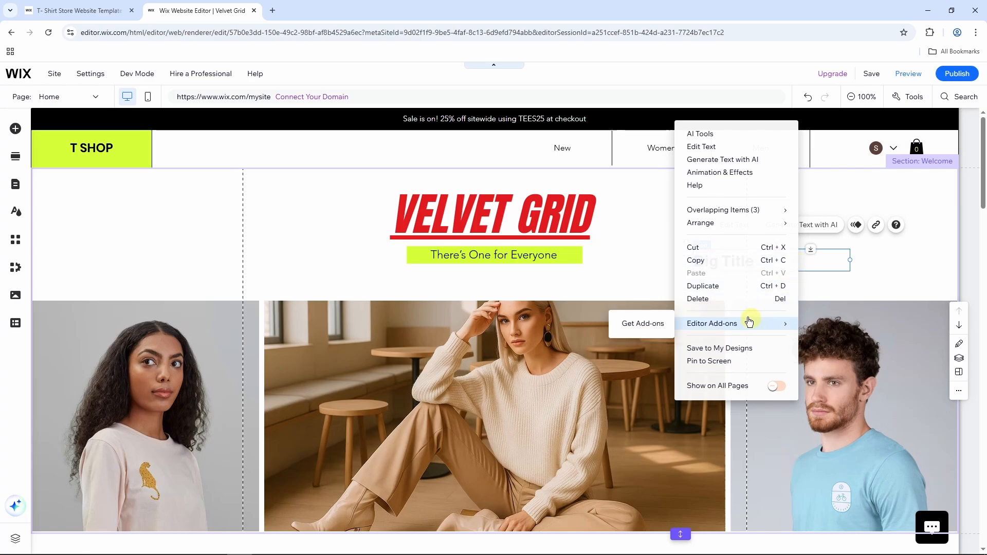
click(695, 299)
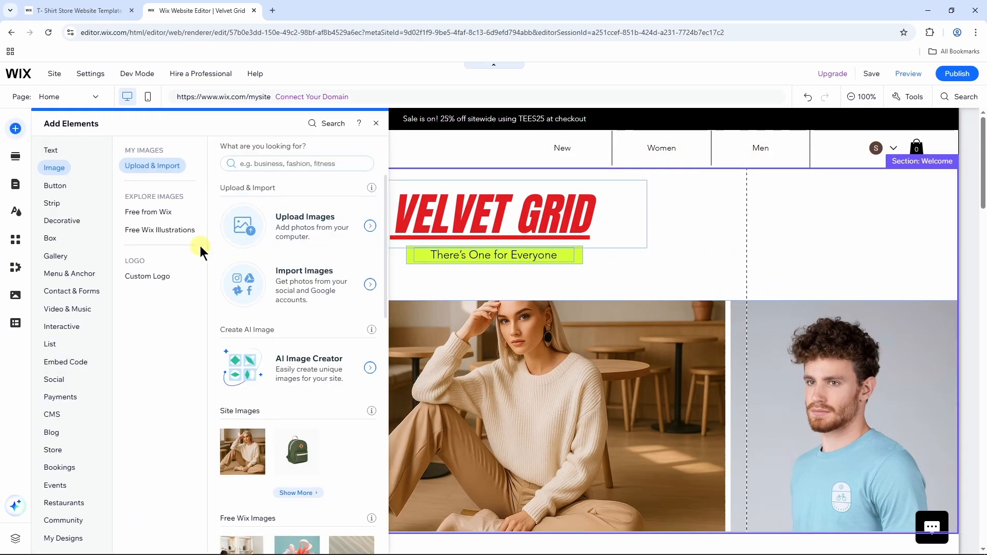
Place the green SHOP arrow button from Button > Themed Buttons under the tagline.
click(146, 212)
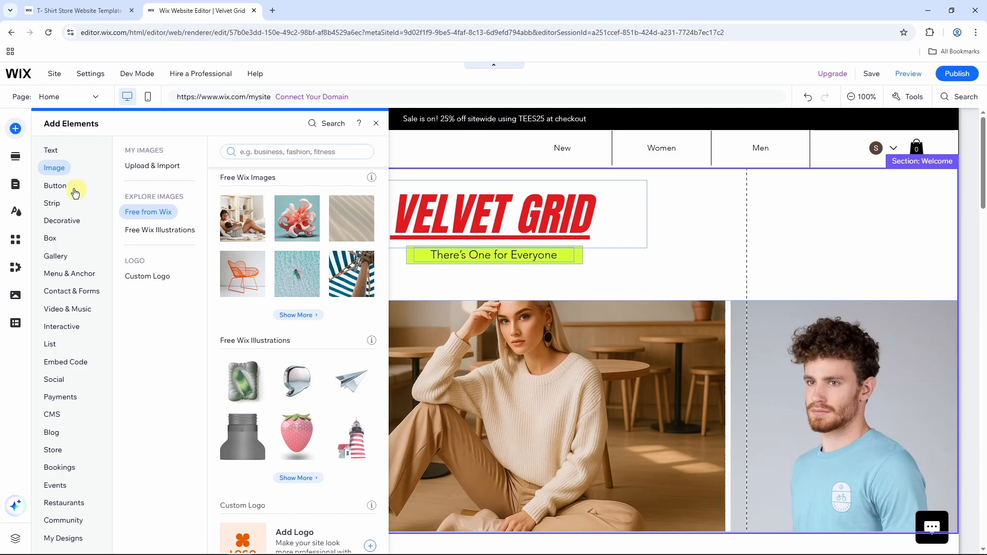
click(60, 187)
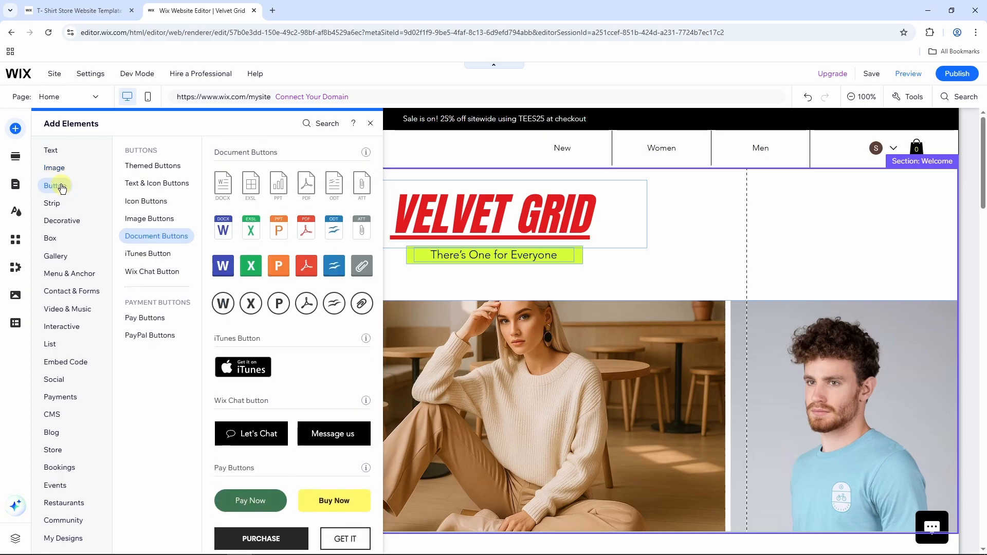
click(147, 166)
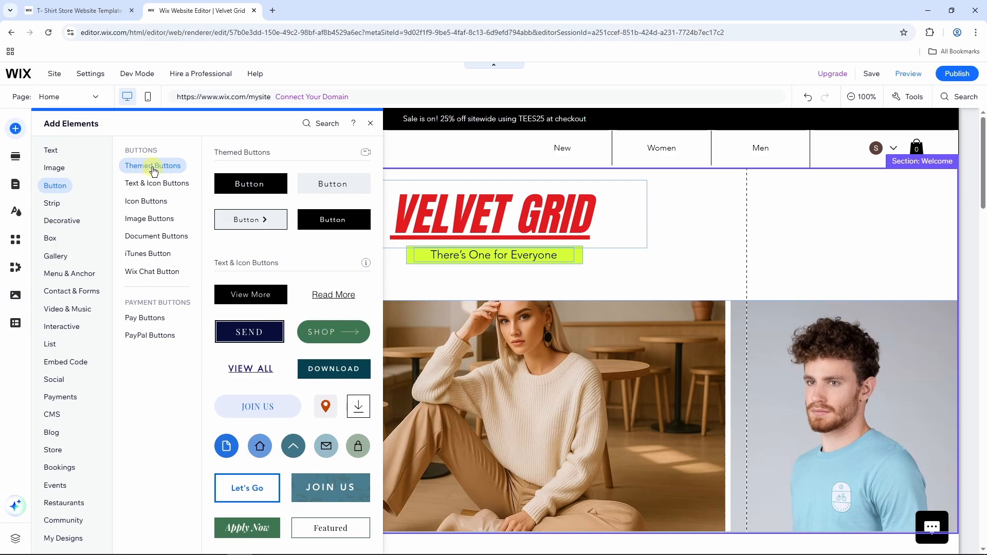
scroll(360, 232, down, 2)
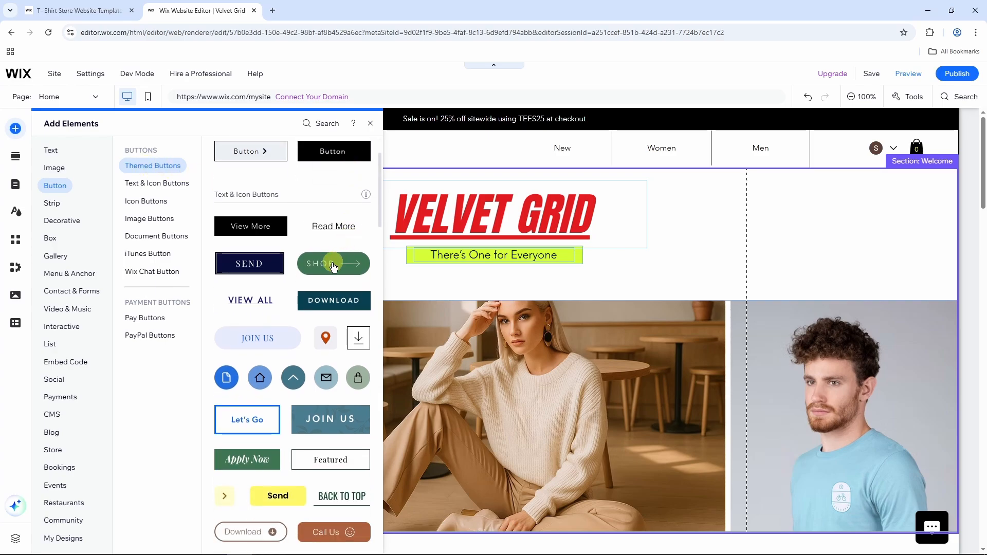
drag(328, 267, 491, 286)
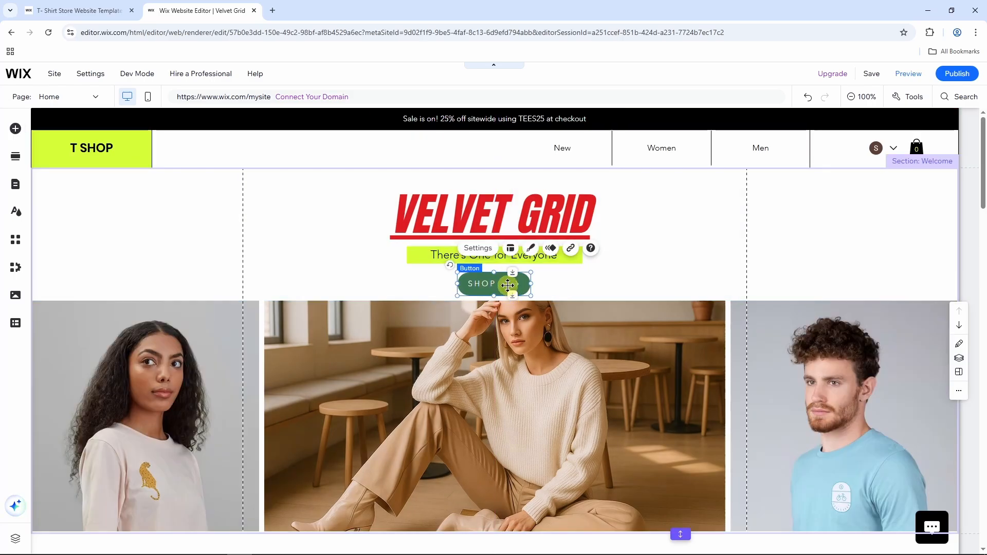
Set the button to show text and icon labelled BUY NOW, and open the link options.
click(478, 248)
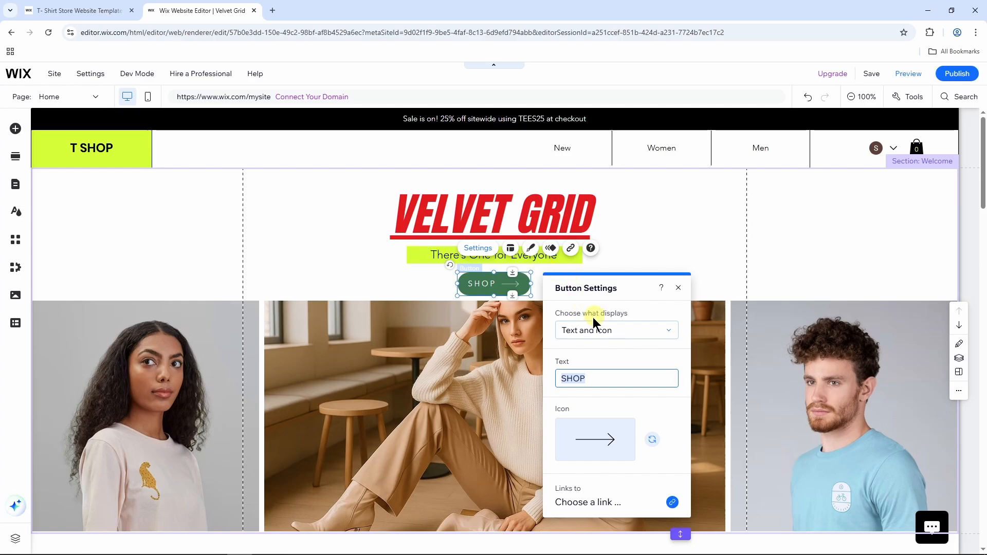
click(608, 331)
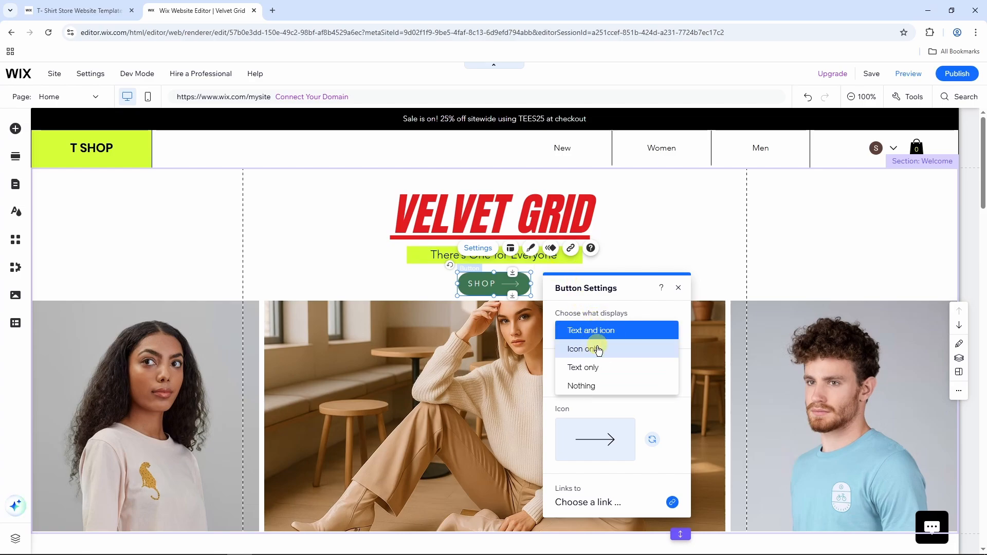
click(598, 350)
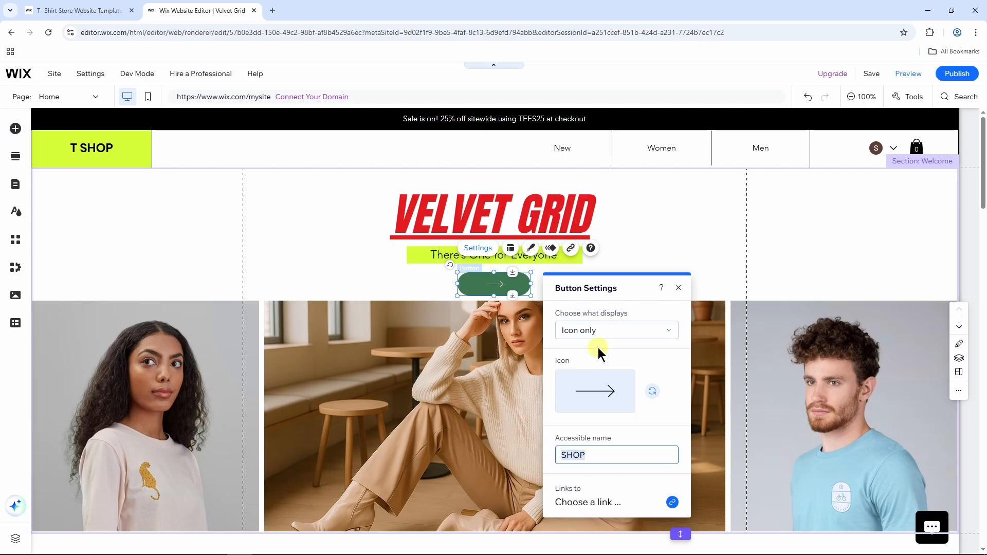
click(595, 330)
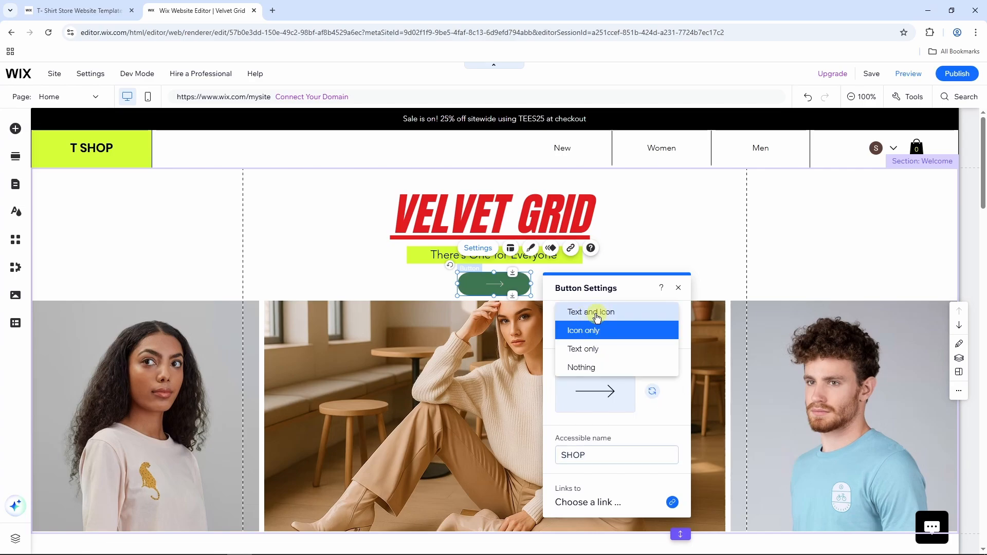
click(605, 314)
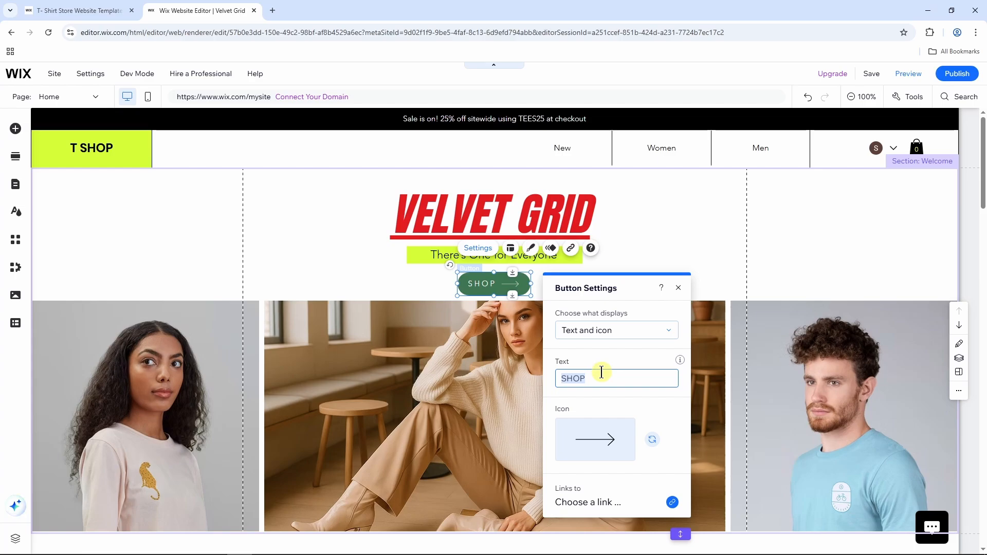
text(BUY NOW)
click(594, 503)
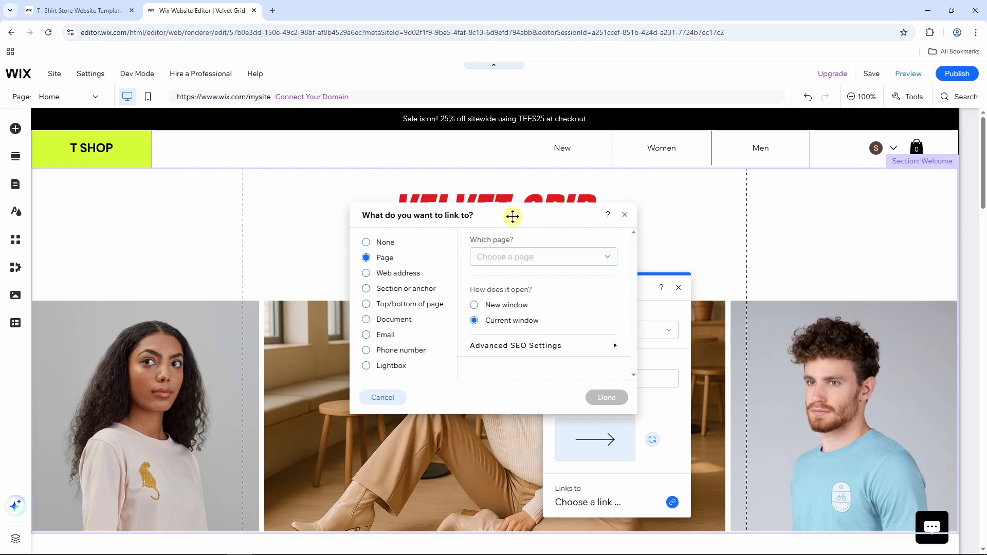
Link the BUY NOW button to the Product Page item 'I'm a product' and close Button Settings.
drag(512, 215, 376, 228)
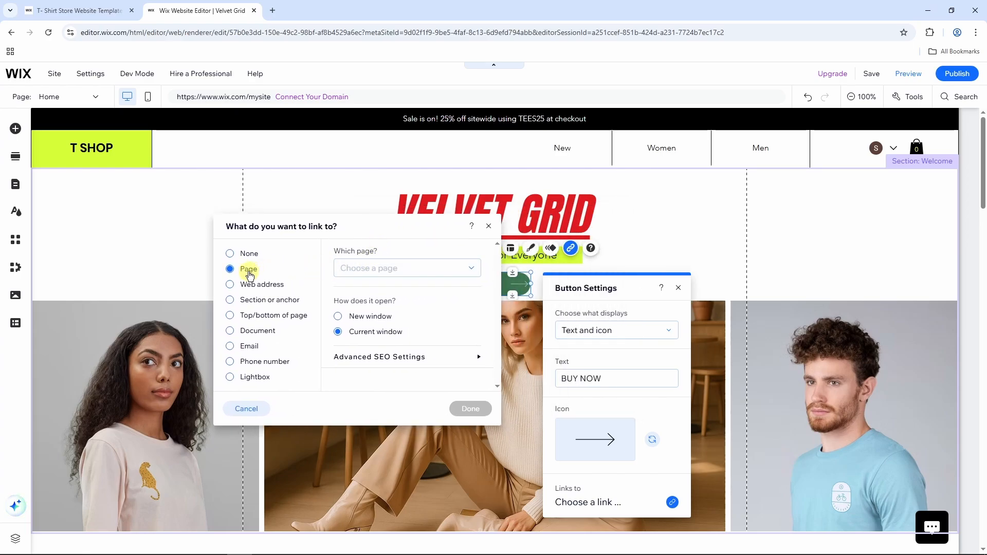
click(390, 271)
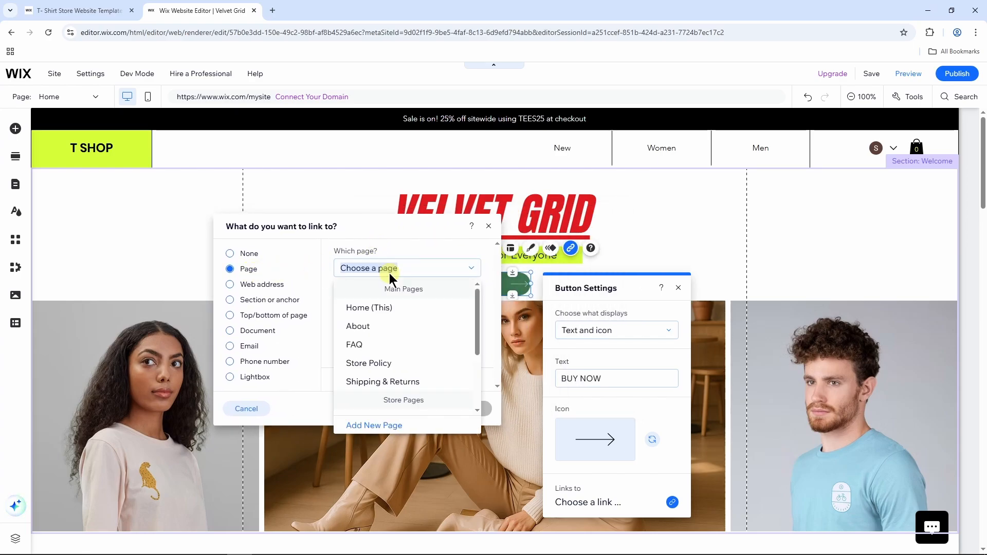
click(491, 297)
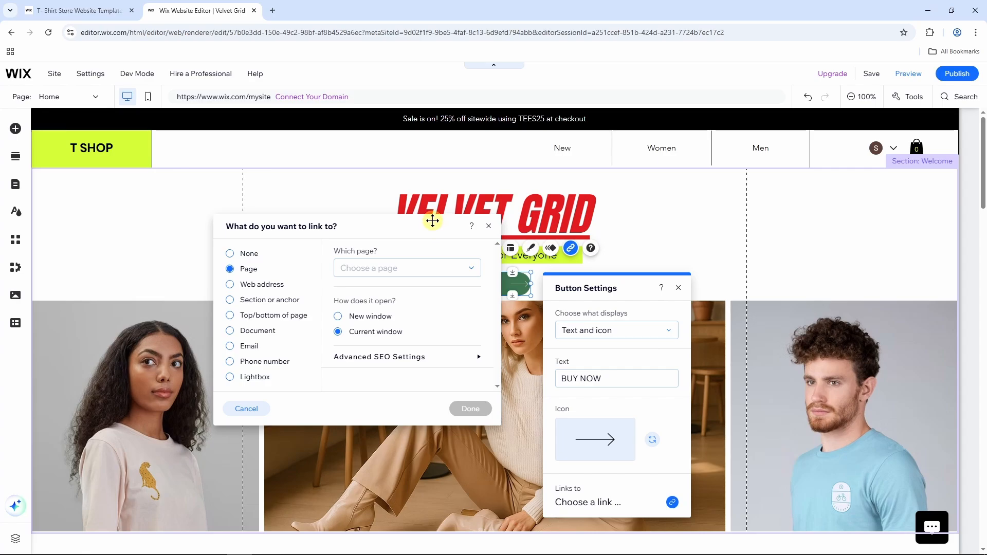
drag(434, 226, 375, 227)
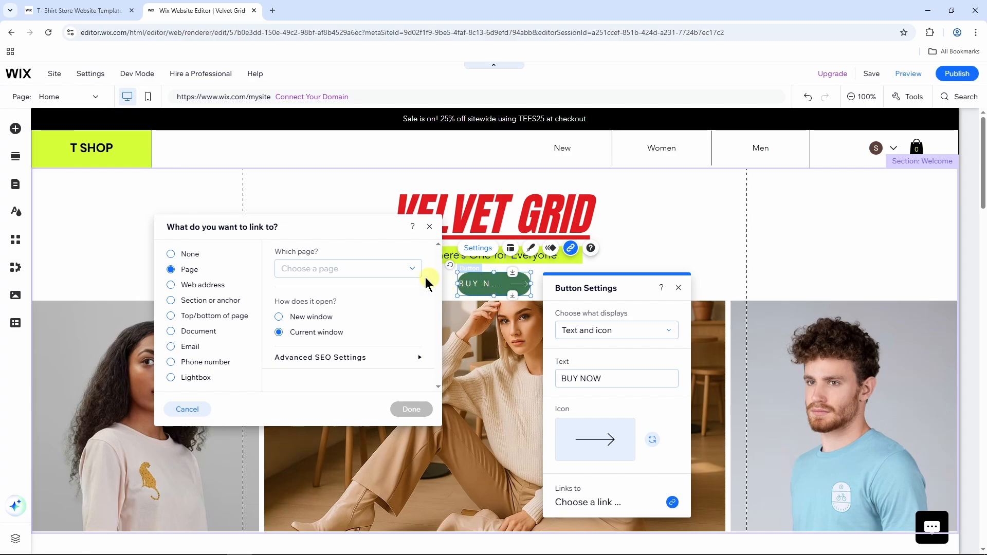
click(386, 274)
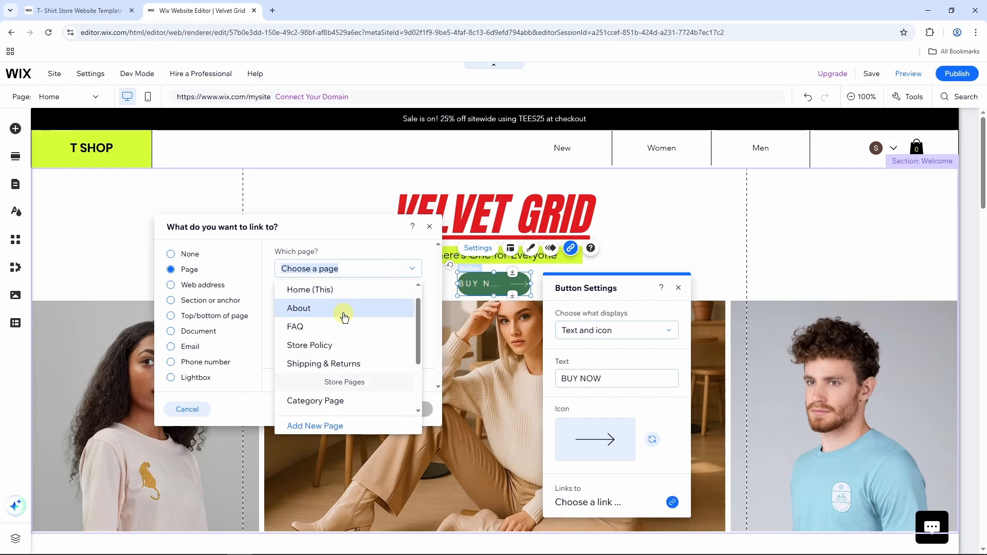
scroll(342, 319, down, 3)
click(341, 332)
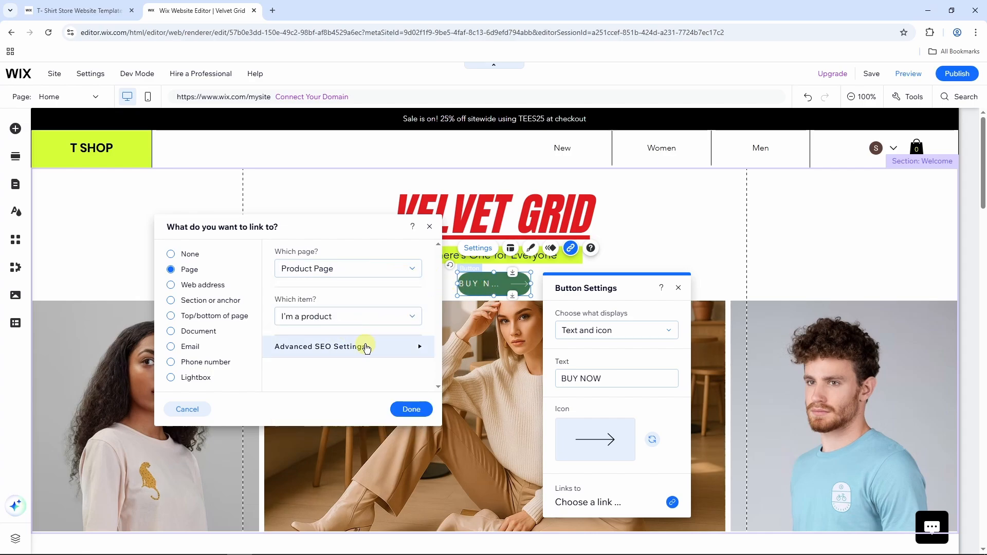
click(410, 410)
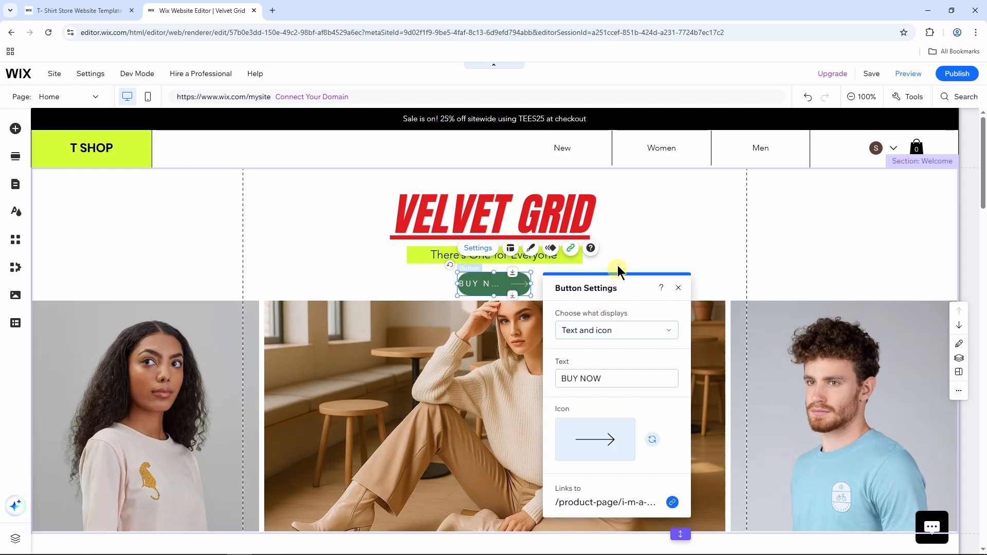
click(648, 251)
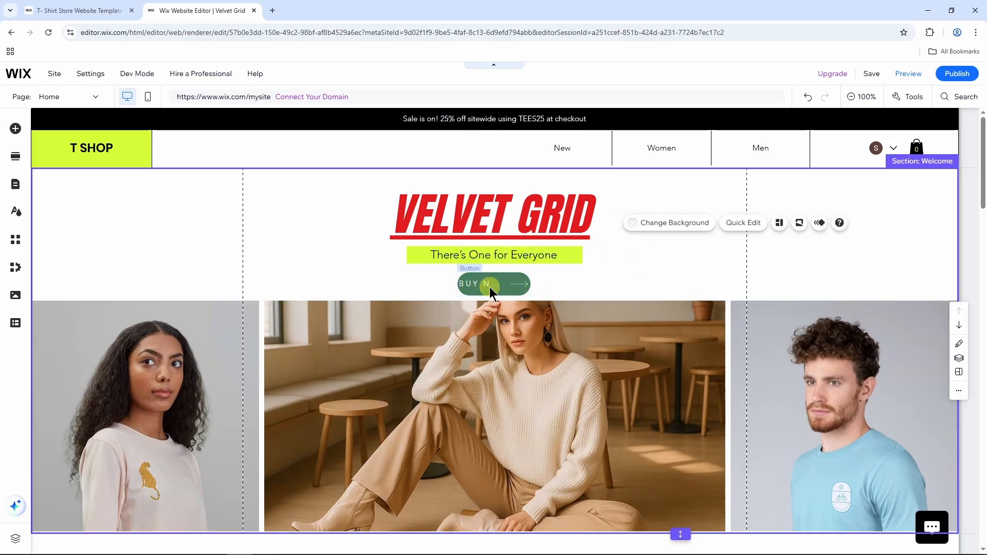
Drag the BUY NOW button's left edge outward so the label fits, then zoom to 50%.
click(494, 285)
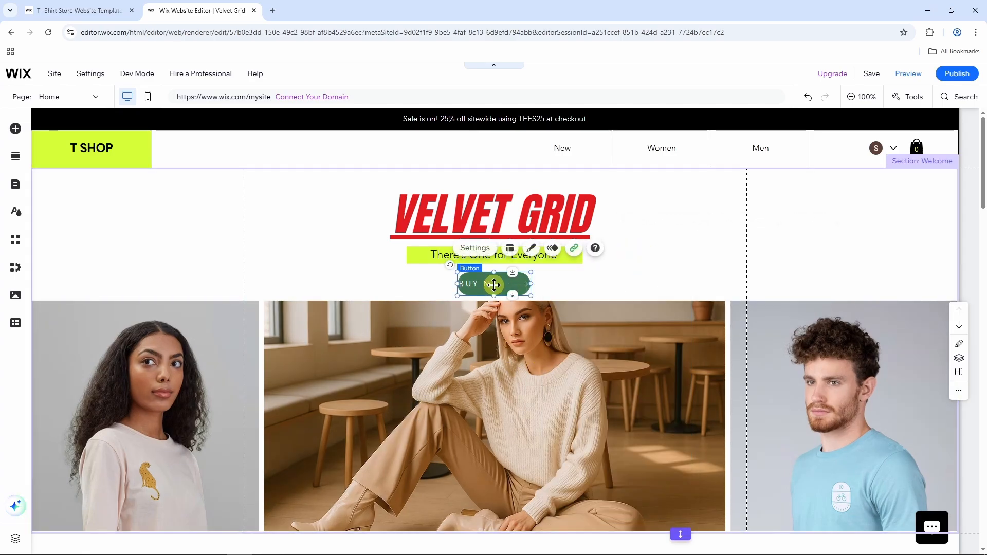
drag(458, 284, 428, 284)
click(614, 274)
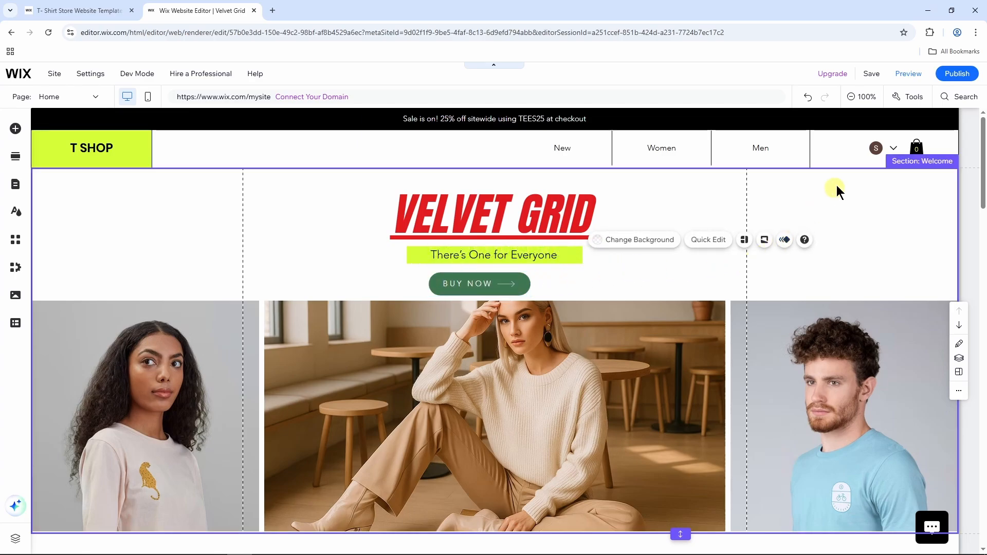
click(862, 97)
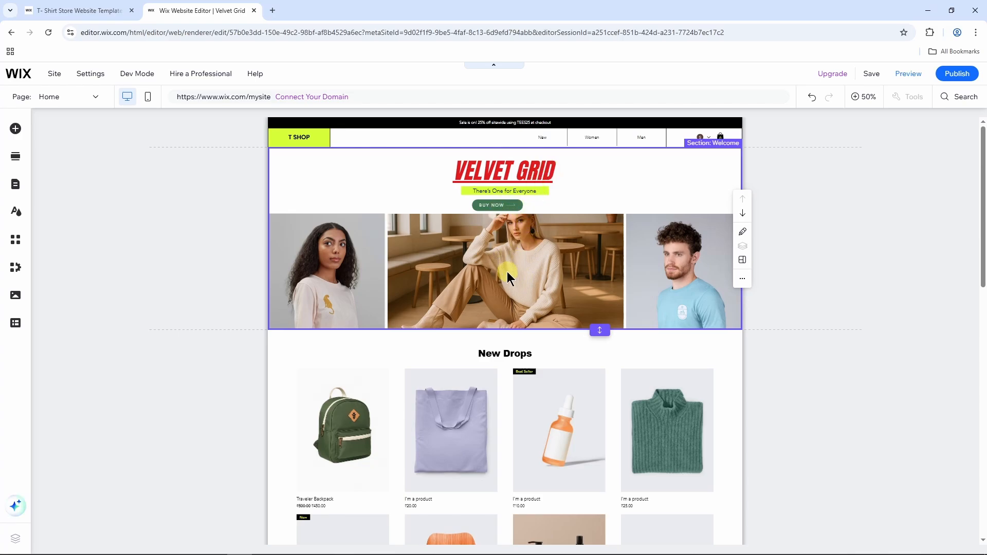
scroll(518, 271, down, 10)
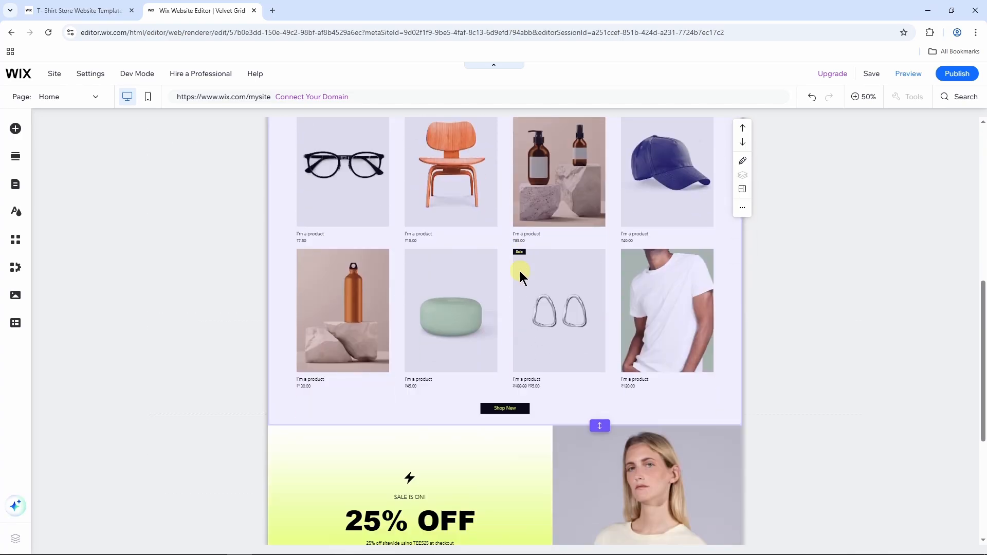
Drop the desert-background Contact section layout below the GET 10% OFF banner.
click(17, 160)
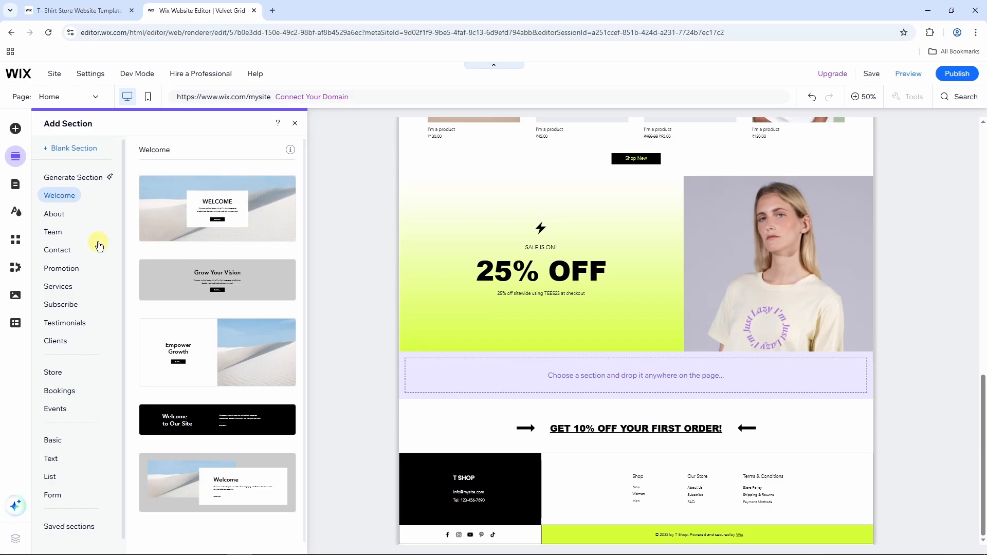
scroll(99, 241, down, 1)
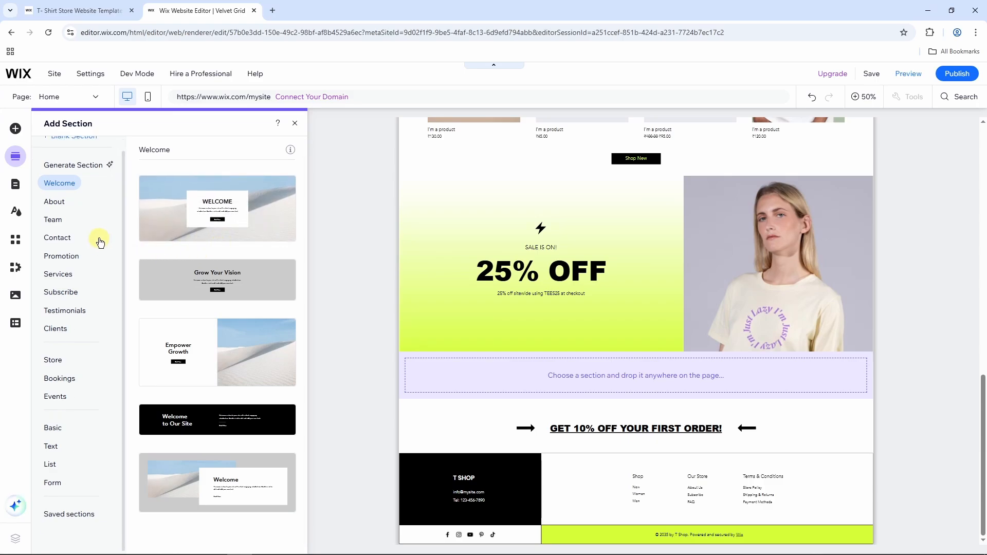
click(57, 237)
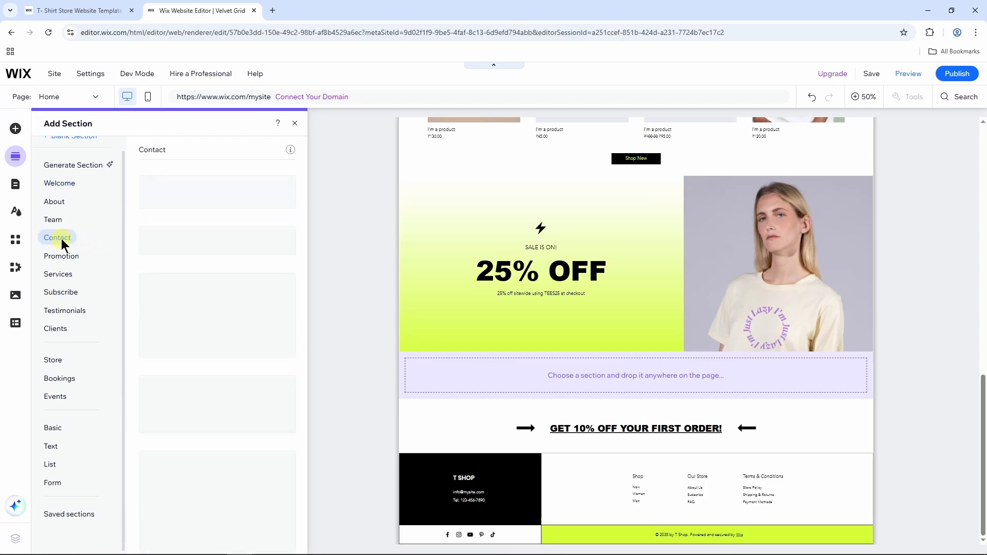
scroll(219, 269, down, 3)
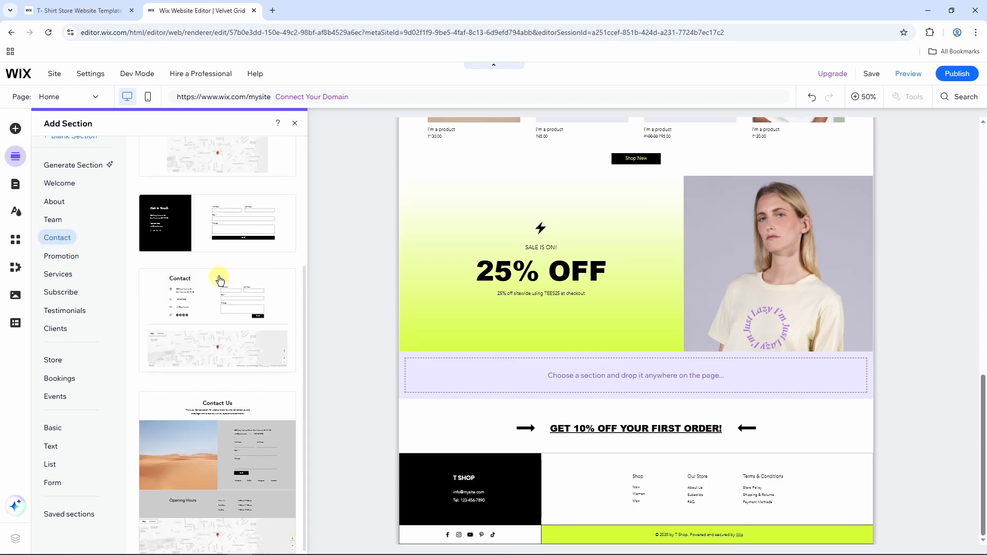
scroll(220, 275, up, 3)
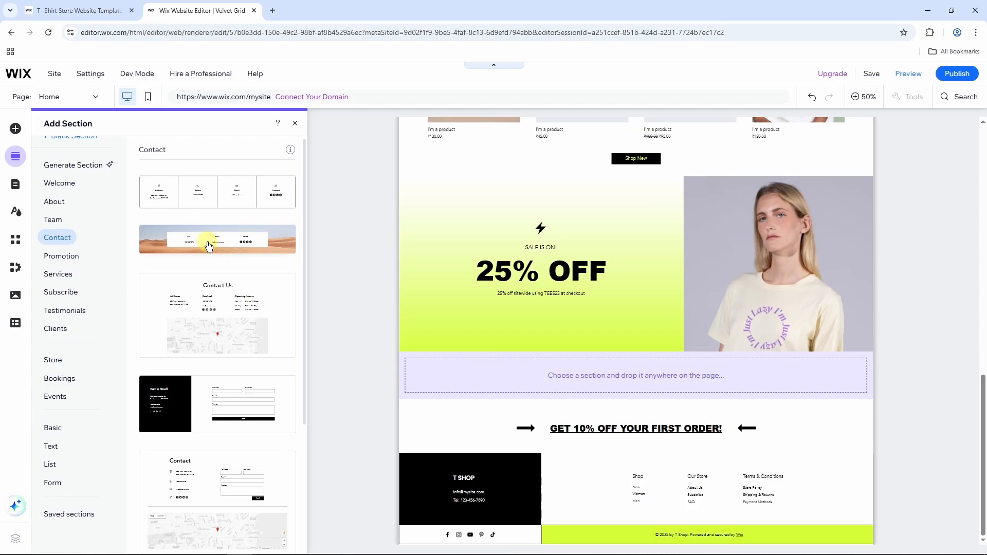
drag(215, 247, 632, 419)
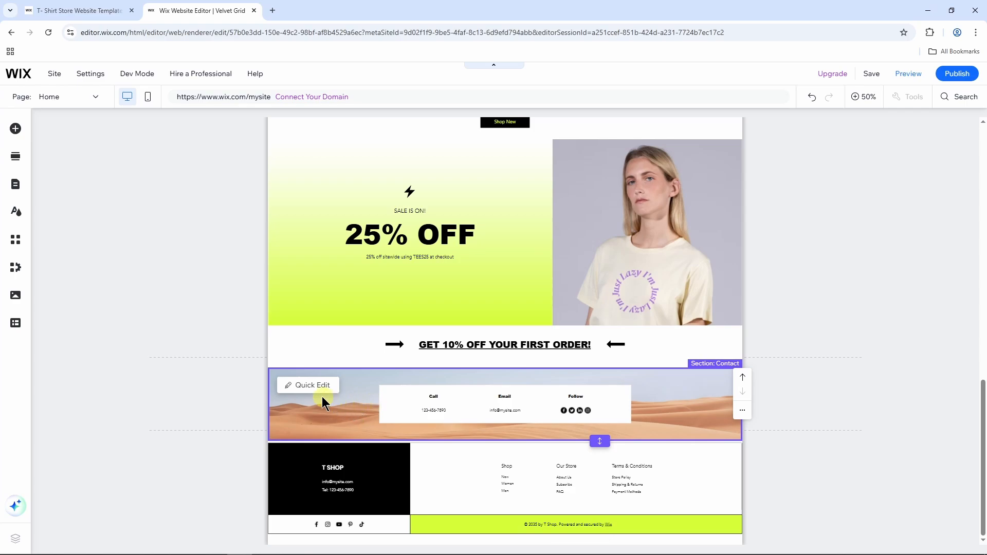
Open Quick Edit on the contact section's text, scroll it, then close it.
click(310, 386)
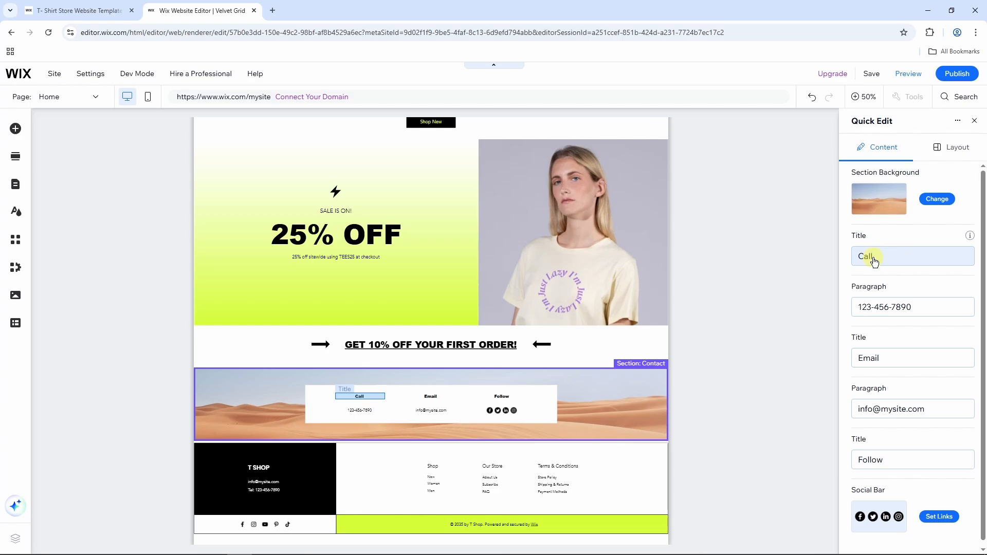
scroll(899, 359, down, 1)
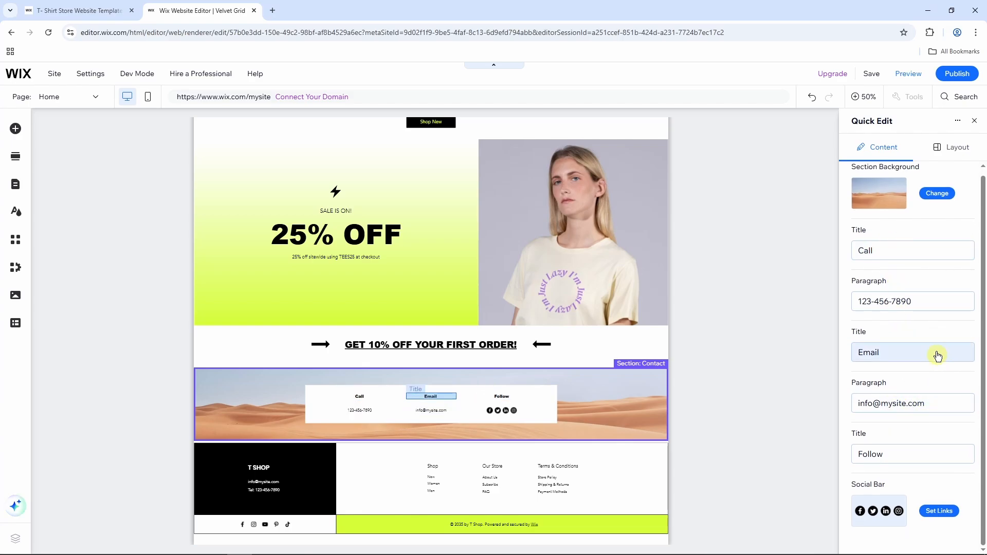
click(975, 122)
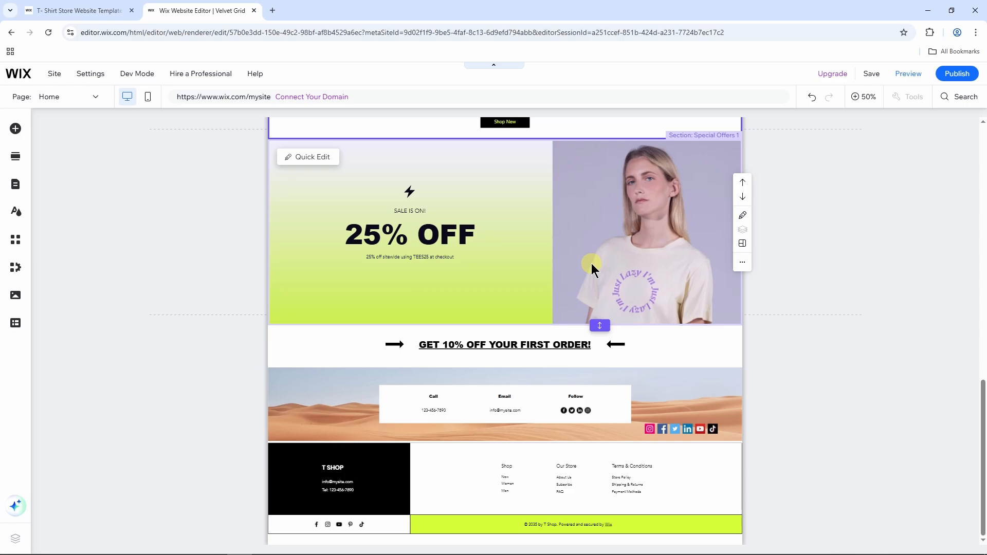
Delete the Special Offers 1 (25% OFF) section and select the products section.
right_click(592, 263)
click(626, 346)
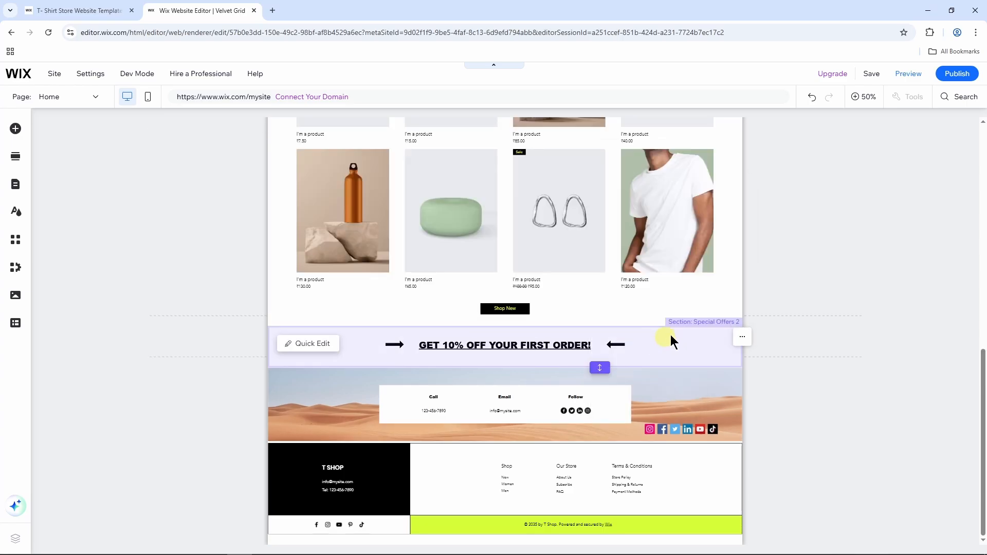
click(807, 249)
scroll(807, 249, up, 5)
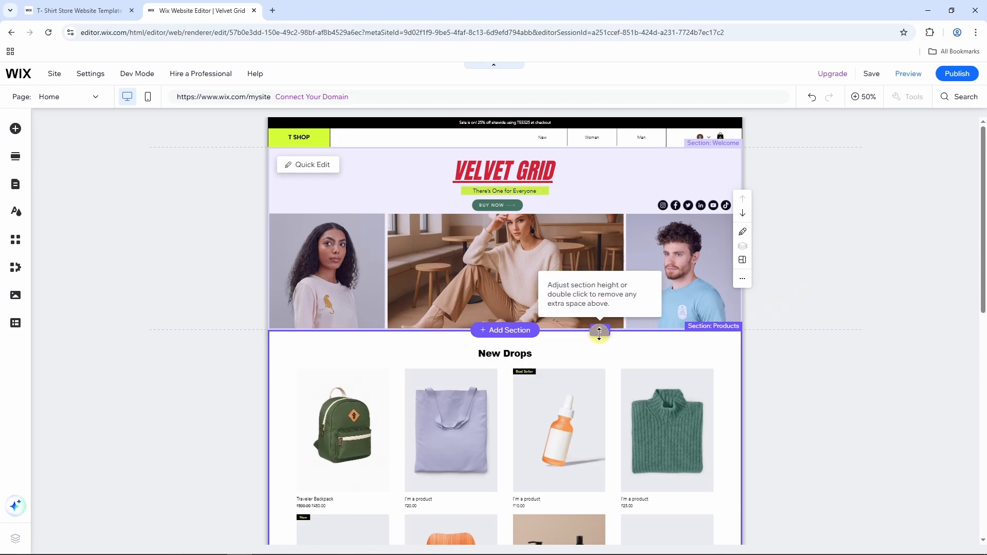
Drag the Welcome section's bottom edge down for extra space before New Drops.
drag(601, 333, 599, 365)
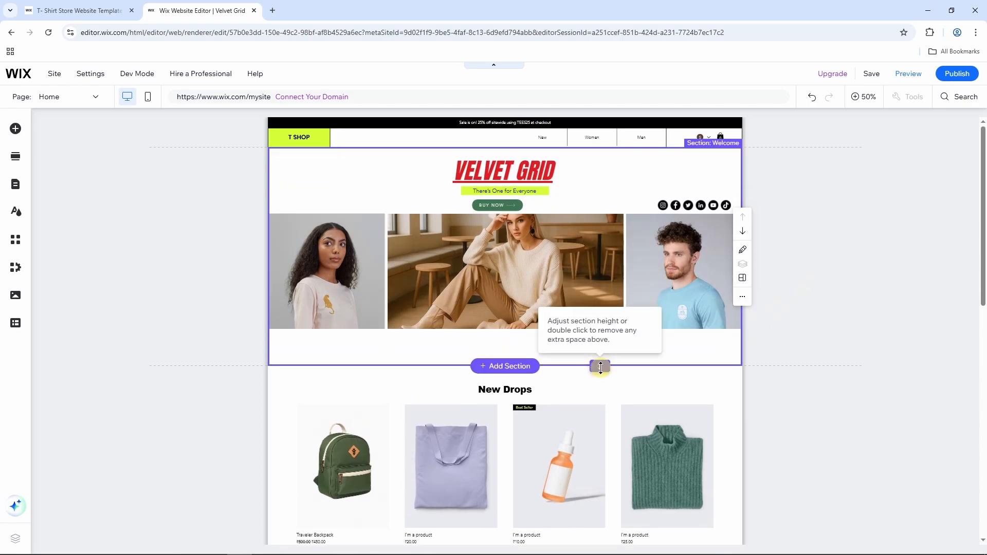
click(834, 286)
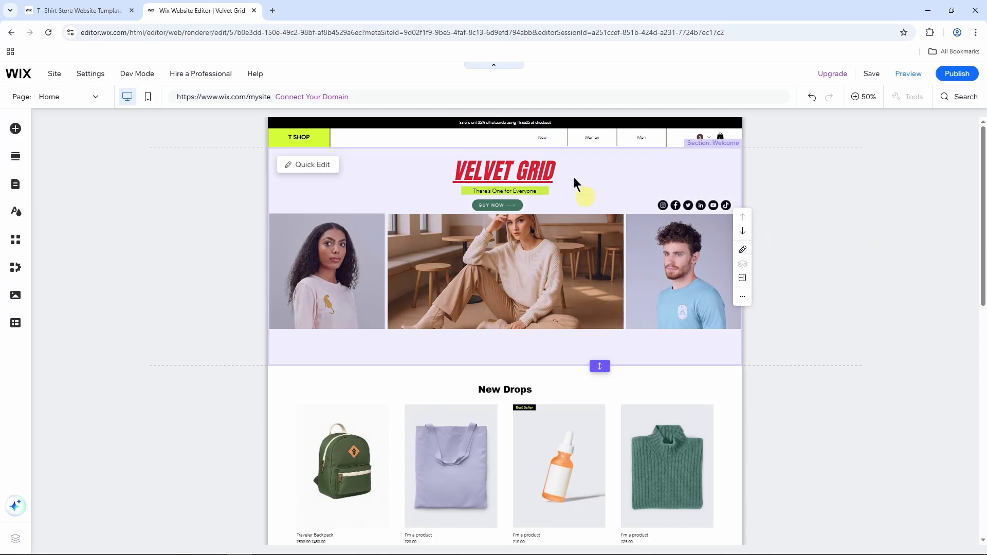
click(847, 177)
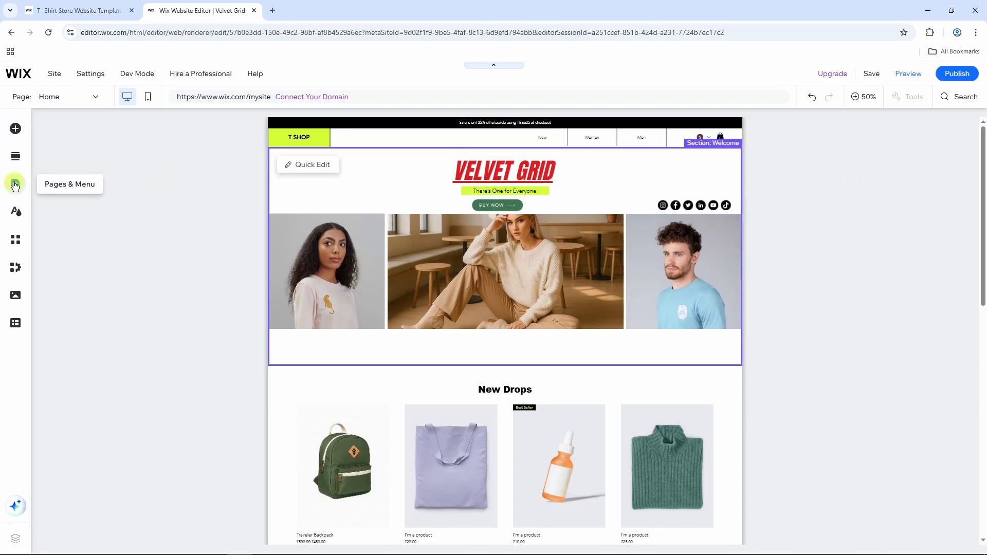
Look through the signup/login and store page lists, then return to the site menu pages.
click(15, 184)
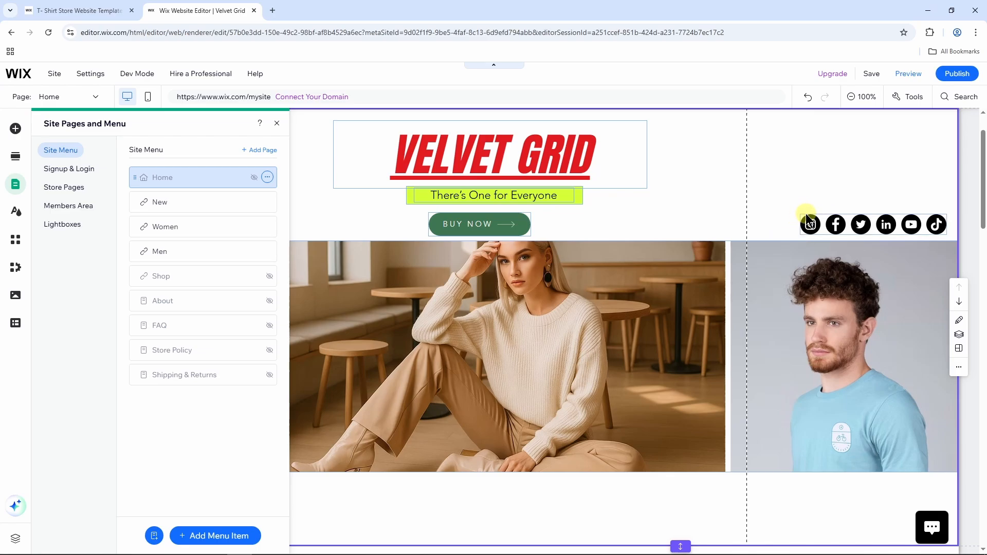
click(76, 172)
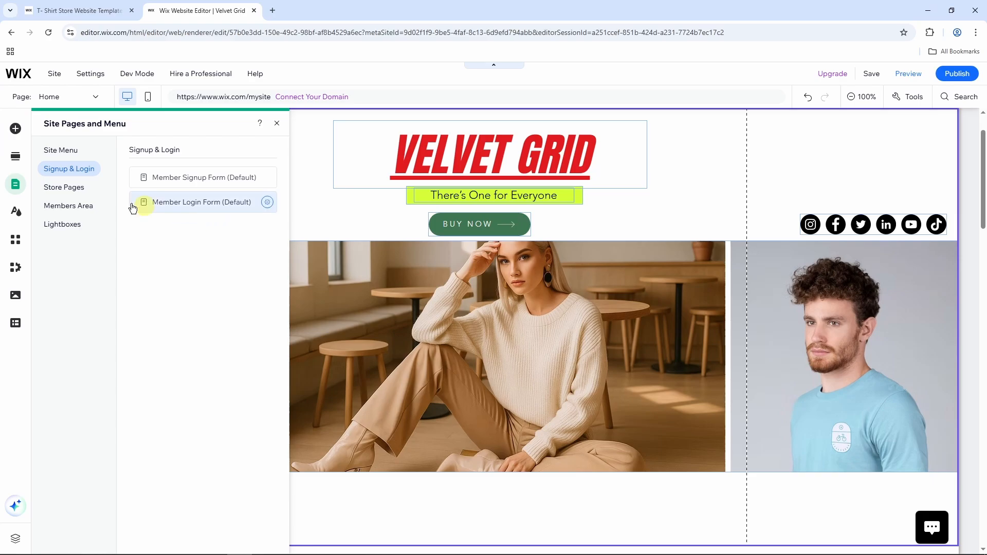
click(64, 188)
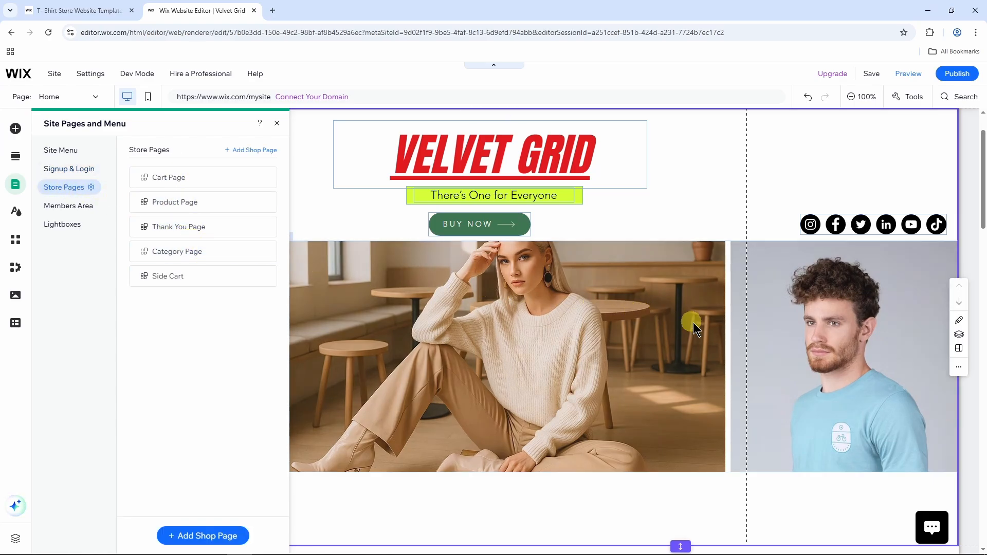
scroll(693, 323, up, 2)
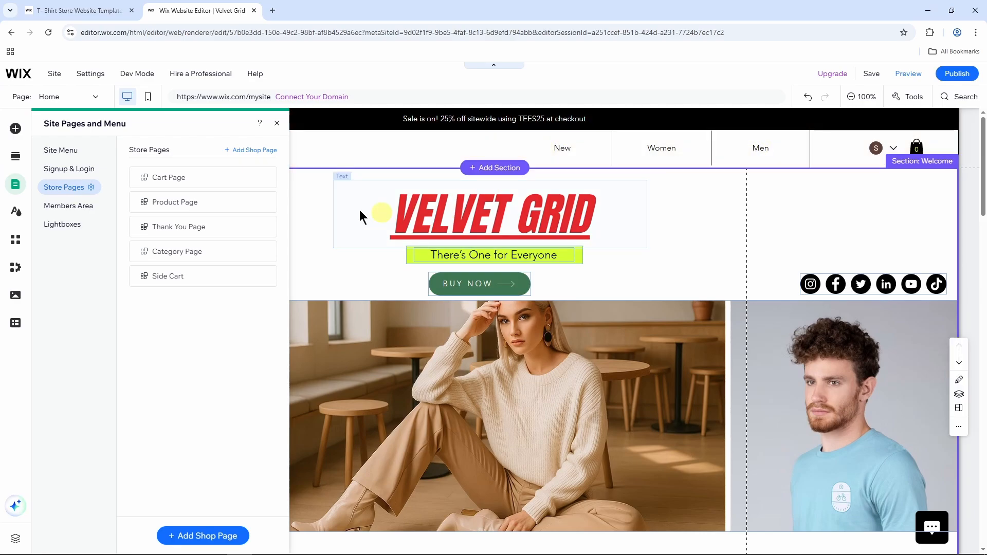
click(66, 154)
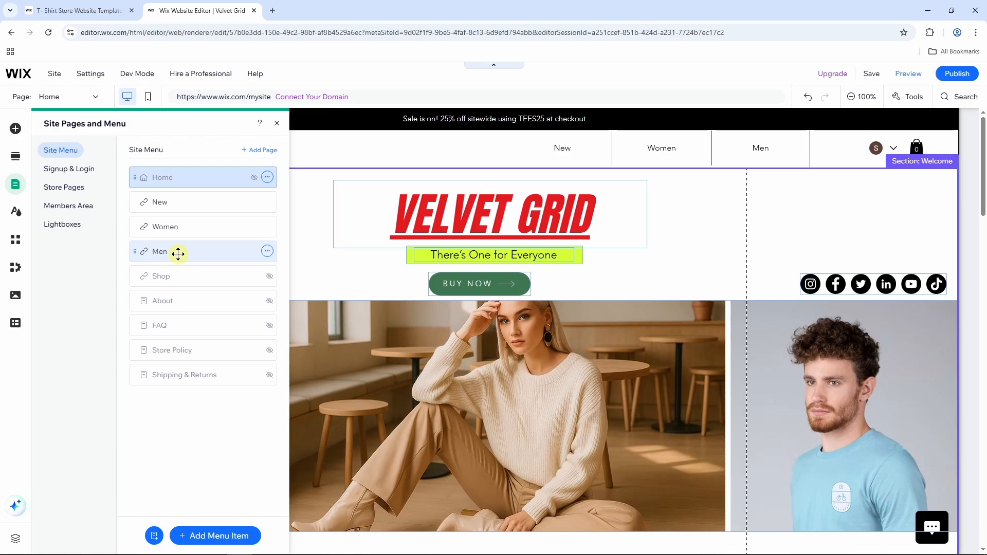
Move Men, then Women, up under Home so the menu reads Women, Men, New.
drag(178, 253, 179, 206)
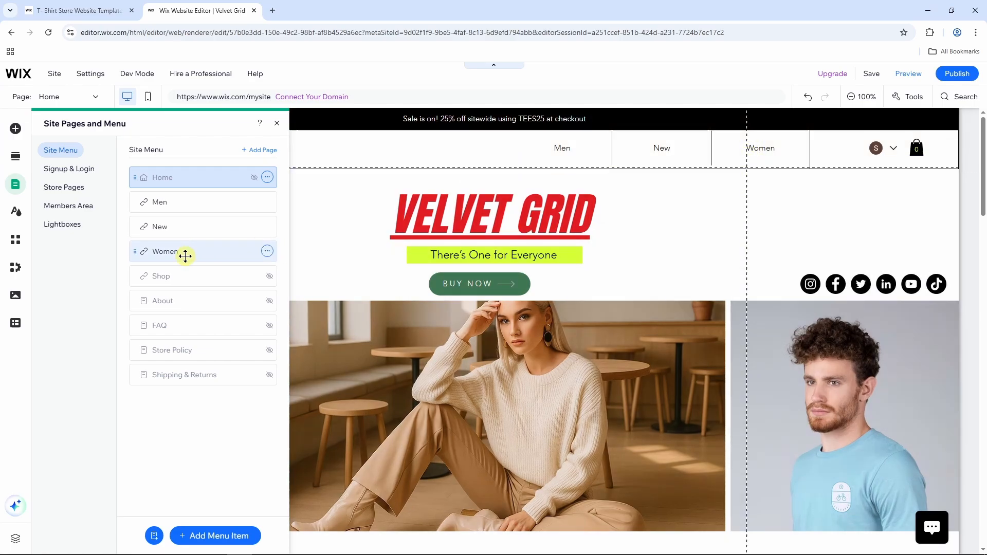
drag(185, 255, 181, 200)
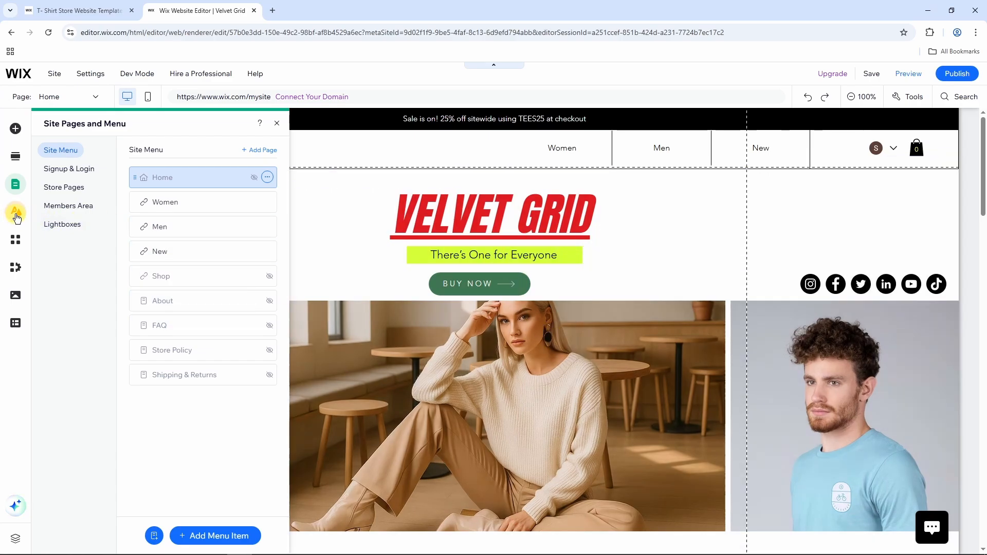
click(16, 213)
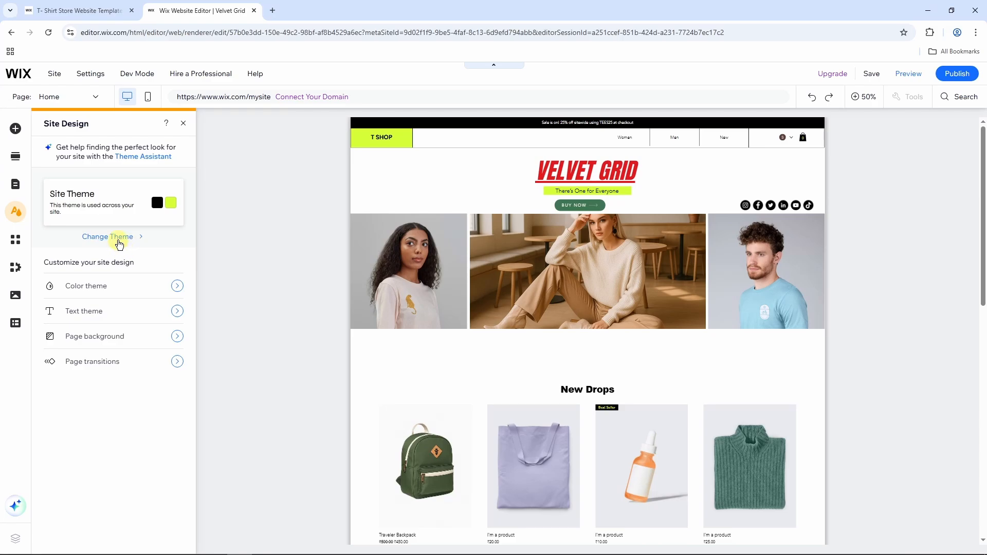
Try the Nostalgic theme, then apply the Contemporary theme with its cream and brown colours.
click(122, 238)
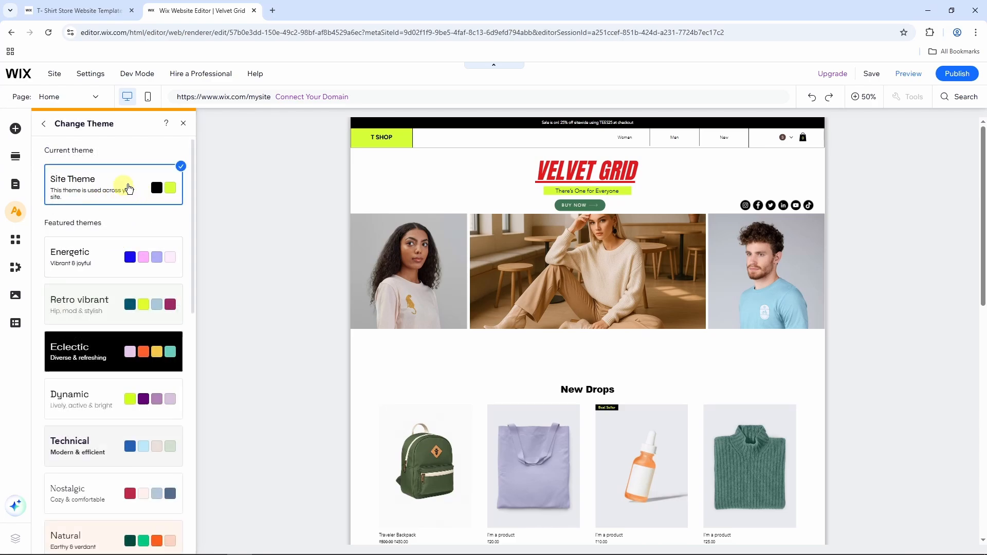
scroll(139, 229, down, 4)
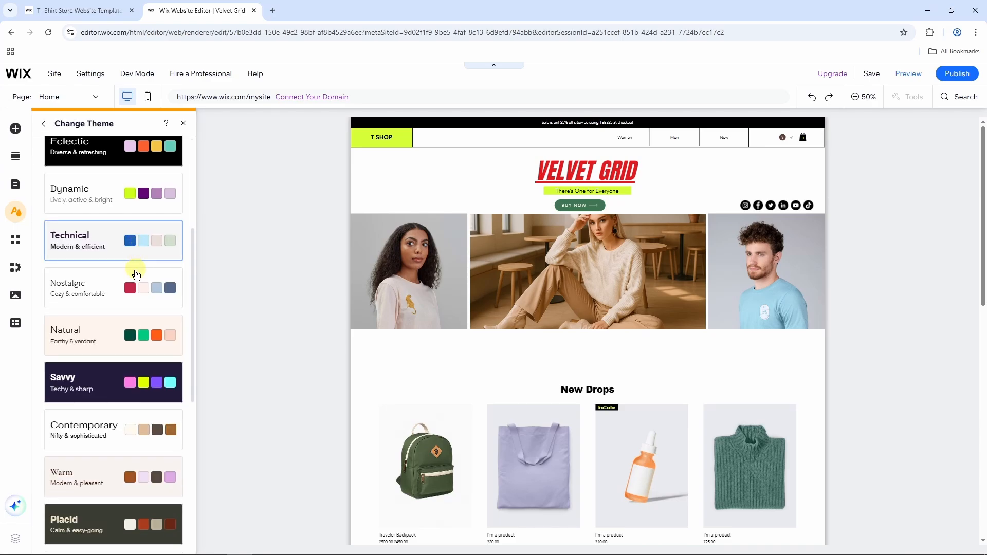
click(111, 291)
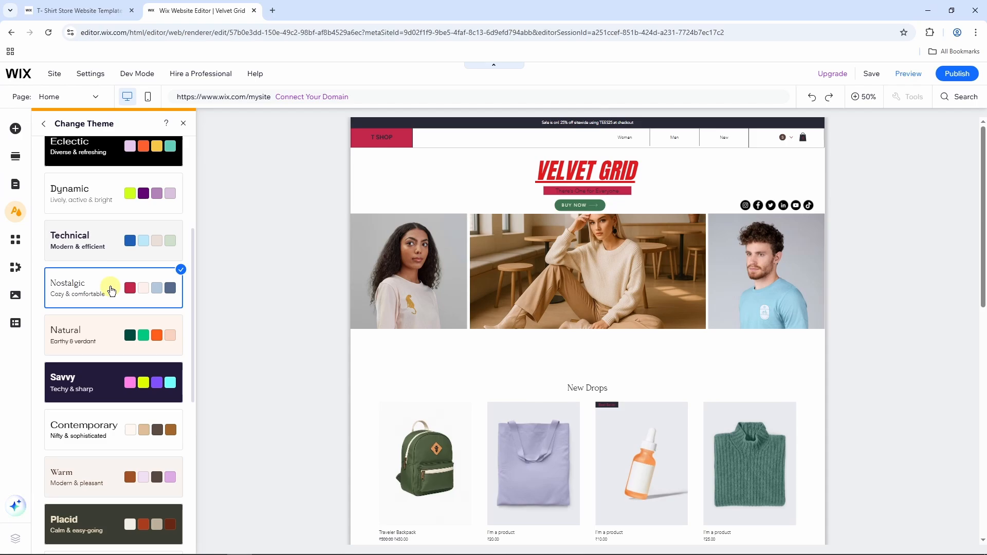
scroll(132, 231, down, 4)
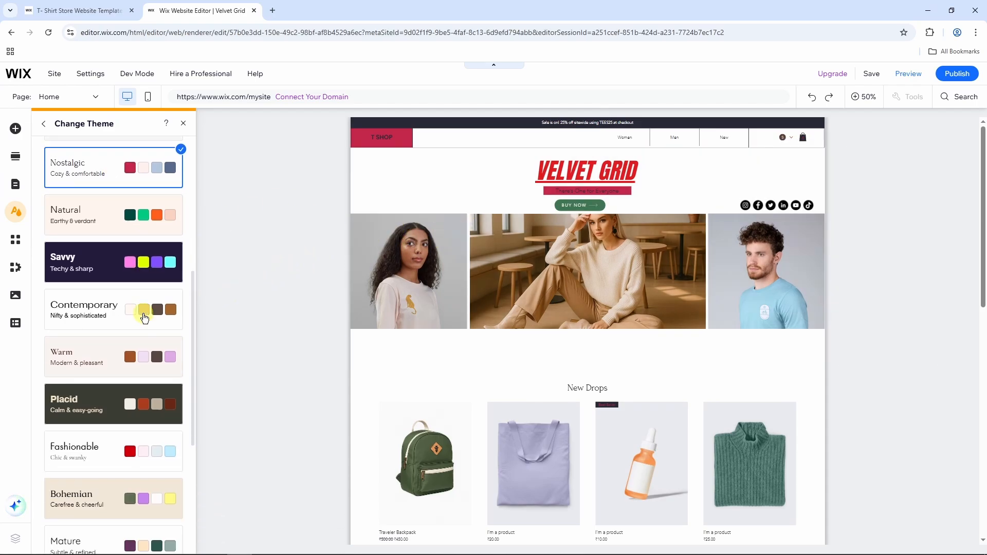
click(132, 231)
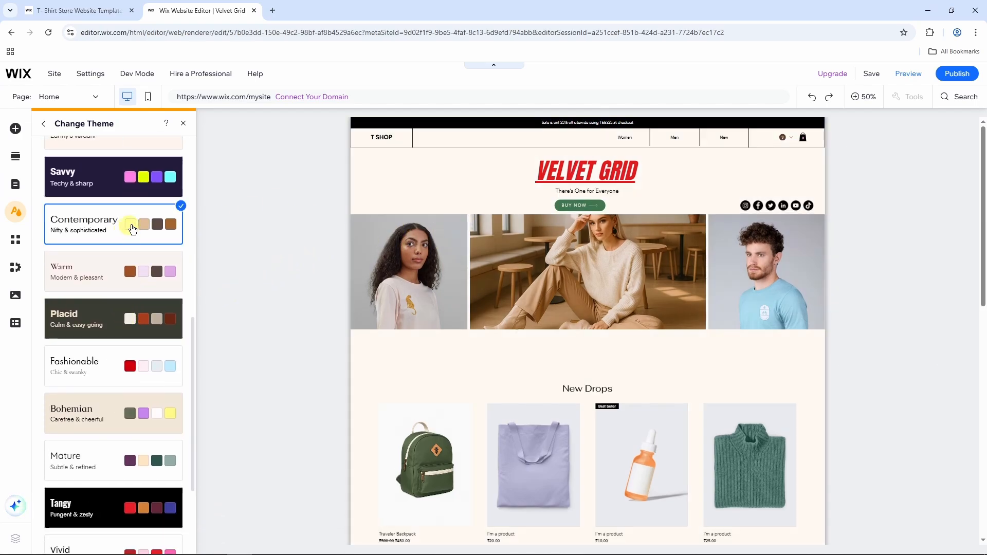
click(46, 126)
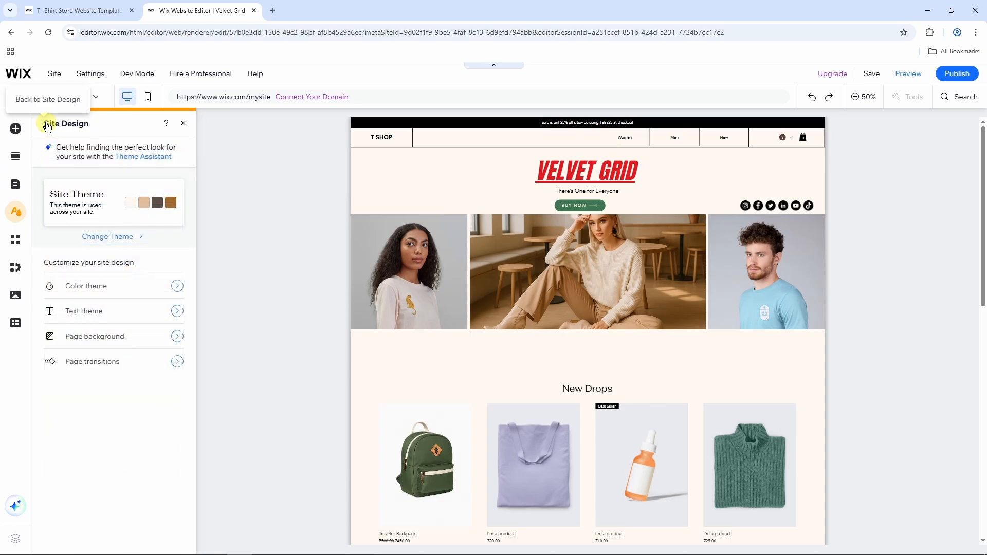
Review the colour theme and heading and paragraph fonts, then close Site Design.
click(117, 292)
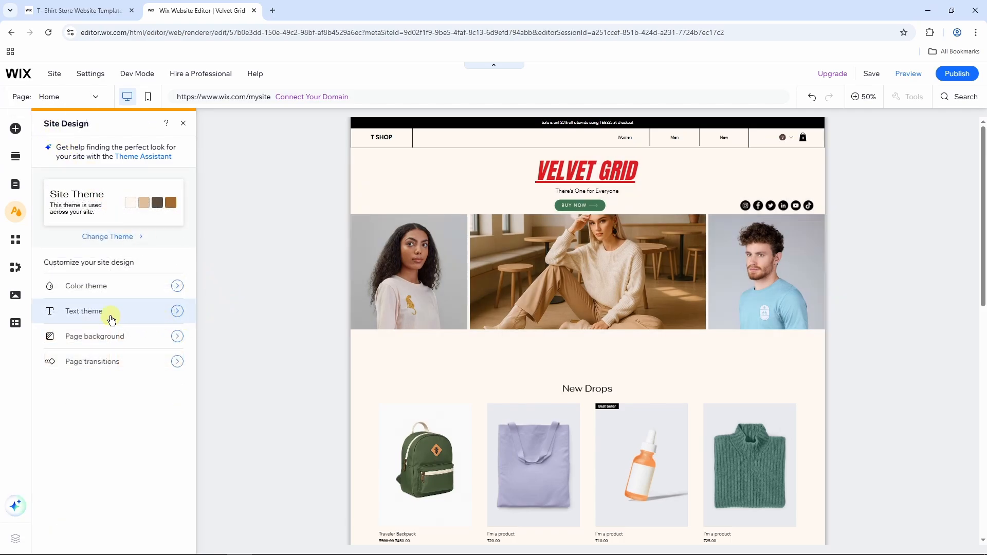
click(111, 319)
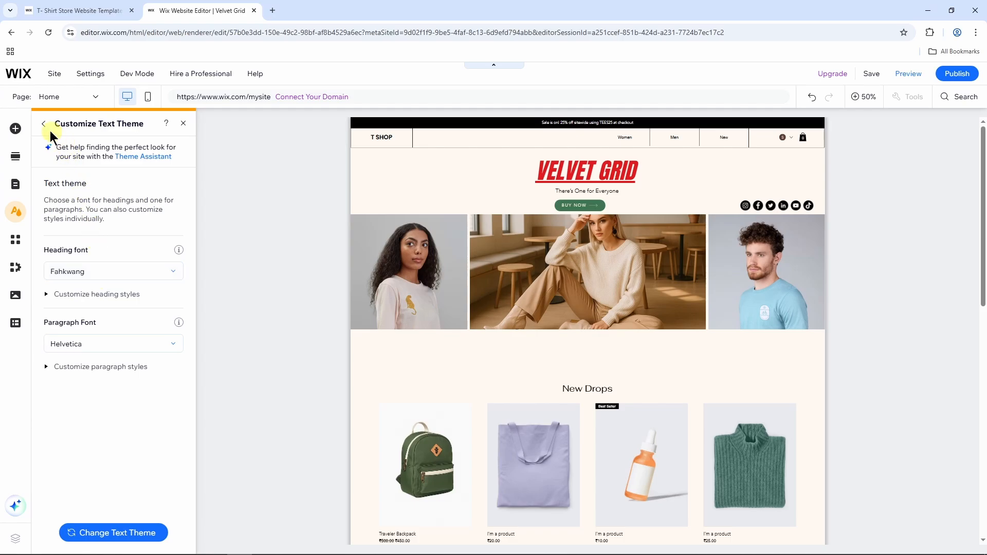
click(44, 123)
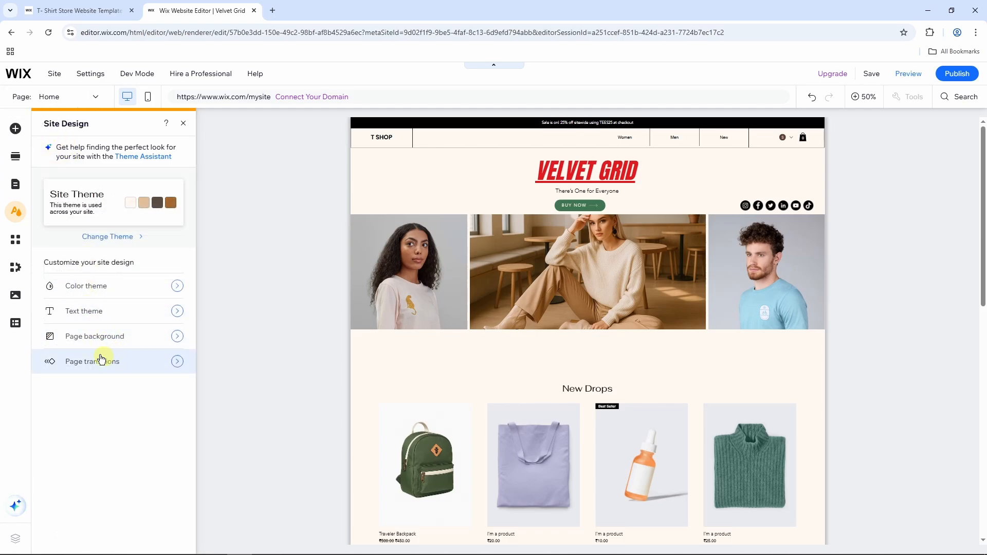
click(183, 125)
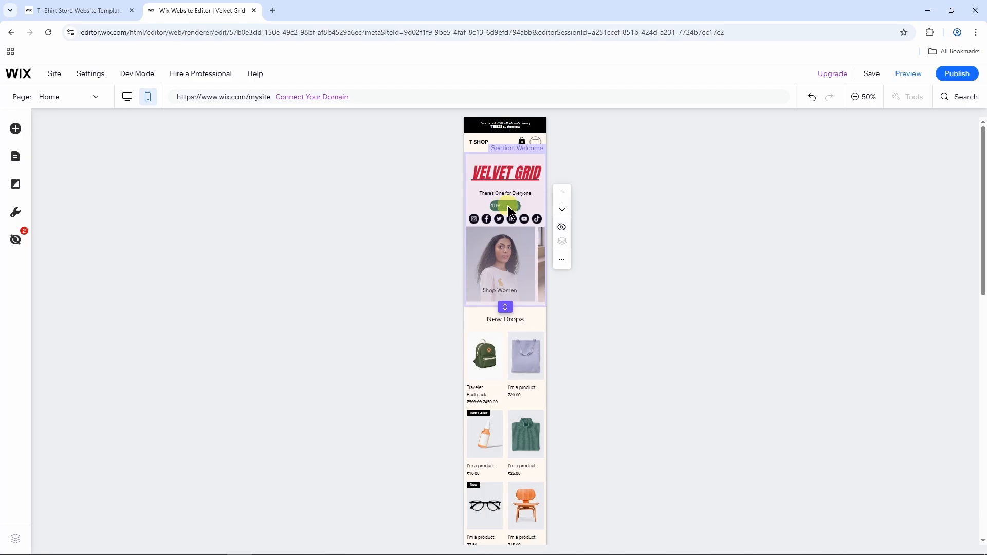
Hide the BUY NOW button from the mobile Welcome section and check the hero without it.
click(506, 204)
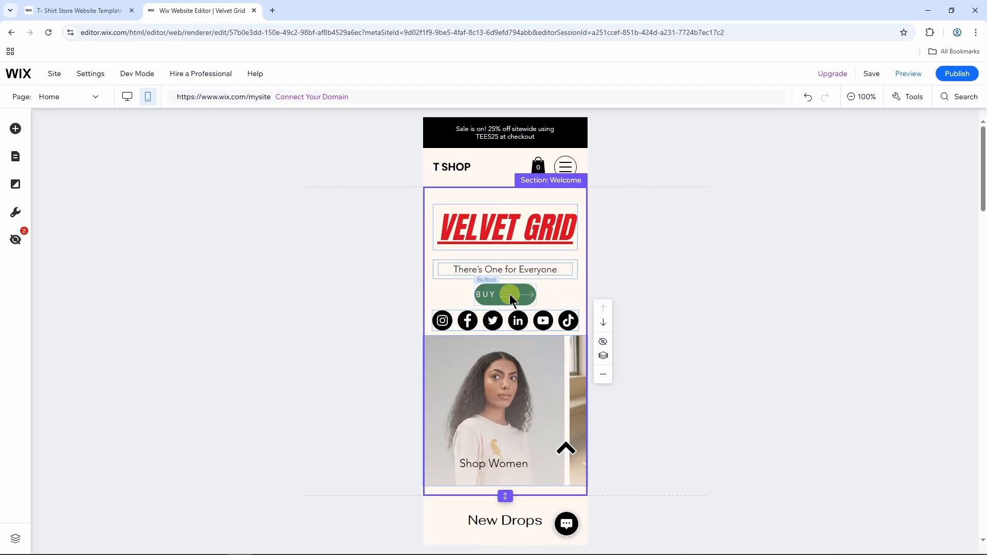
click(511, 295)
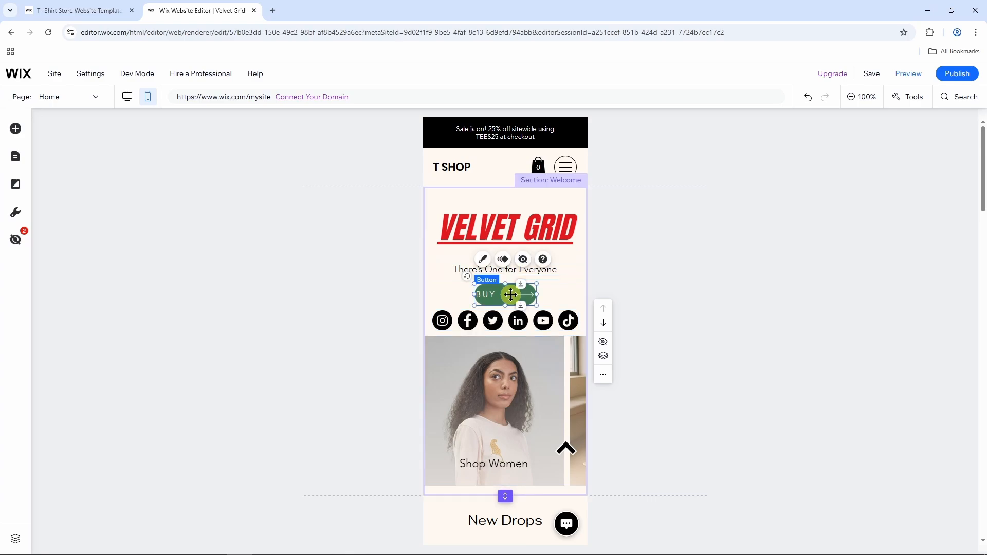
right_click(510, 294)
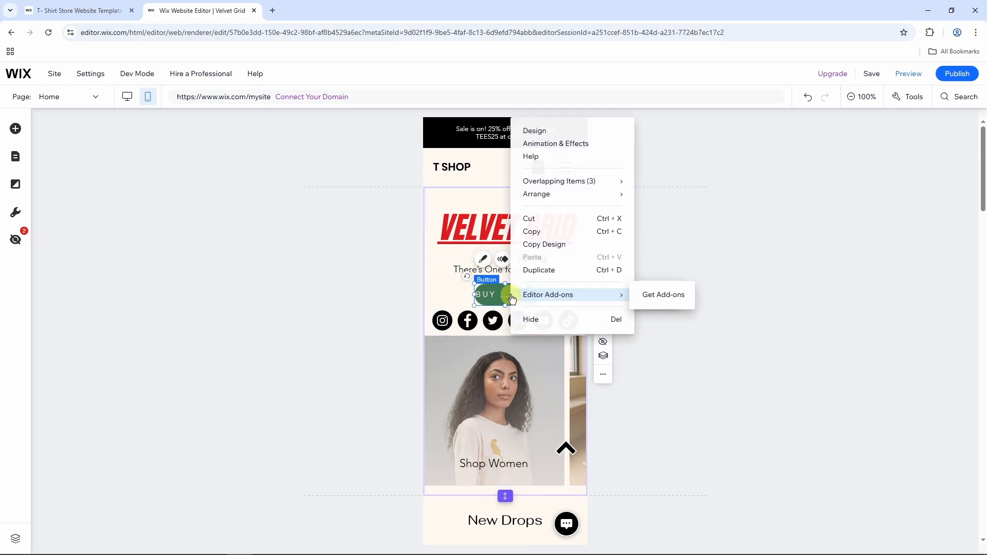
click(546, 322)
click(641, 250)
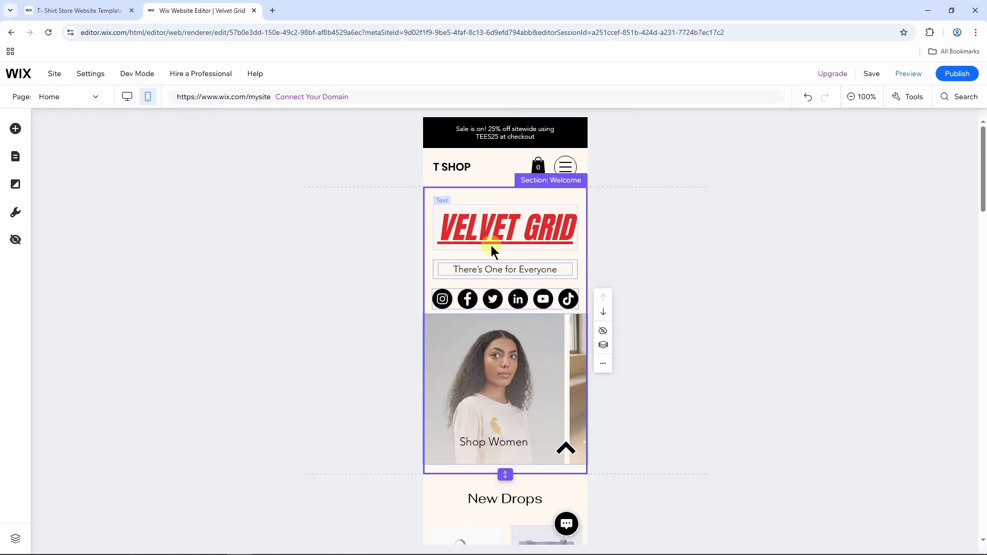
click(656, 269)
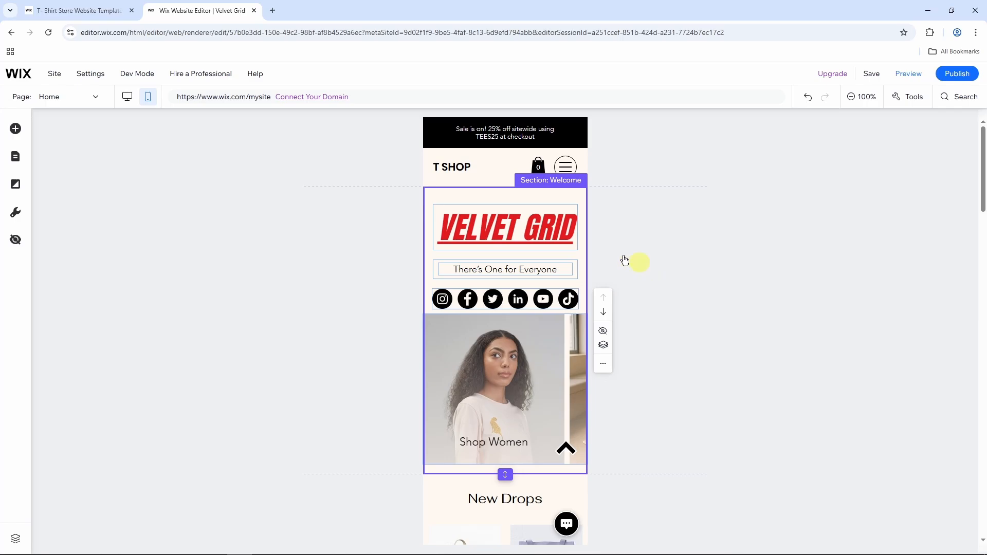
click(127, 98)
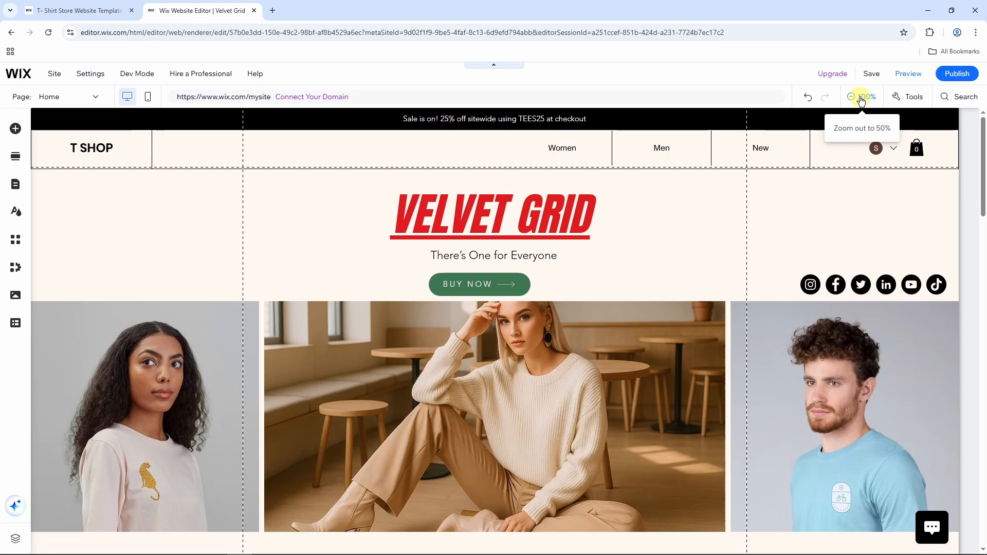
Zoom the desktop editor out to 50% and select the Welcome section.
click(861, 98)
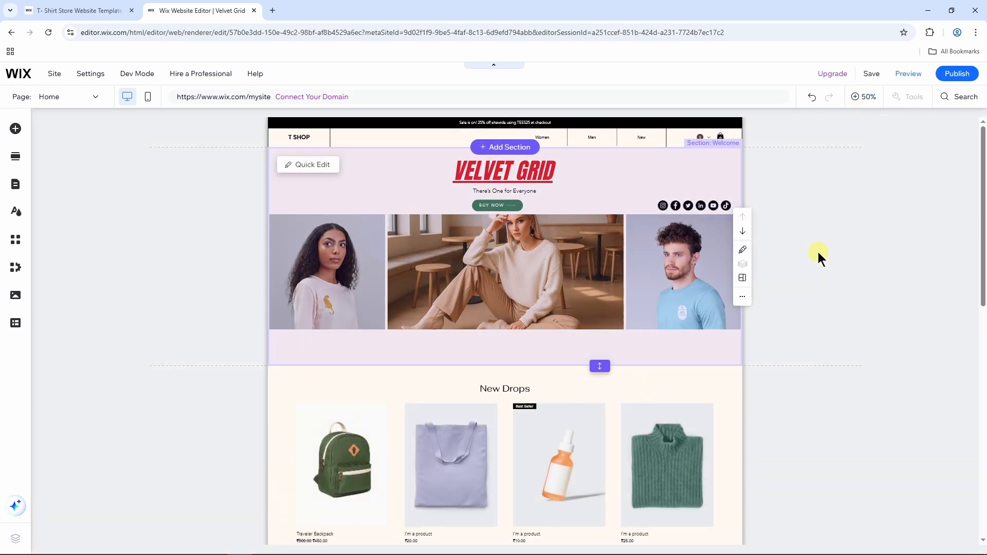
click(818, 252)
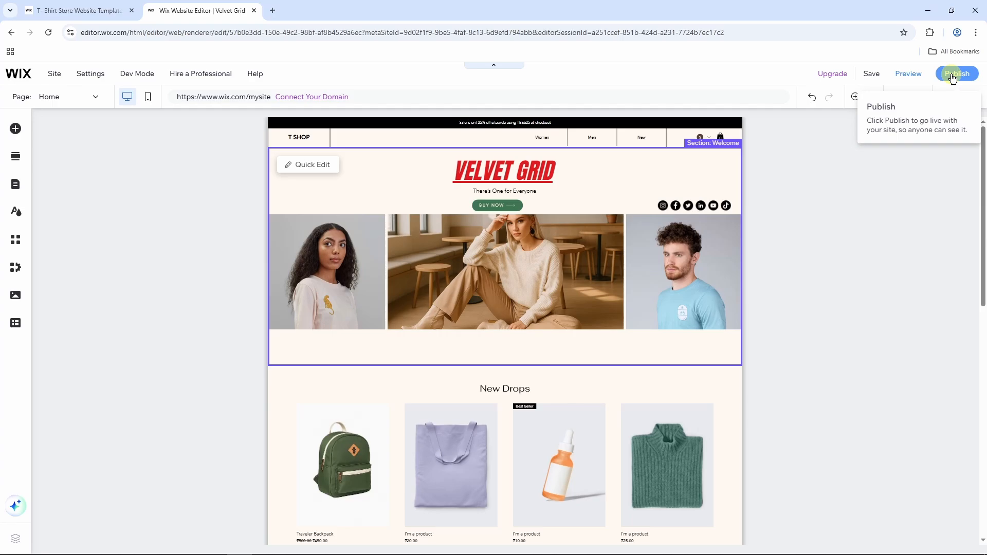
Preview the site, scrolling down through the New Drops products and back to the top.
click(908, 77)
scroll(595, 226, down, 10)
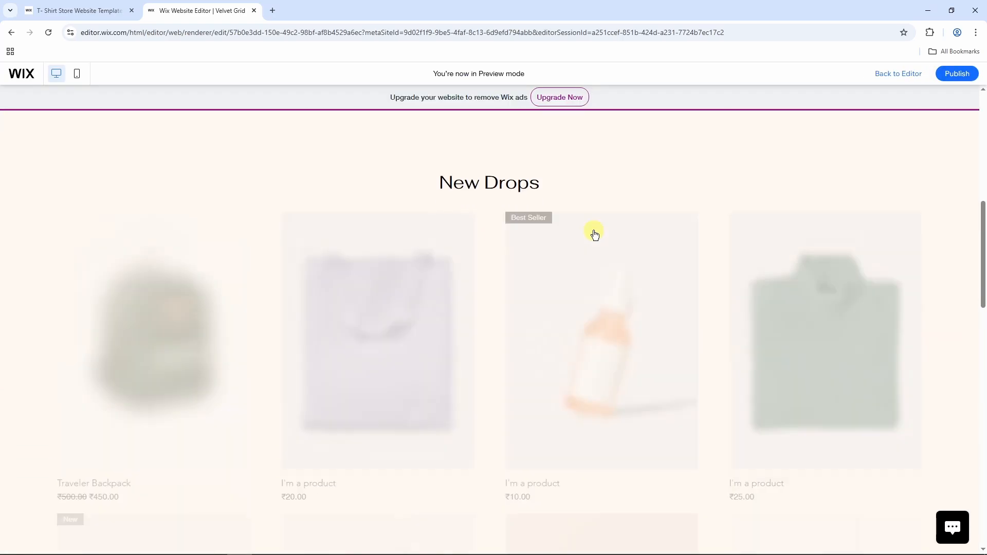
scroll(446, 298, up, 6)
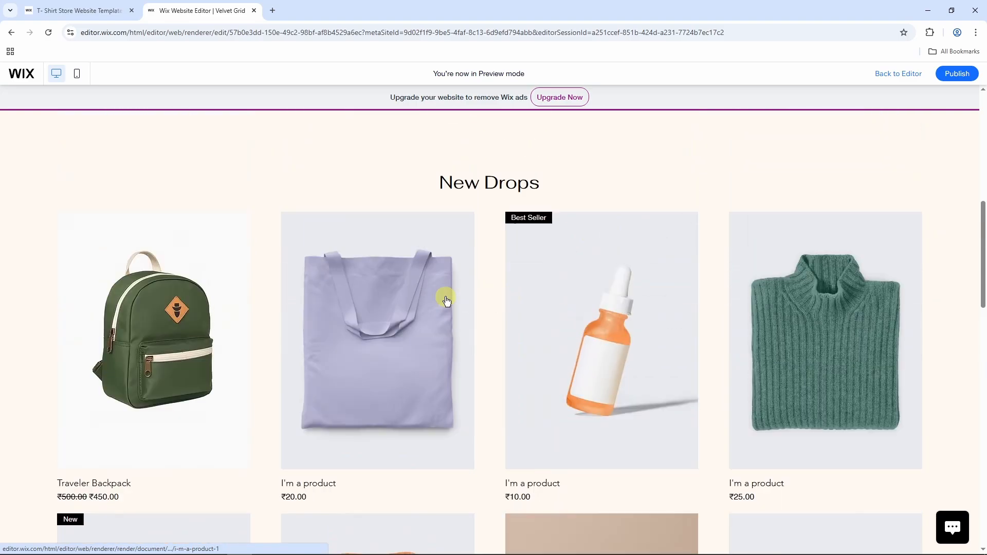
scroll(497, 304, down, 13)
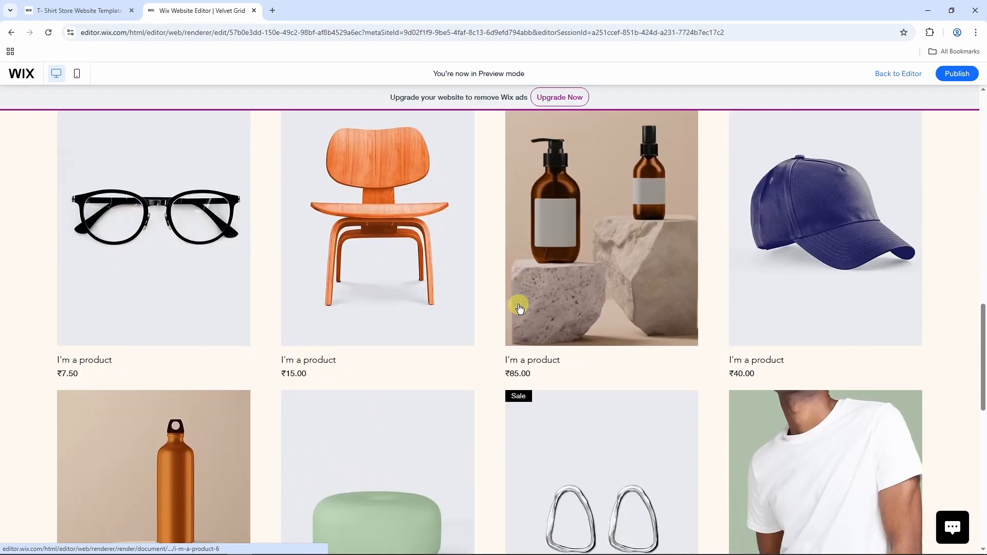
scroll(517, 334, up, 20)
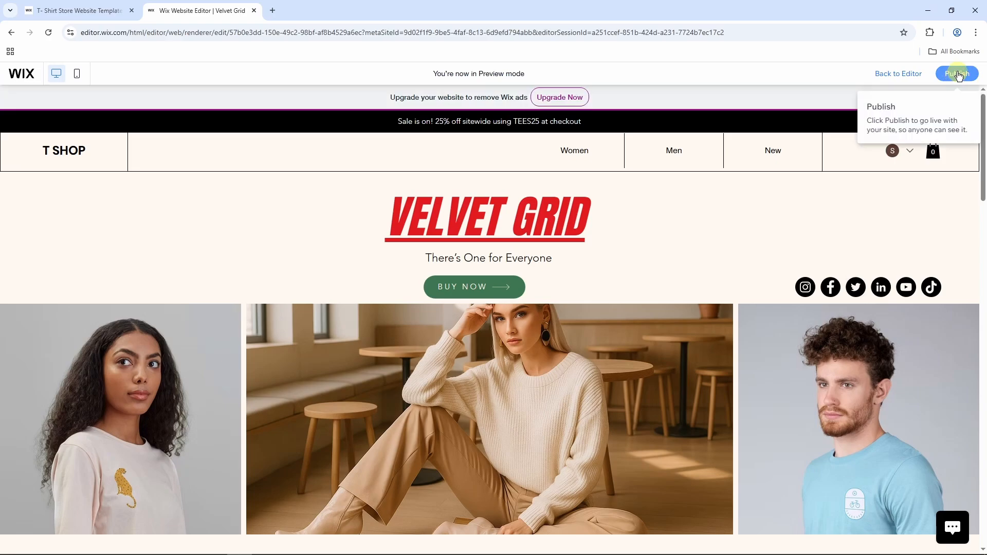
Publish the Velvet Grid site to its free wixsite.com address and dismiss the confirmation.
click(958, 75)
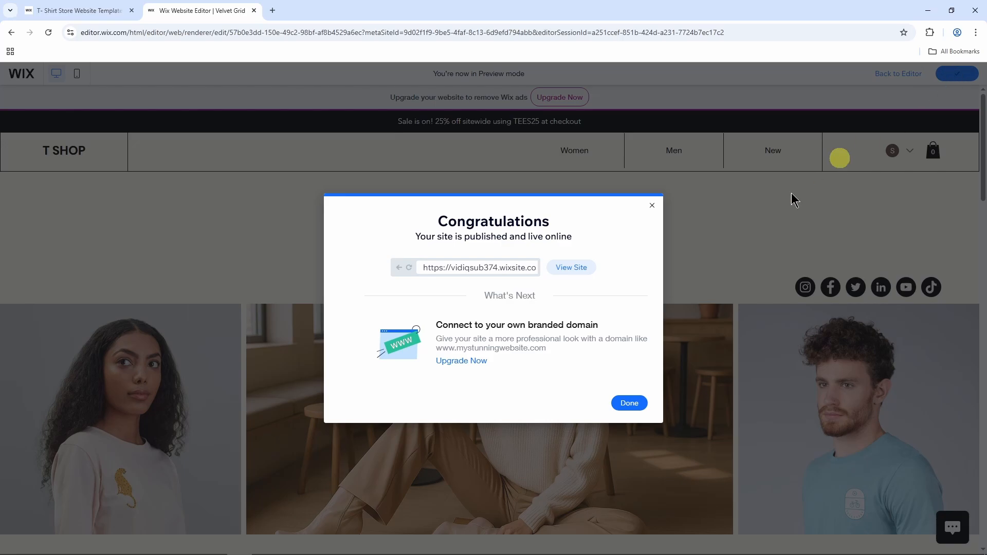
click(630, 402)
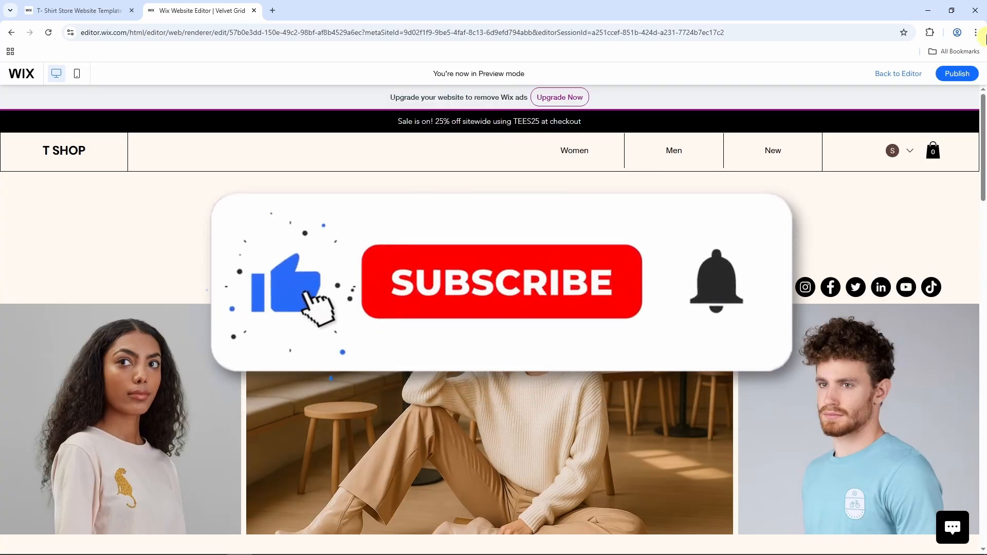